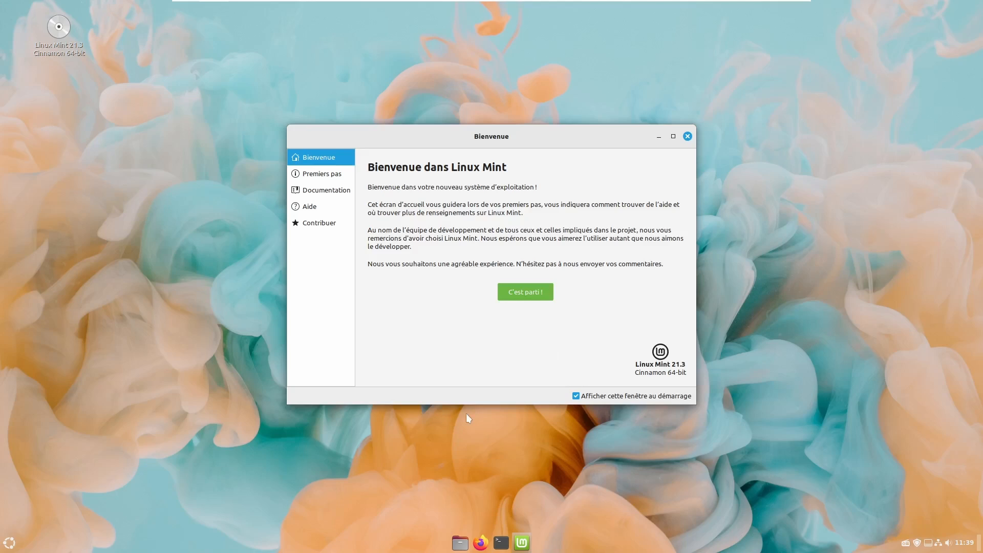
# - Close the Bienvenue welcome window and launch a terminal from the taskbar
pyautogui.click(688, 136)
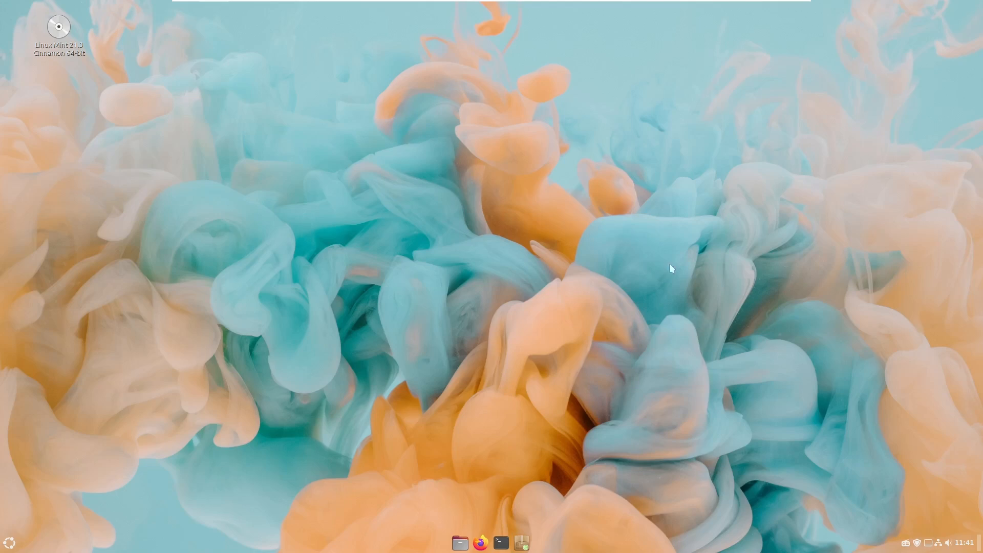
pyautogui.click(501, 542)
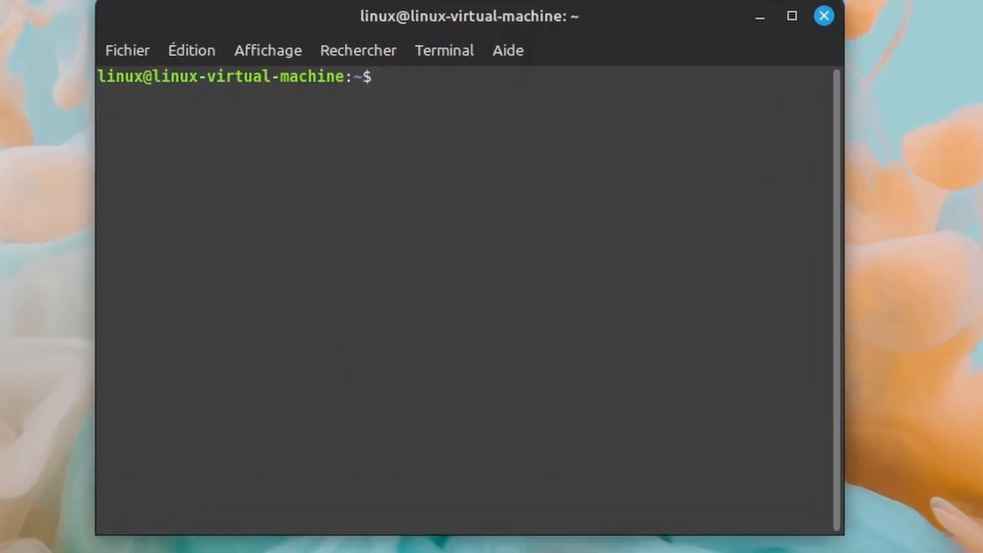
# - Run sudo apt-get update, entering the account password when prompted
pyautogui.write('sudo ')
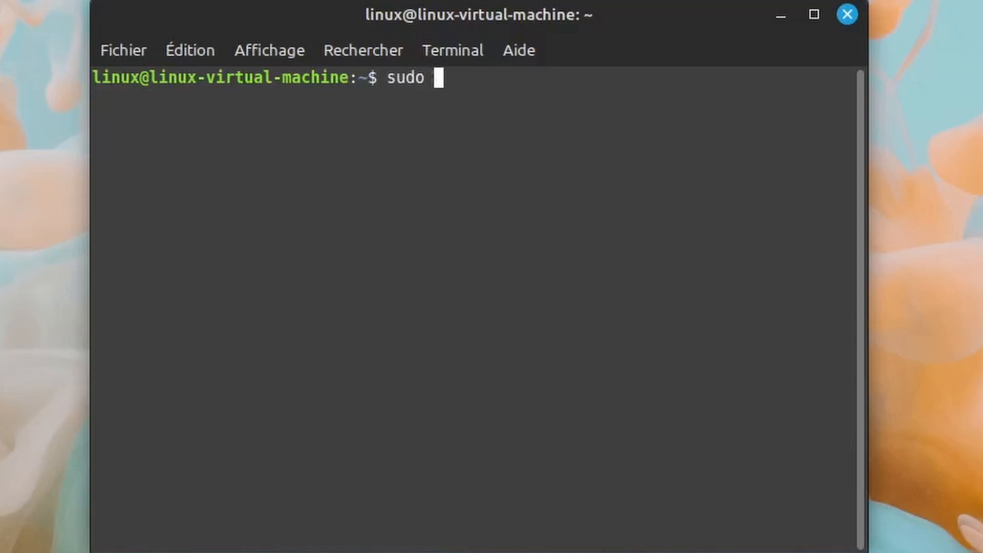
pyautogui.write('apt-')
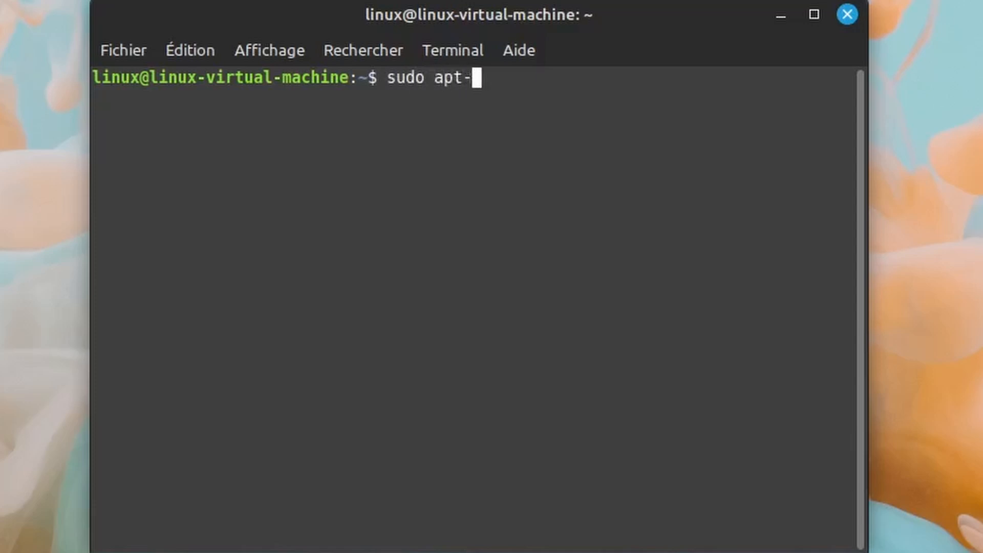
pyautogui.write('get u')
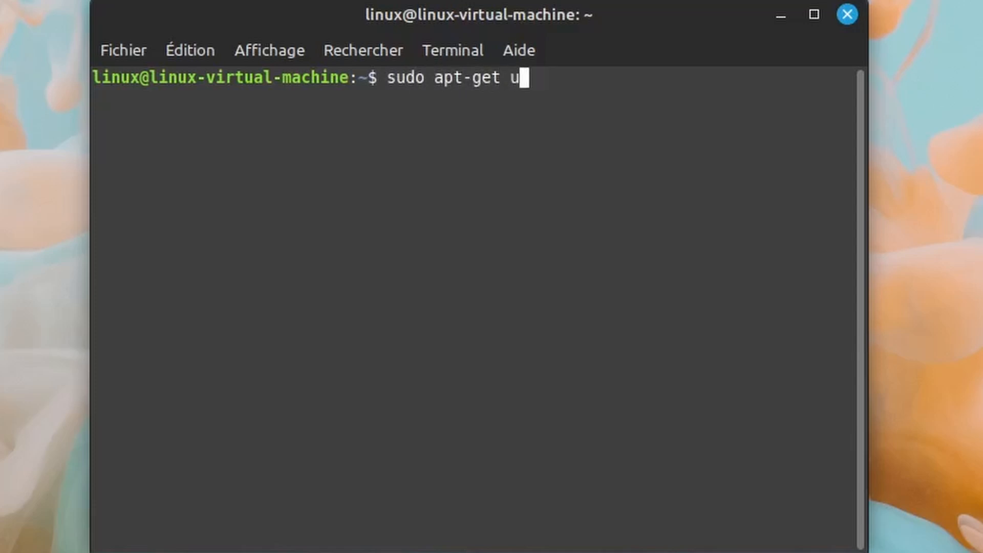
pyautogui.write('pdate')
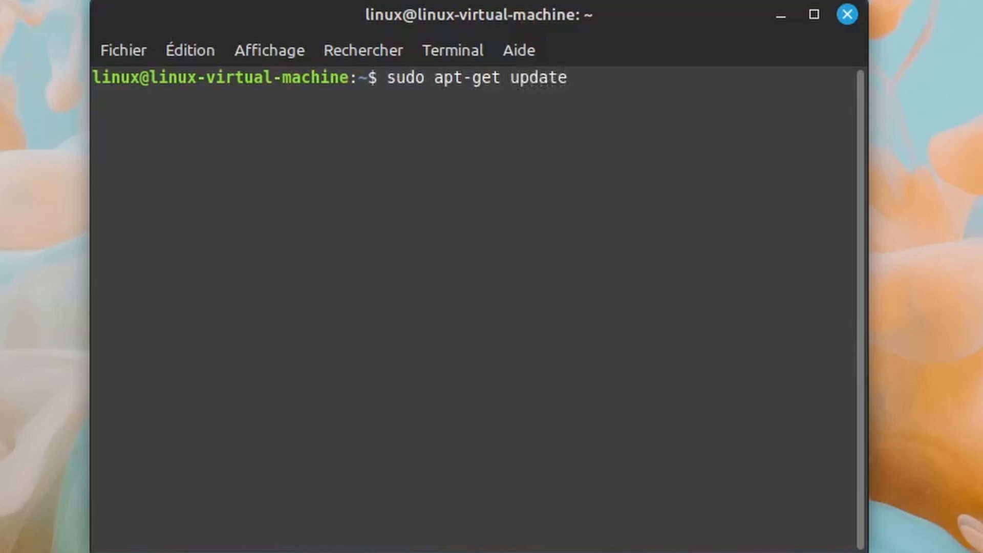
pyautogui.press('Return')
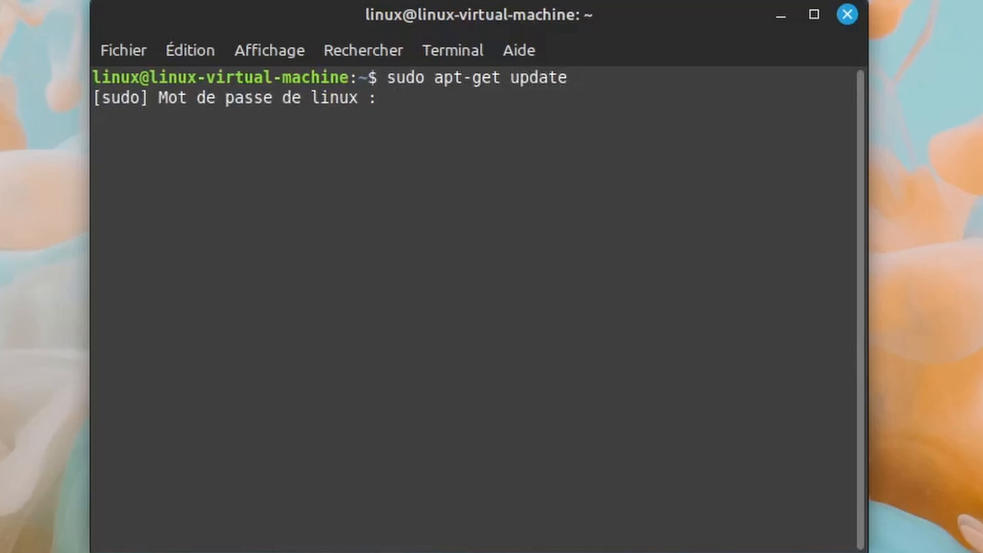
pyautogui.write('*')
pyautogui.press('Return')
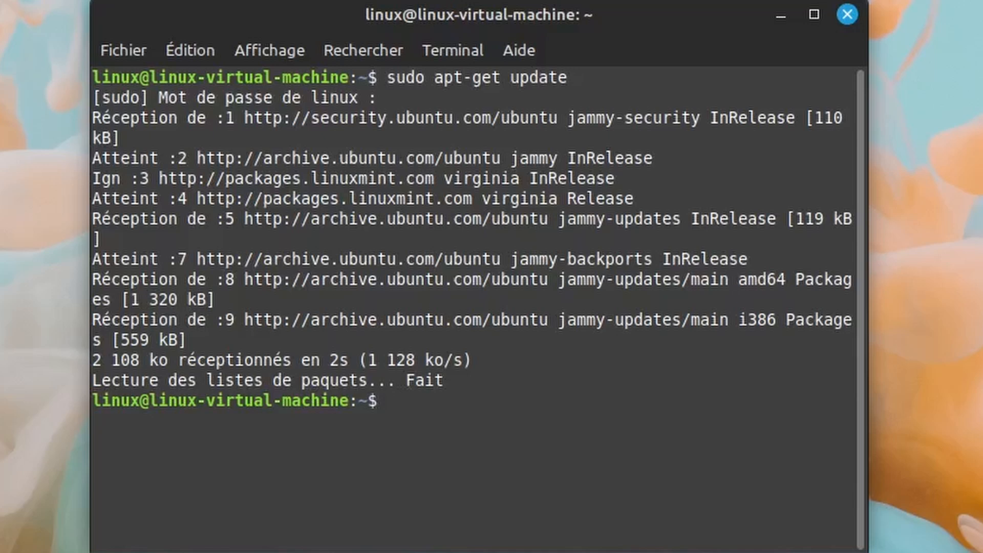
# - Run sudo apt-get upgrade, which upgrades 0 packages, then close the terminal
pyautogui.press('Up')
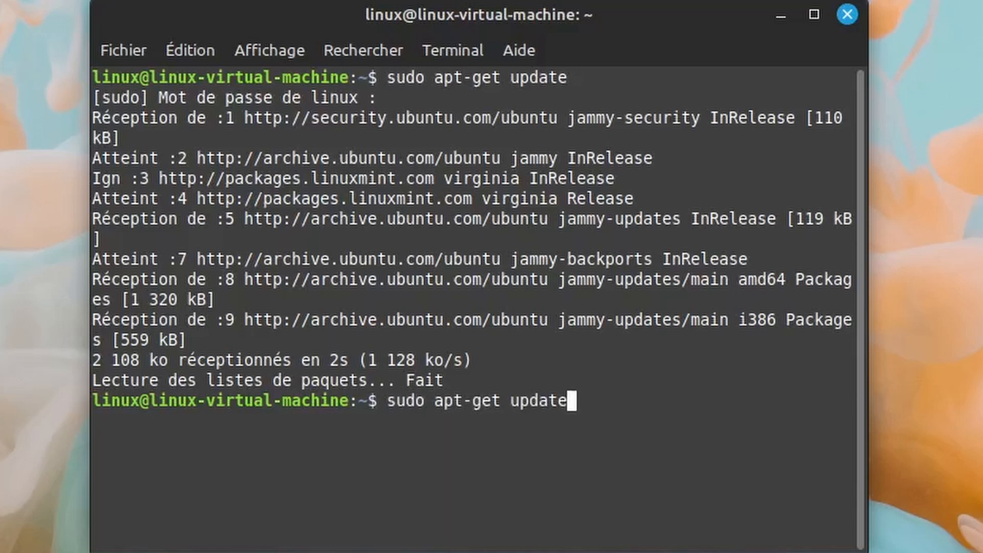
pyautogui.press('BackSpace')
pyautogui.press('BackSpace')
pyautogui.press('BackSpace')
pyautogui.press('BackSpace')
pyautogui.write('grade')
pyautogui.press('Return')
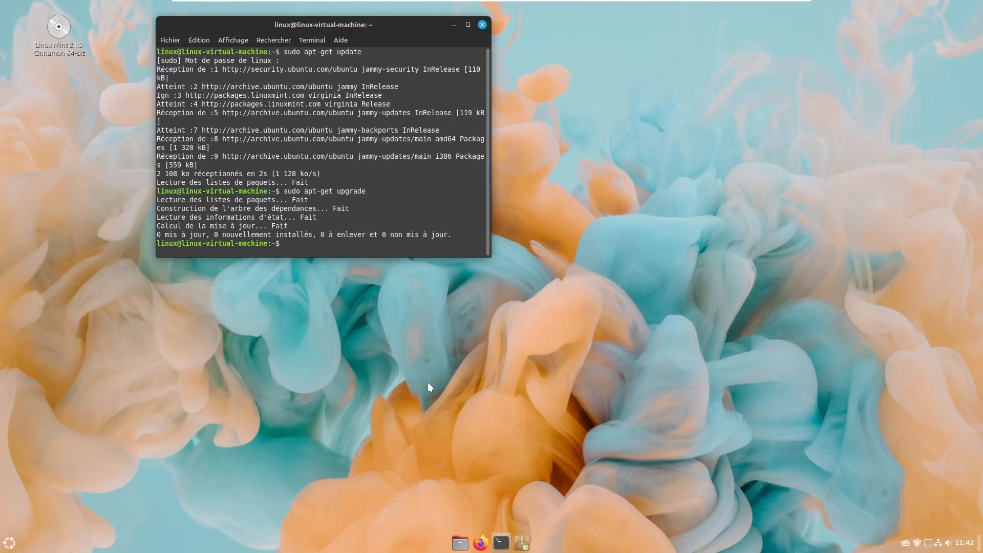
pyautogui.hotkey('ctrl', 'd')
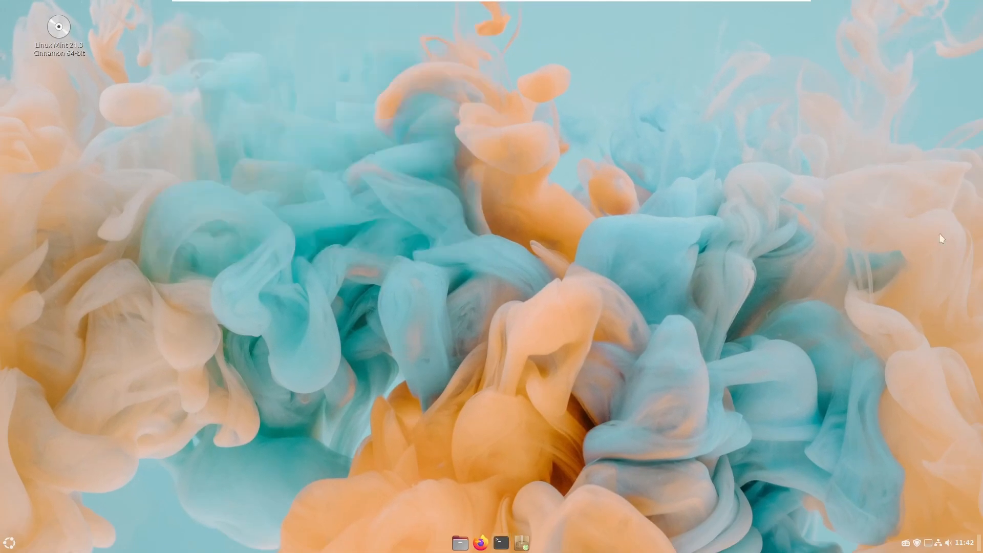
# - Open Update Manager from the tray and refresh it, confirming 'Votre système est à jour'
pyautogui.click(917, 544)
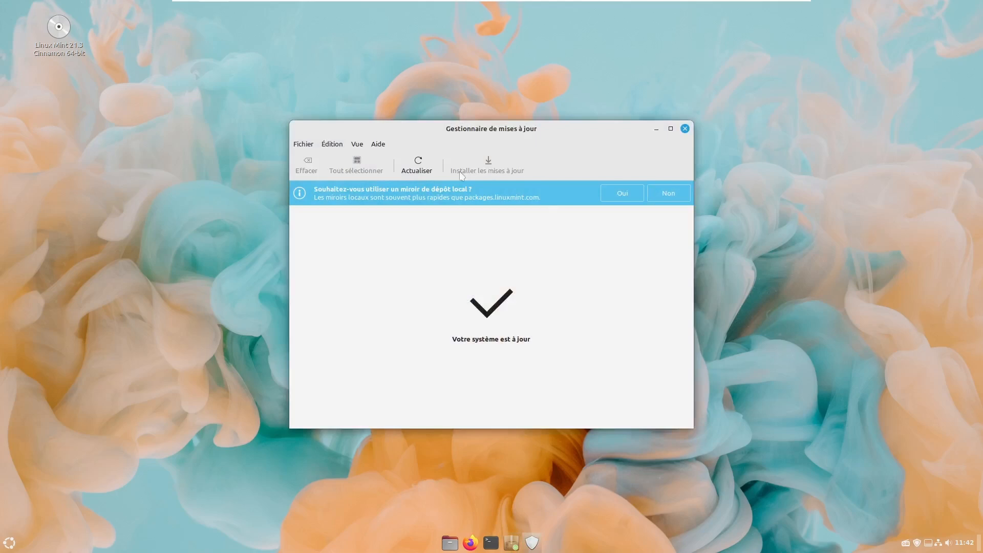
pyautogui.click(415, 165)
# - Close Update Manager and open System Settings, showing its Matériel and Administration panels
pyautogui.click(685, 129)
pyautogui.click(10, 543)
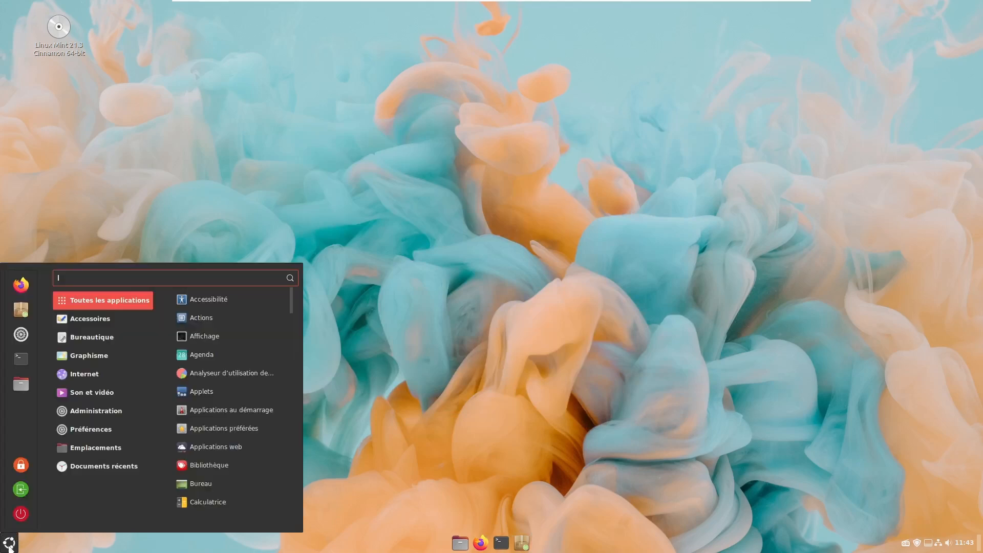
pyautogui.click(20, 334)
pyautogui.scroll(-5, 474, 245)
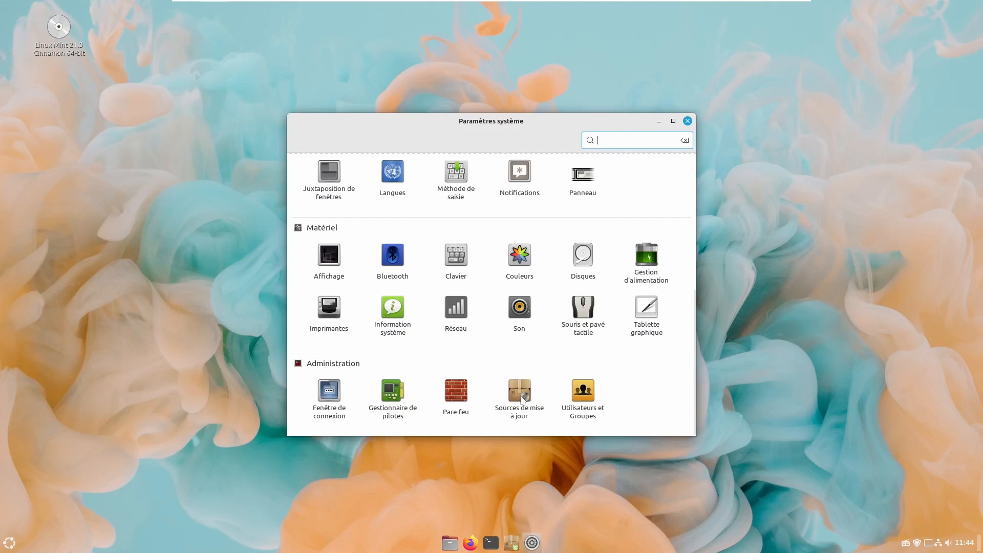
pyautogui.scroll(1, 523, 399)
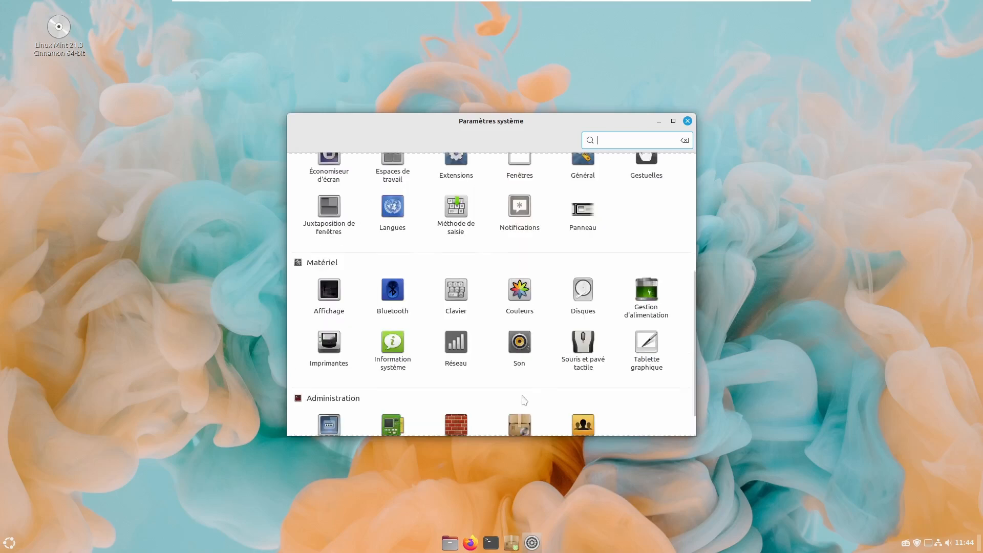
pyautogui.scroll(4, 523, 399)
pyautogui.scroll(-5, 523, 399)
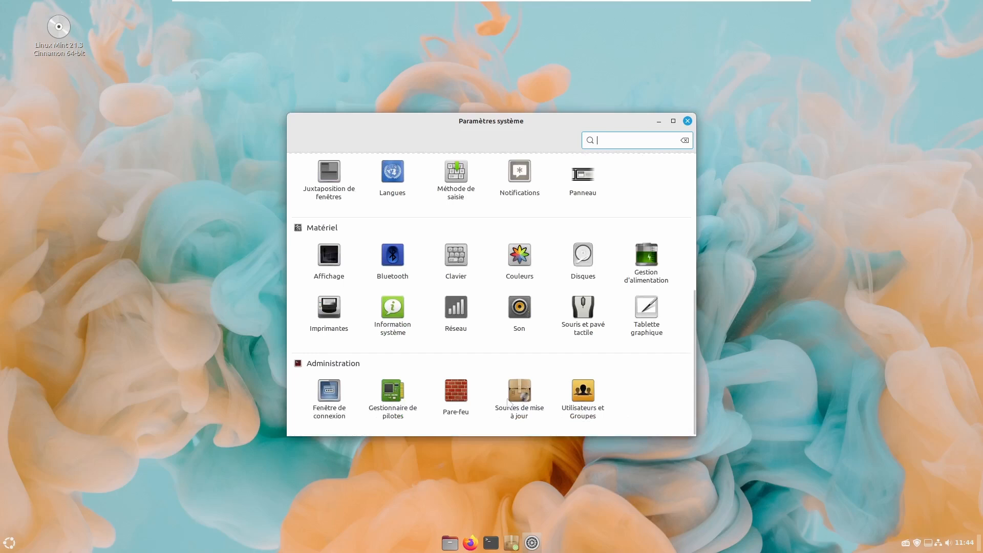
pyautogui.click(384, 396)
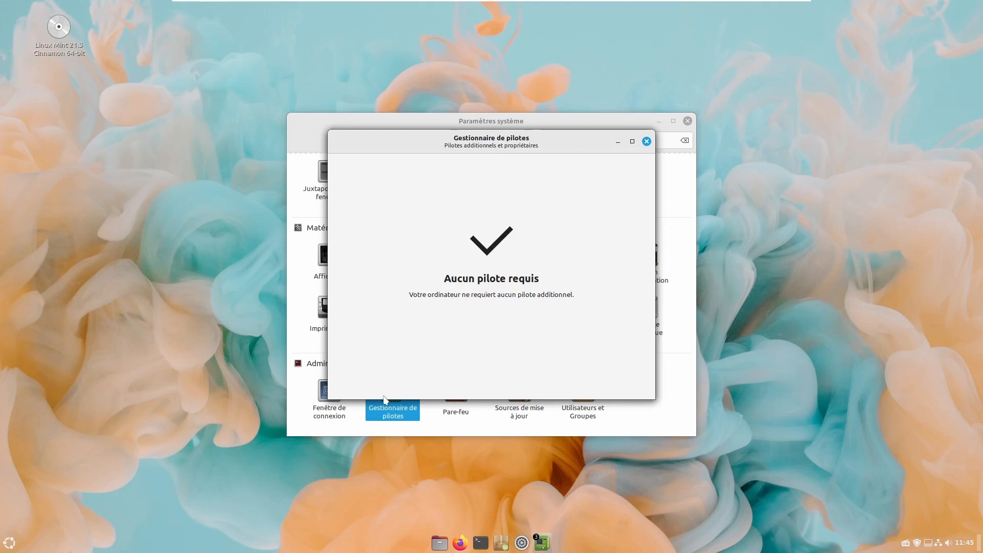
pyautogui.click(647, 141)
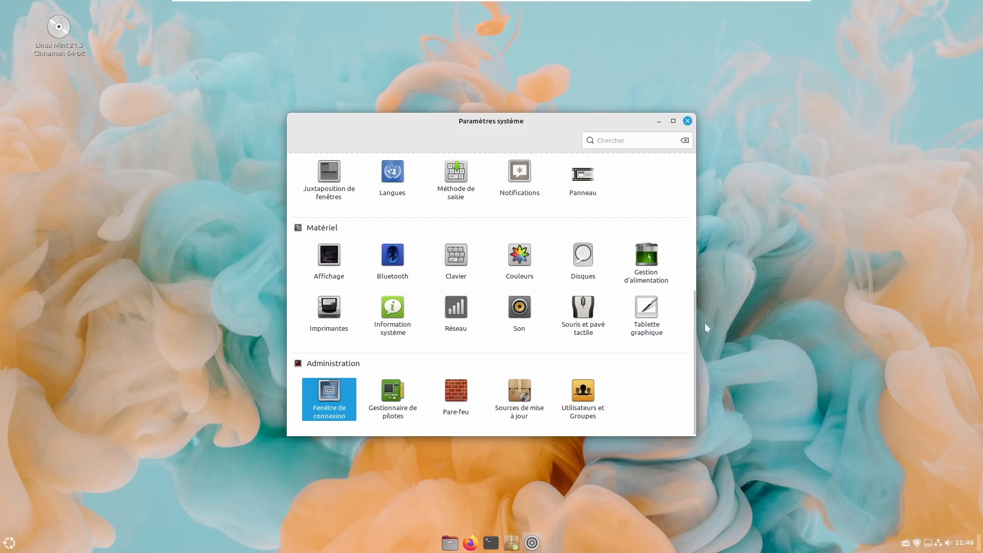
pyautogui.scroll(5, 521, 415)
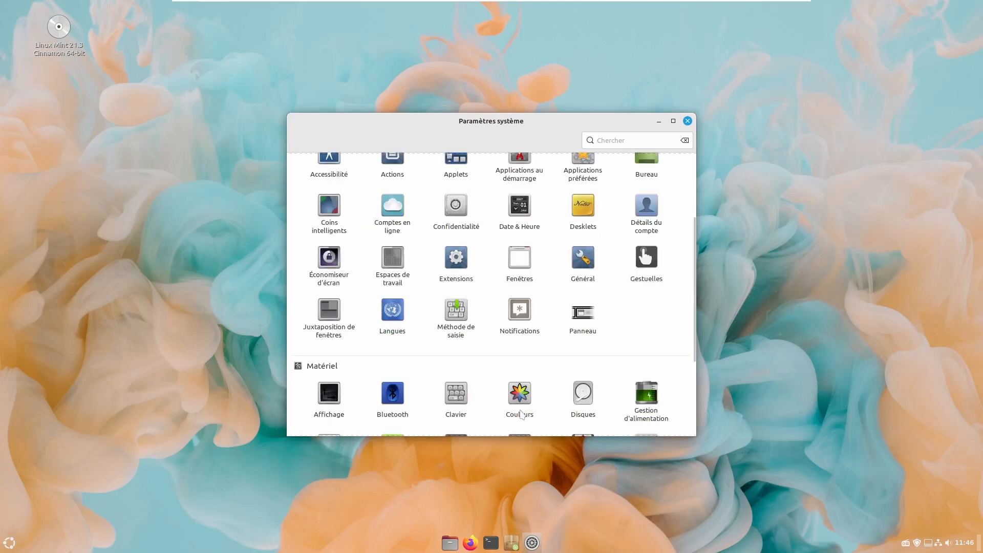
pyautogui.scroll(4, 521, 415)
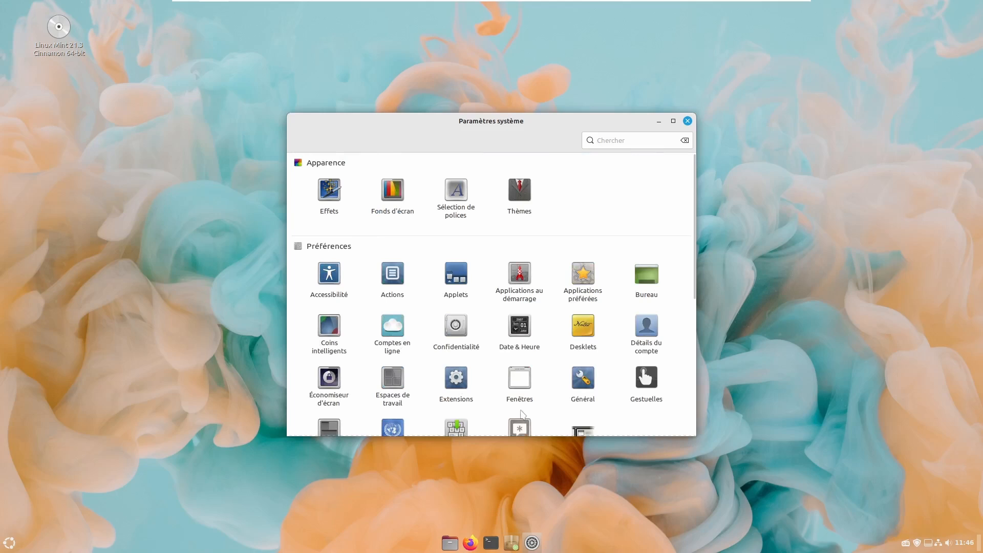
pyautogui.scroll(-9, 521, 413)
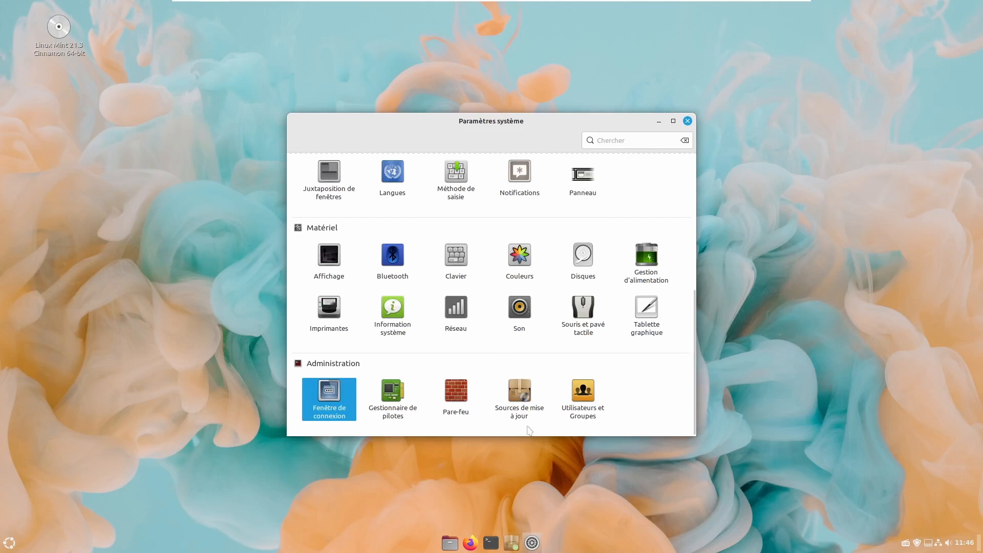
pyautogui.click(576, 395)
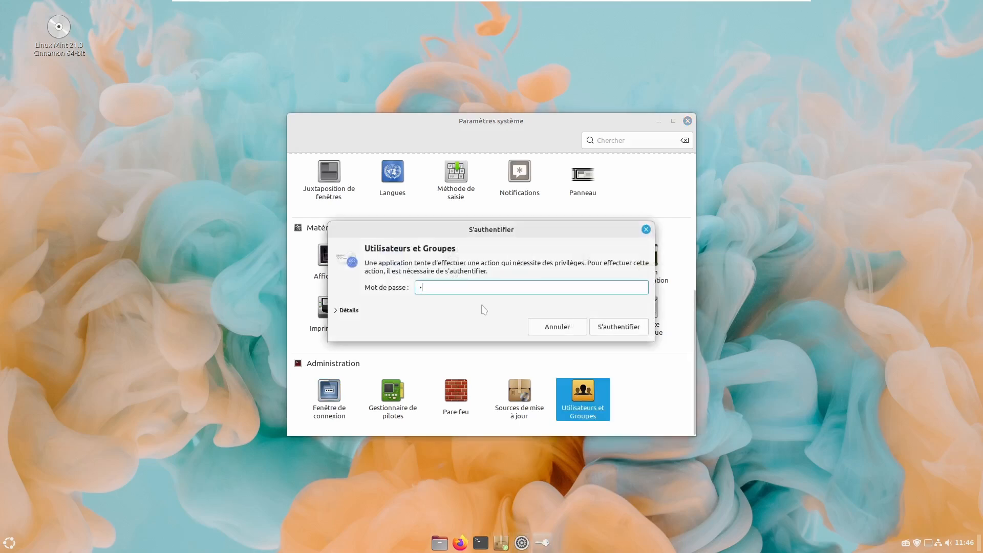
pyautogui.press('Return')
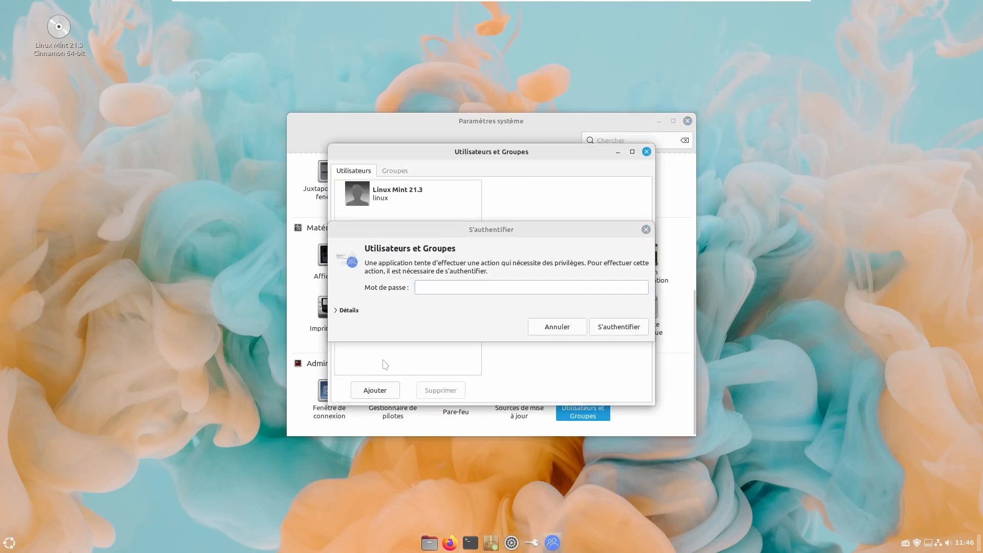
pyautogui.click(453, 287)
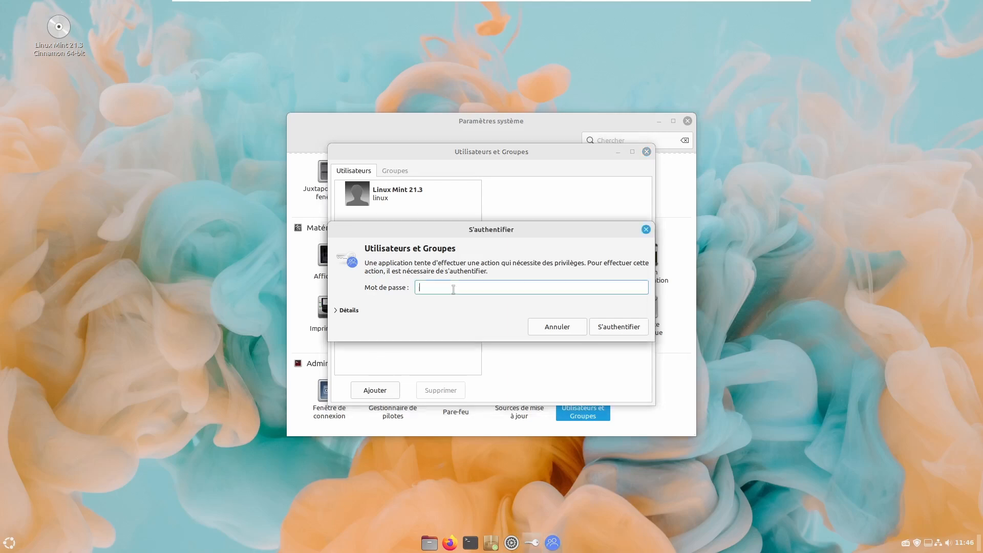
pyautogui.write('1')
pyautogui.press('Return')
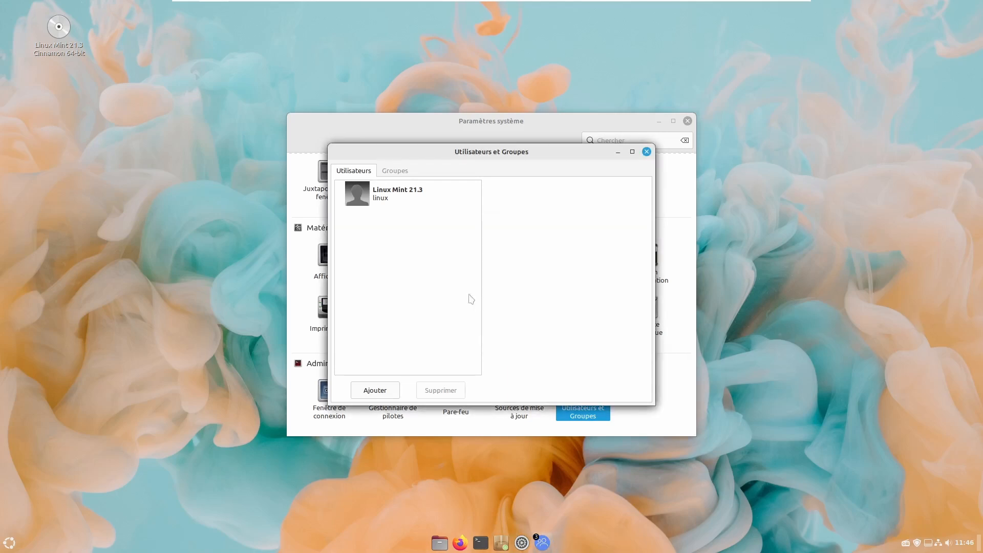
pyautogui.click(374, 394)
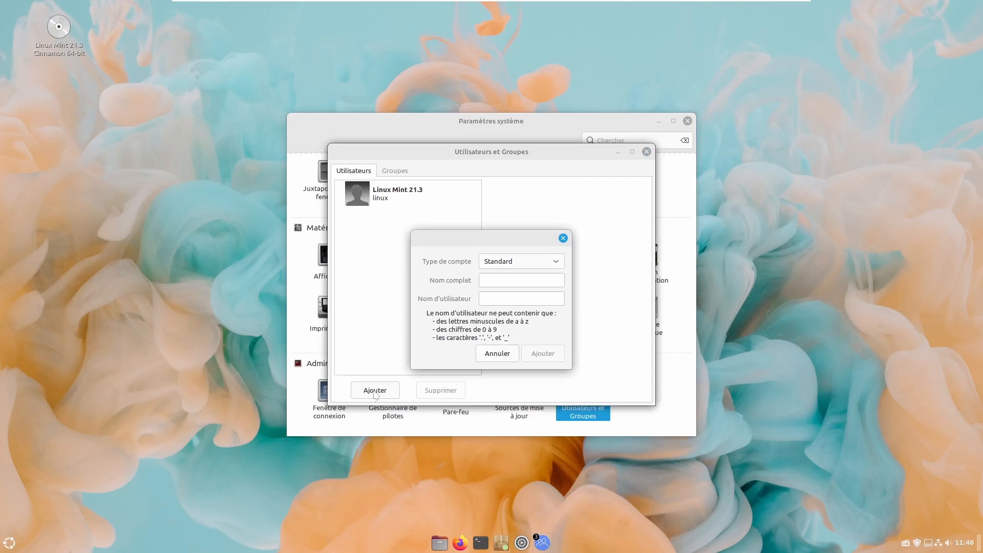
pyautogui.click(531, 264)
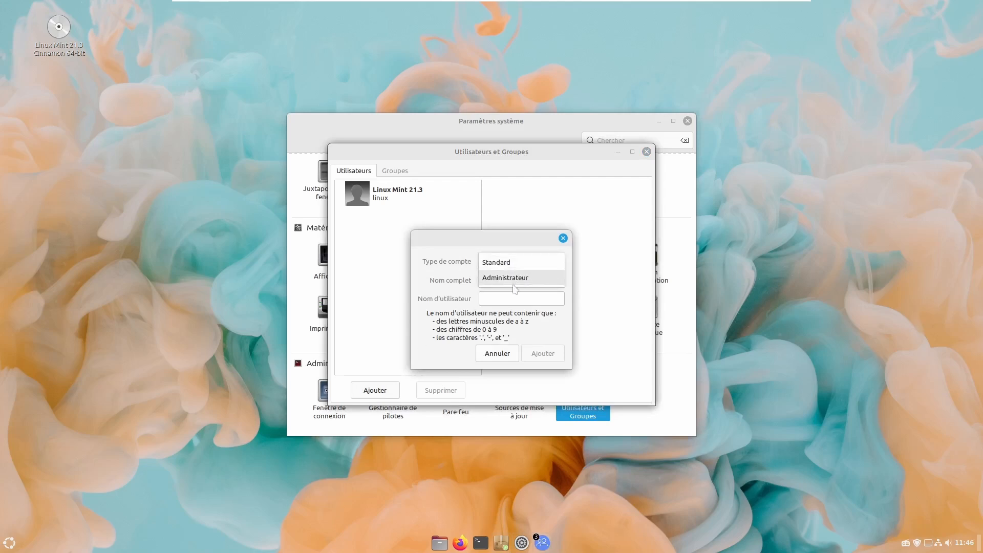
pyautogui.click(516, 264)
pyautogui.click(516, 263)
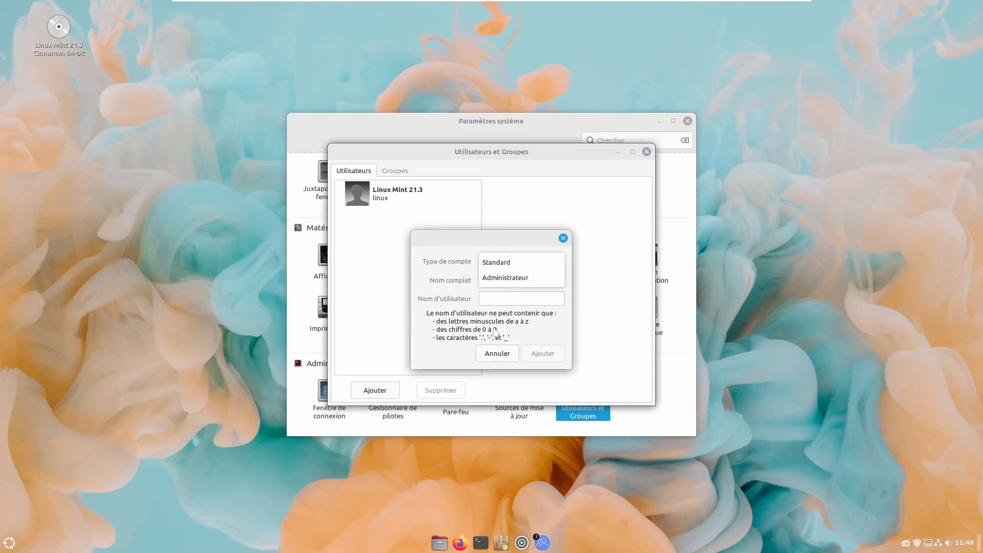
pyautogui.click(498, 333)
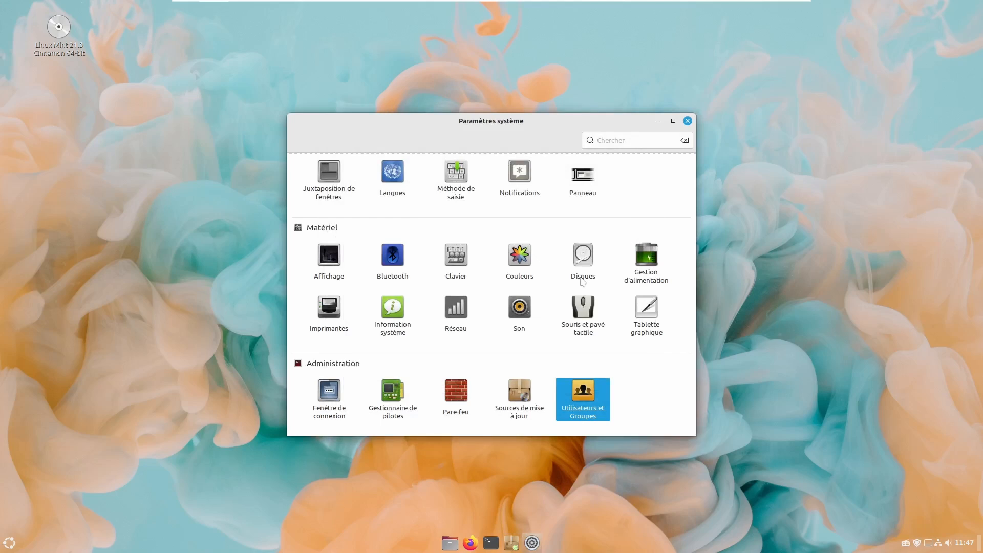
pyautogui.click(687, 121)
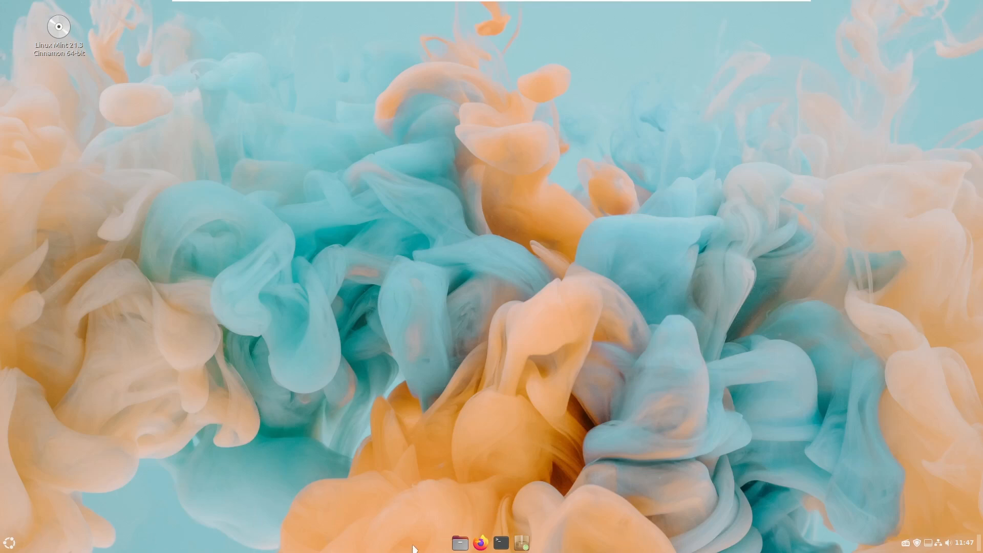
# - Enable panel edit mode and drag the radio applet to the start of the right zone
pyautogui.rightClick(567, 548)
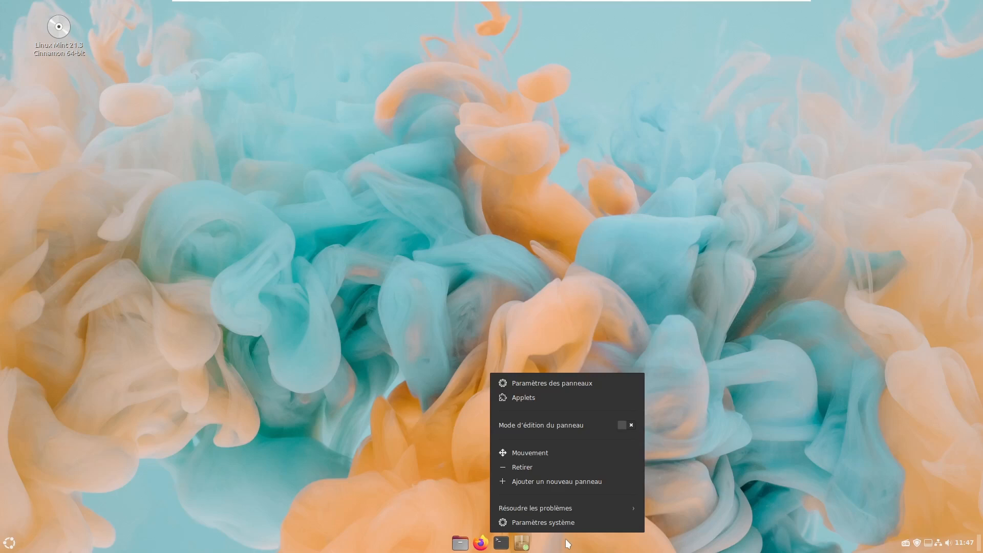
pyautogui.click(567, 426)
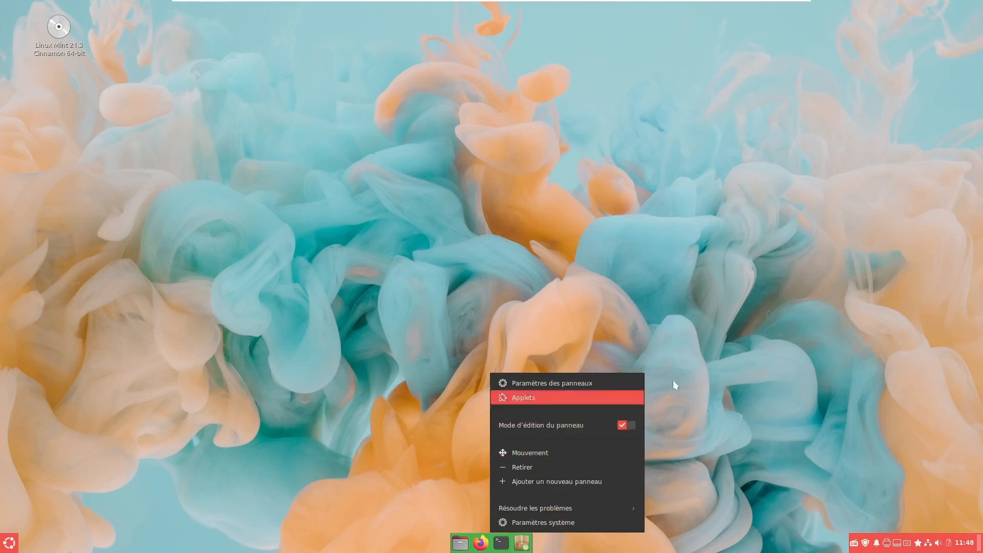
pyautogui.click(853, 546)
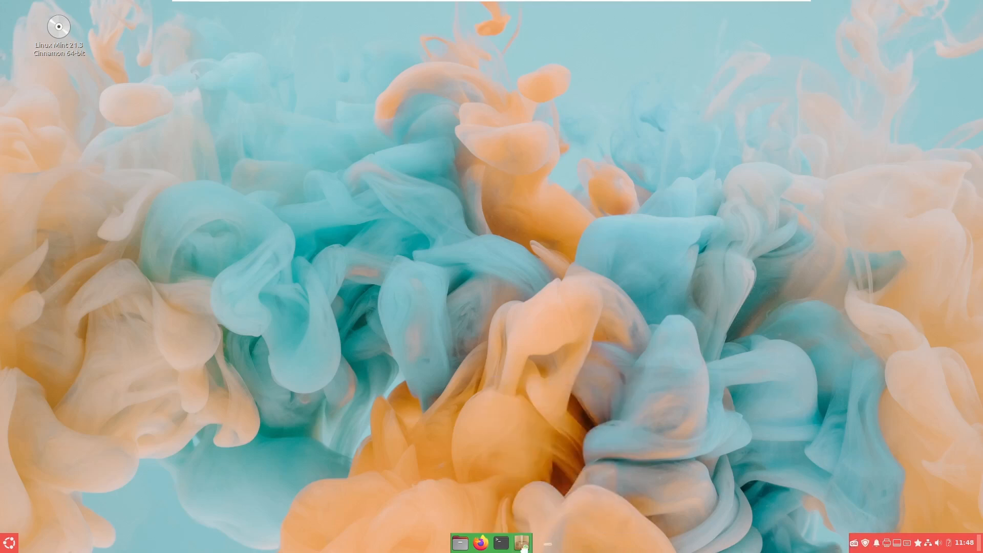
pyautogui.moveTo(520, 550); pyautogui.dragTo(528, 549)
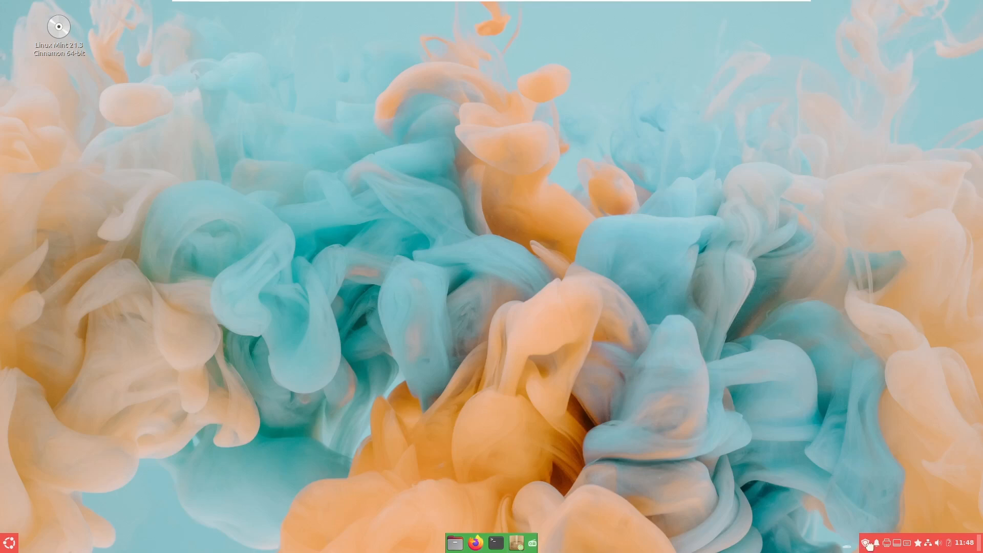
pyautogui.moveTo(869, 546); pyautogui.dragTo(867, 545)
pyautogui.moveTo(500, 547)
pyautogui.mouseDown()
pyautogui.moveTo(343, 535)
pyautogui.moveTo(30, 547)
pyautogui.moveTo(571, 546)
pyautogui.moveTo(491, 546)
pyautogui.mouseUp()
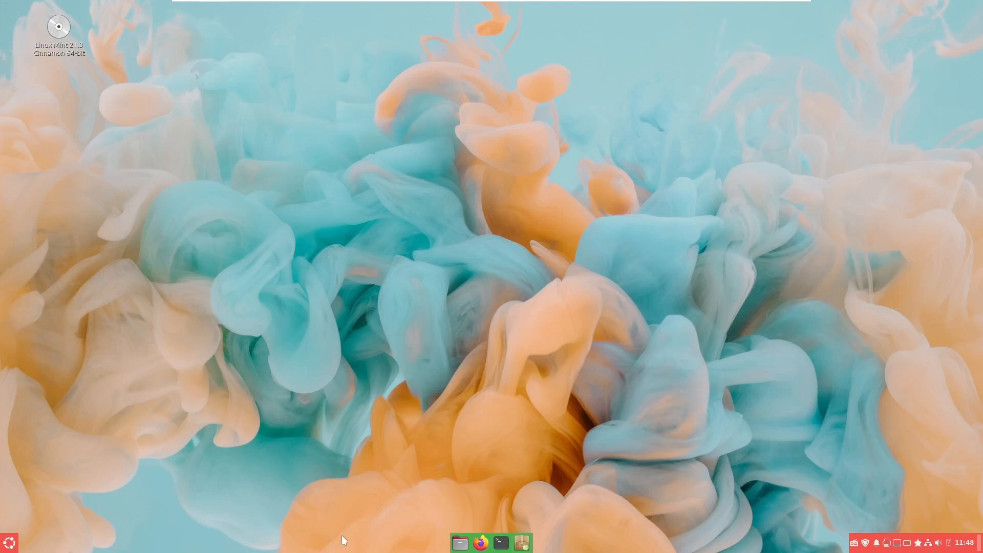
# - Cancel the panel move, switch off panel edit mode, and open Paramètres système
pyautogui.rightClick(342, 535)
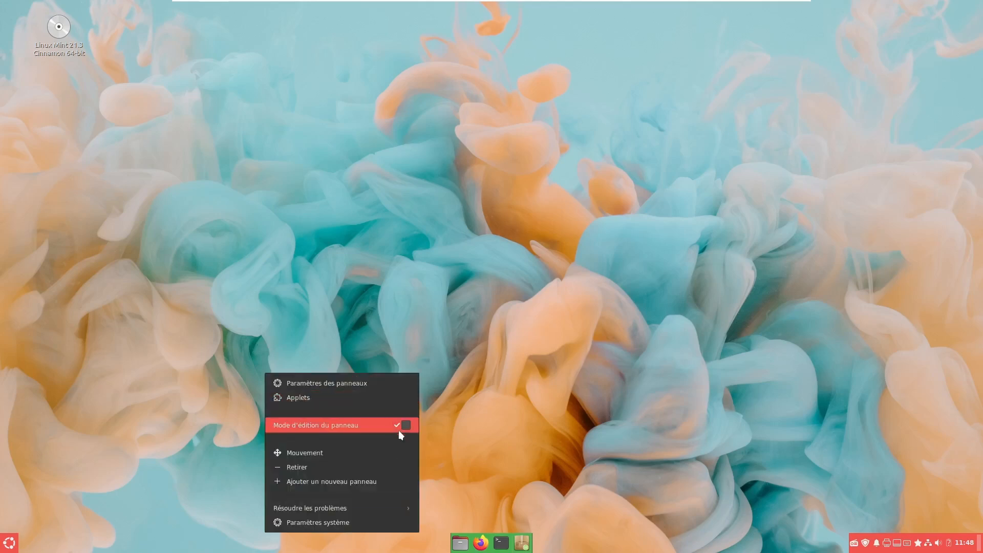
pyautogui.click(316, 451)
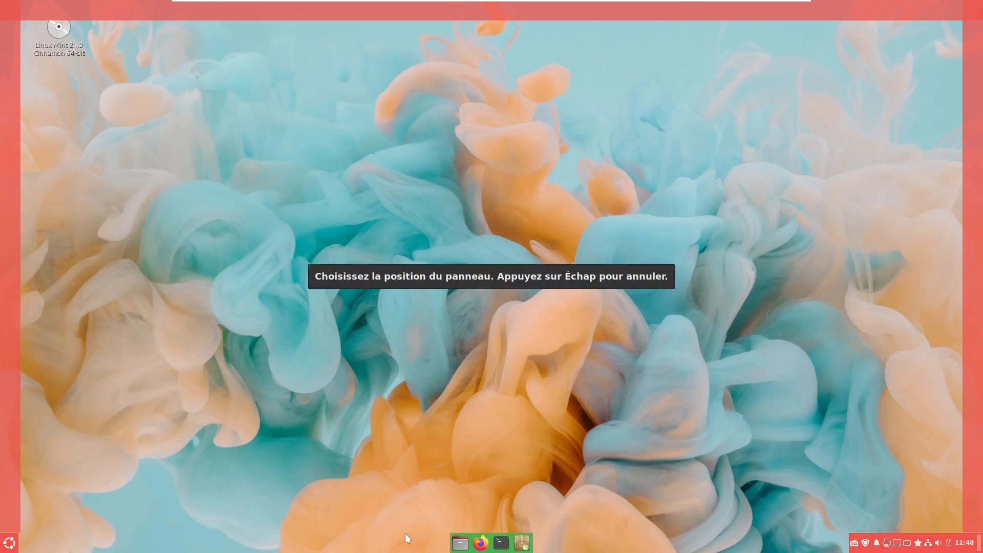
pyautogui.rightClick(126, 544)
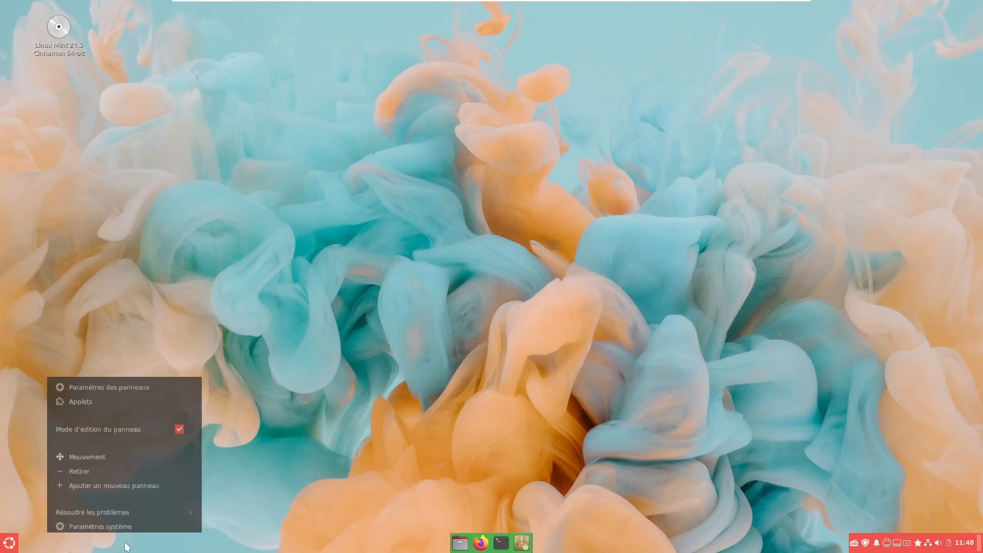
pyautogui.click(174, 424)
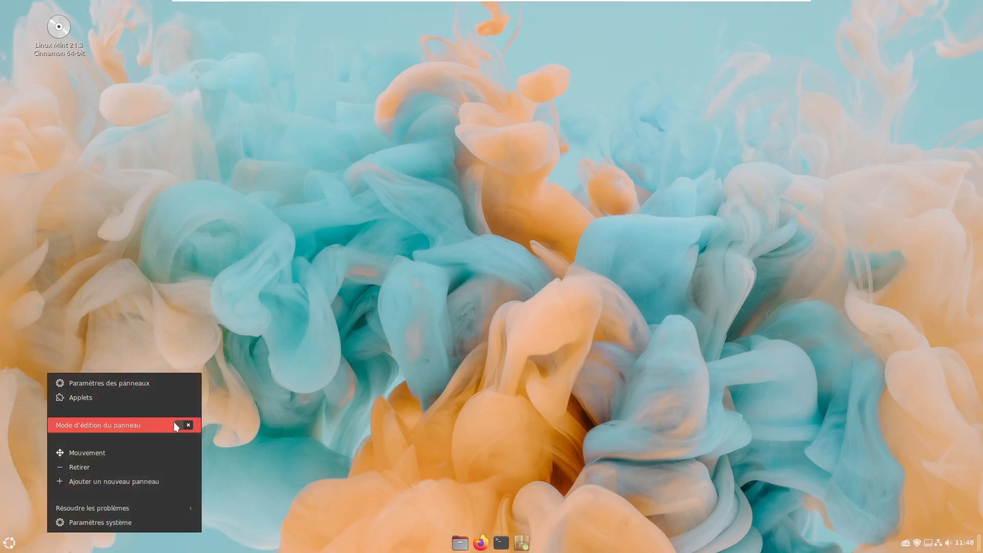
pyautogui.click(108, 524)
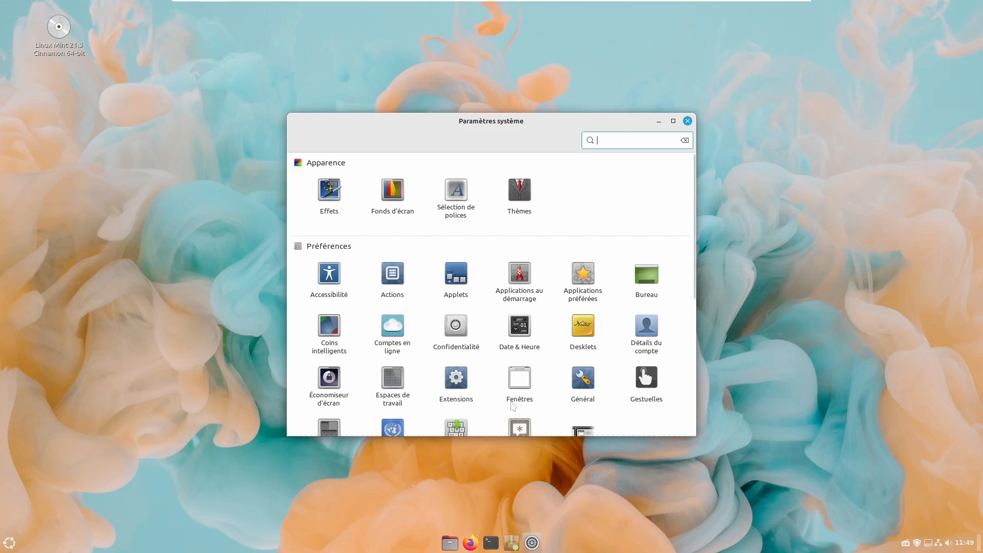
pyautogui.rightClick(344, 544)
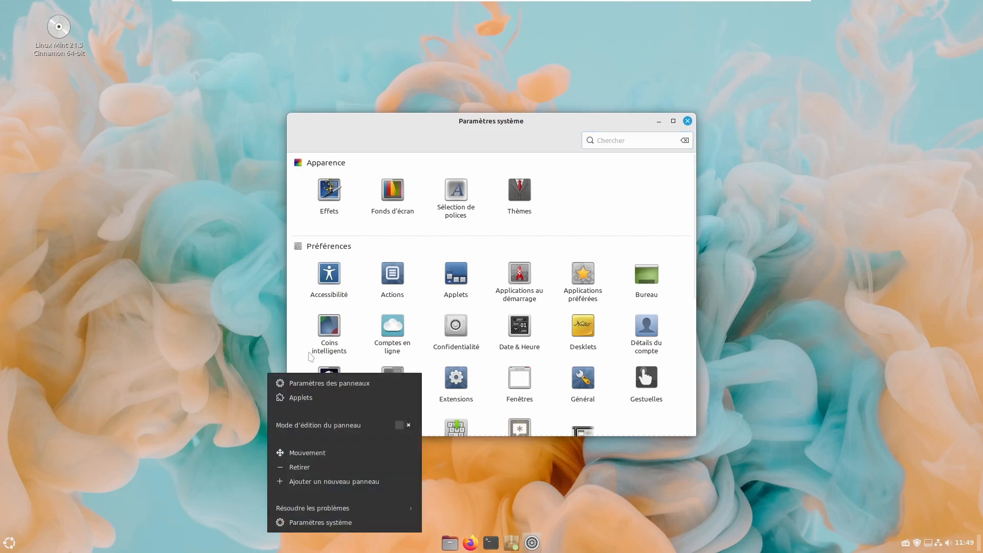
pyautogui.click(11, 544)
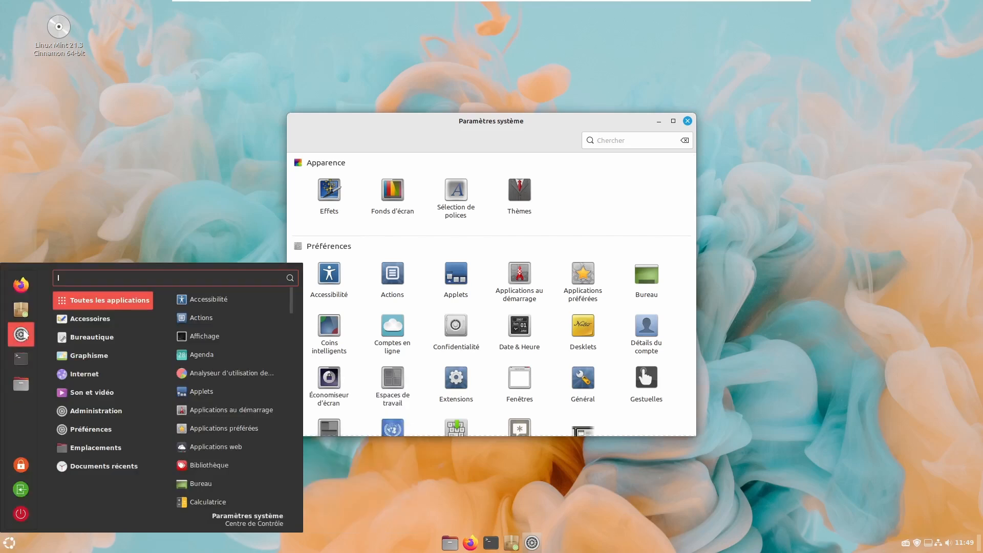
pyautogui.click(541, 224)
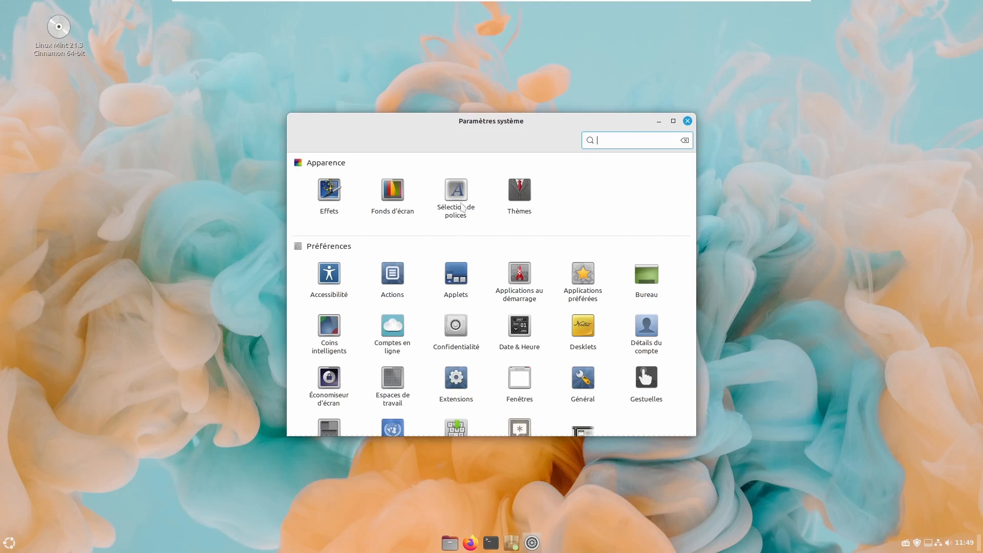
pyautogui.click(327, 196)
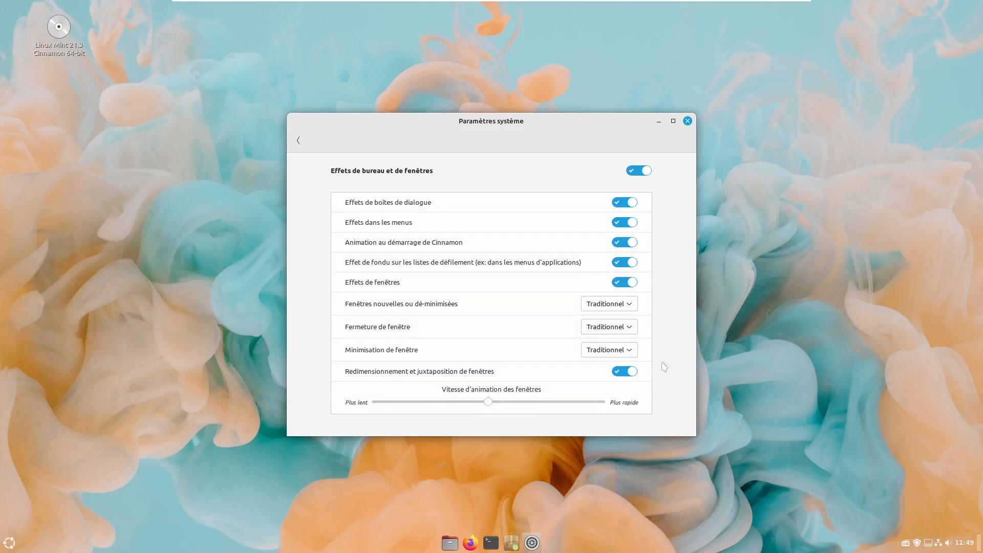
pyautogui.click(297, 140)
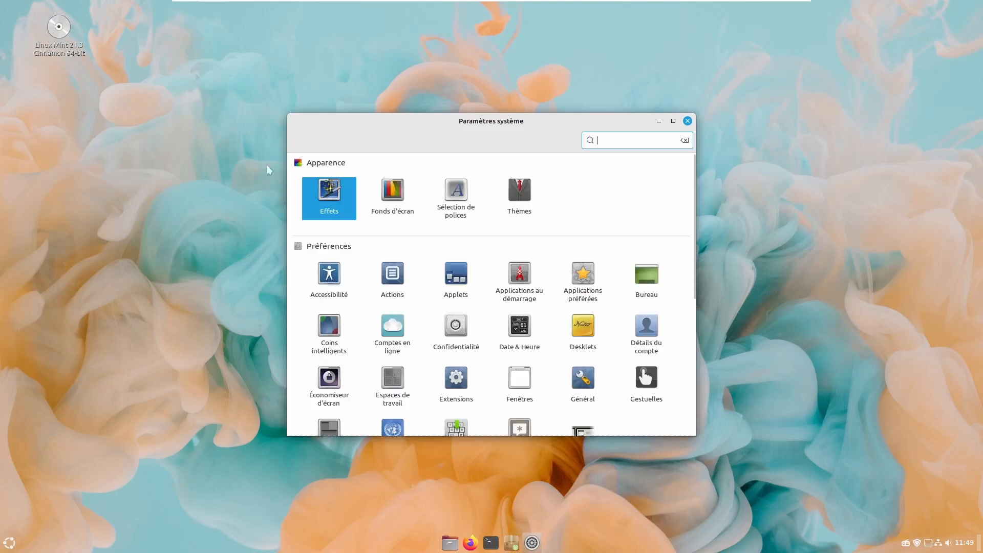
# - In Fonds d'écran, browse the Linux Mint, Vanessa and Vera collections and pick Retro
pyautogui.click(390, 192)
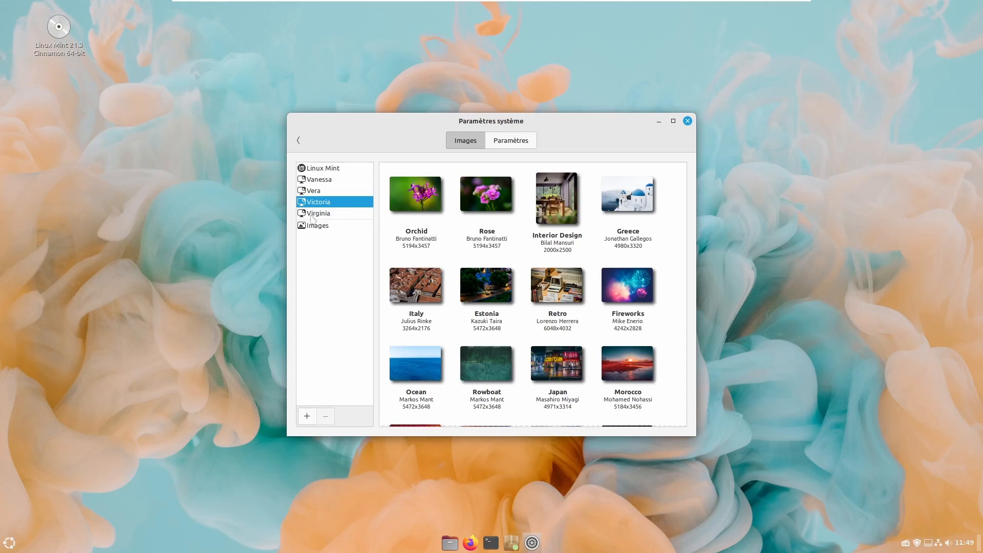
pyautogui.click(332, 180)
pyautogui.click(328, 171)
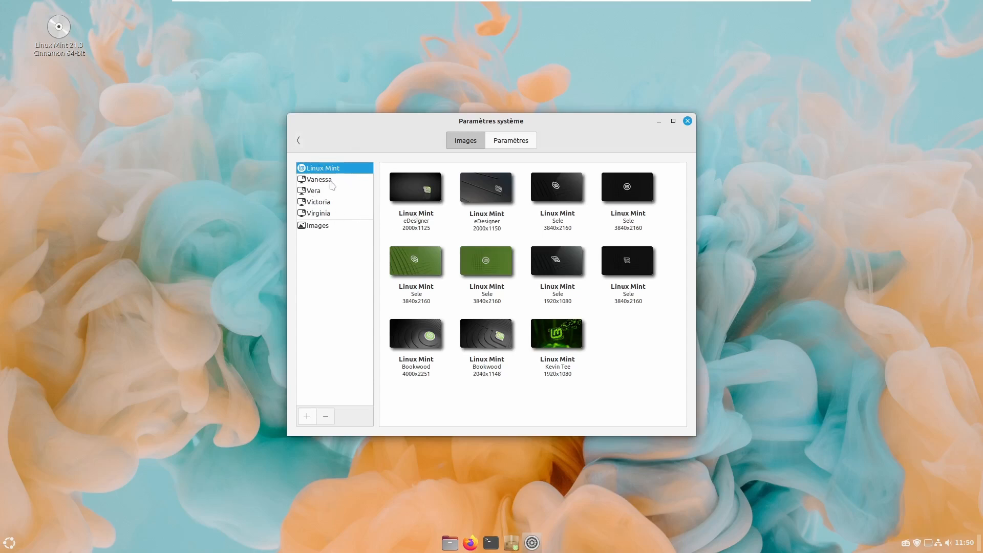
pyautogui.click(330, 182)
pyautogui.scroll(-3, 548, 342)
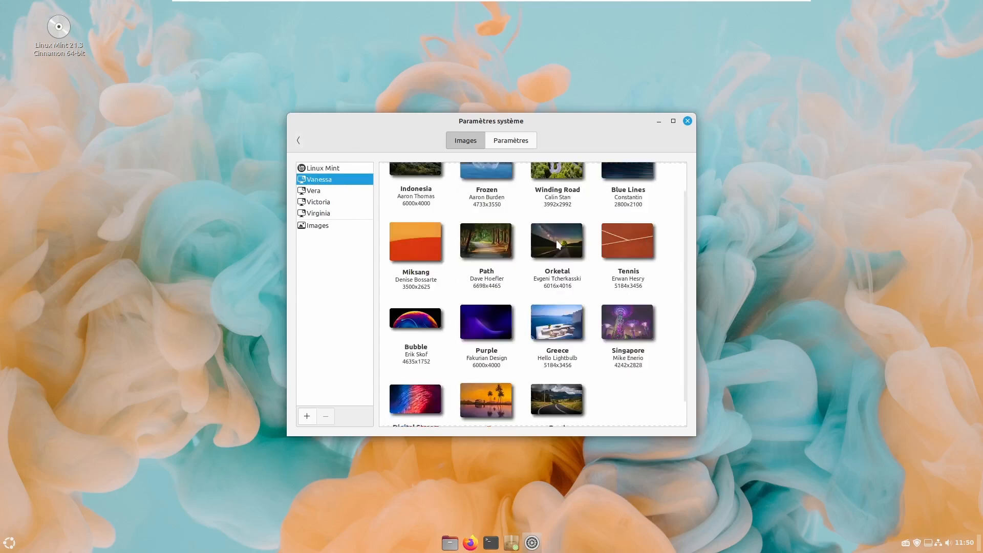
pyautogui.scroll(-3, 549, 342)
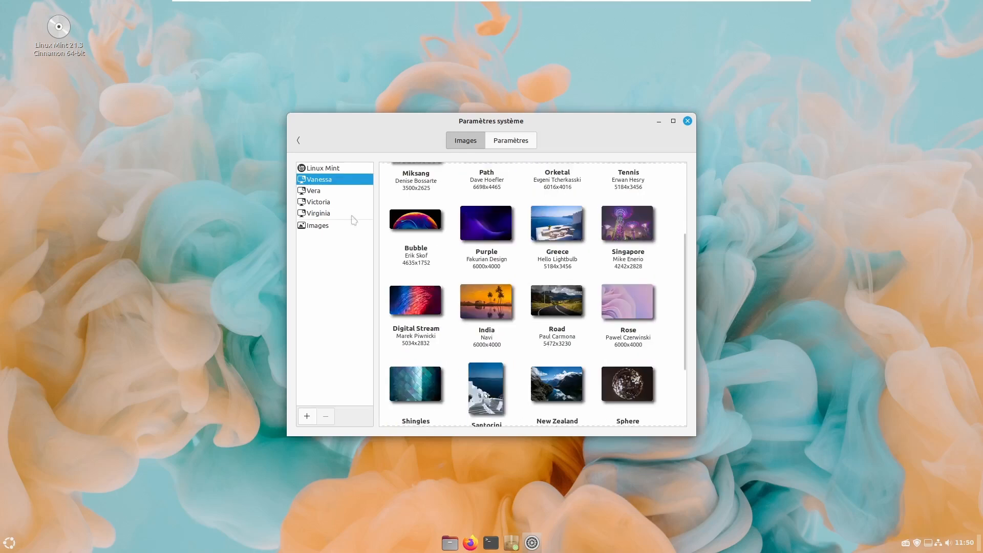
pyautogui.click(326, 193)
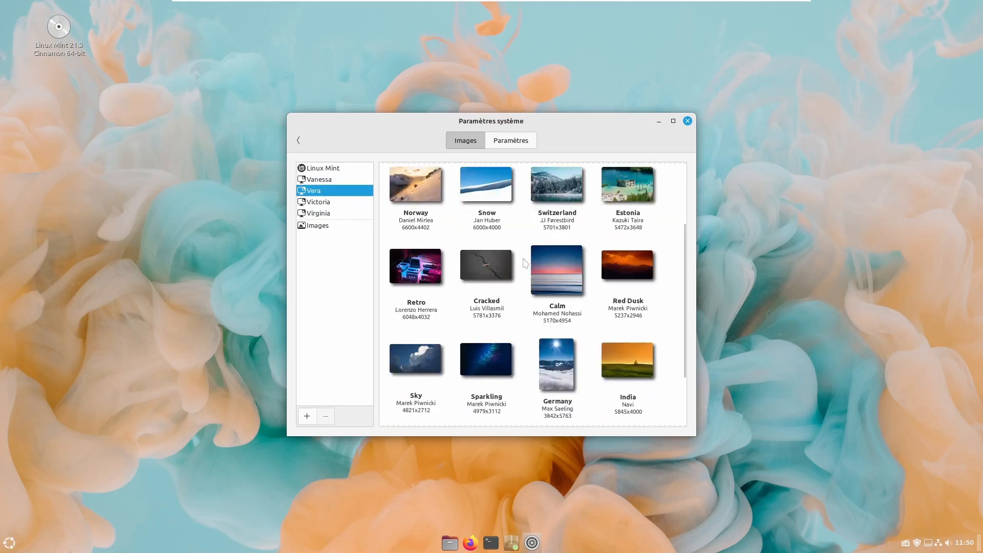
pyautogui.scroll(-1, 525, 263)
pyautogui.click(411, 233)
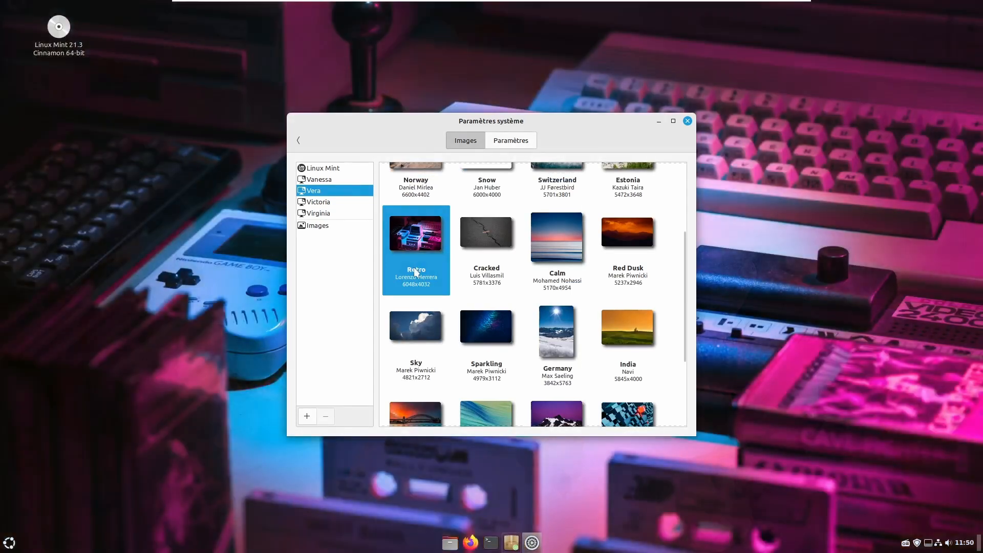
# - Check the wallpaper Paramètres tab, then return to the images and the personal Images folder
pyautogui.scroll(-1, 563, 305)
pyautogui.click(504, 141)
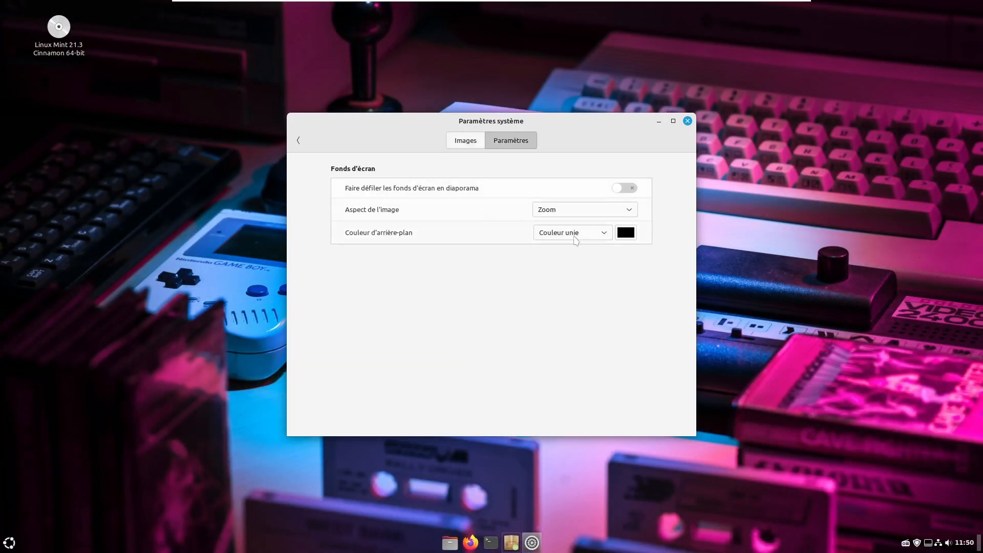
pyautogui.click(467, 139)
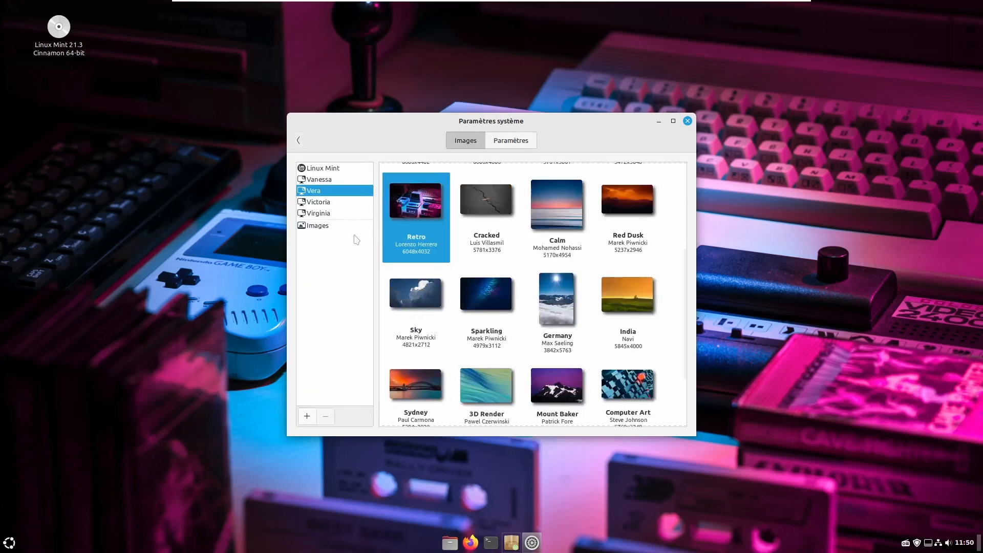
pyautogui.click(316, 227)
pyautogui.click(298, 140)
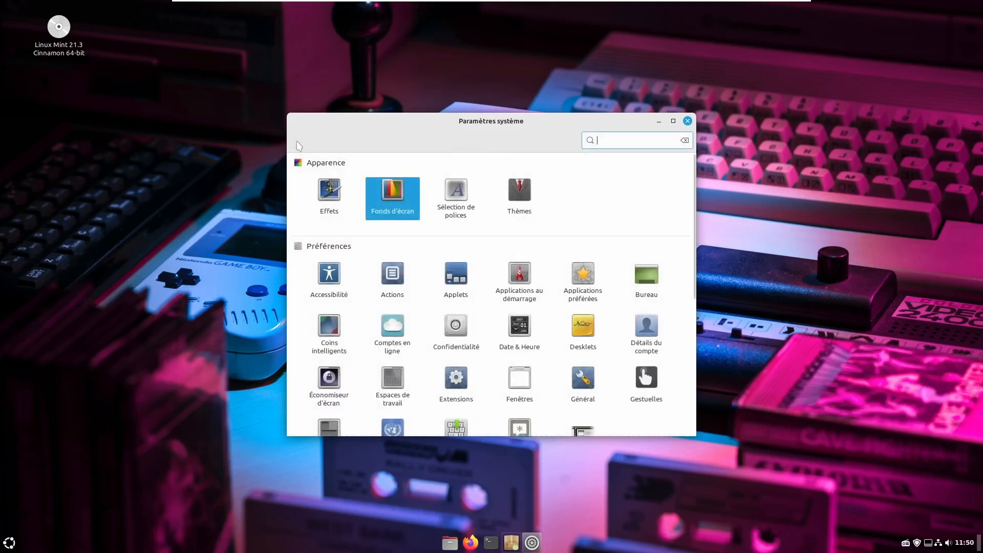
pyautogui.click(457, 200)
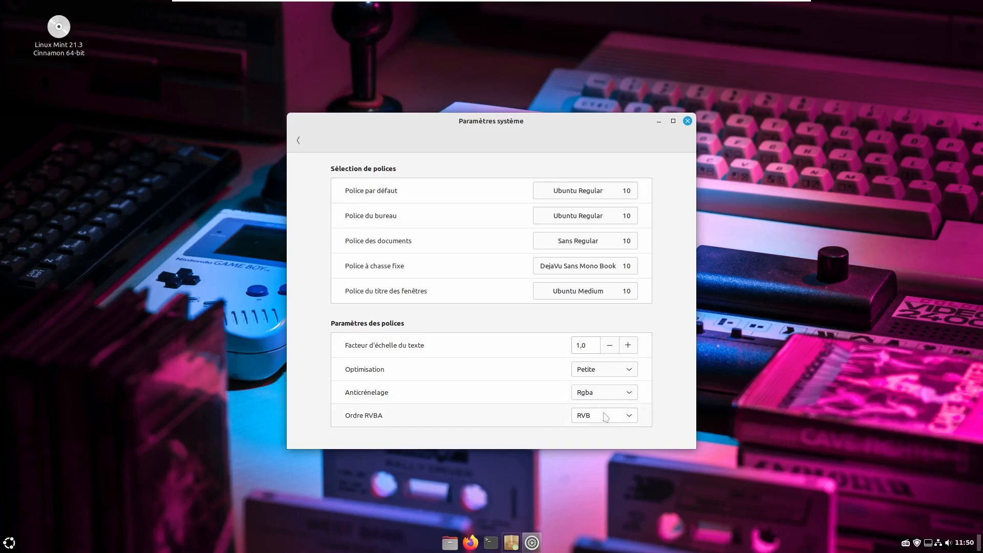
pyautogui.click(299, 142)
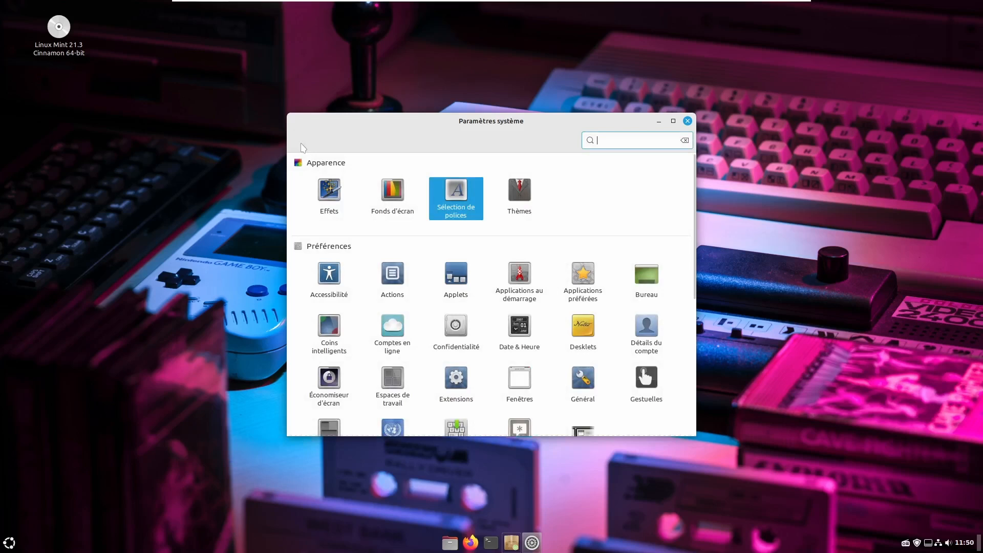
# - In Themes, choose Loki as the Bureau (desktop) theme
pyautogui.click(522, 185)
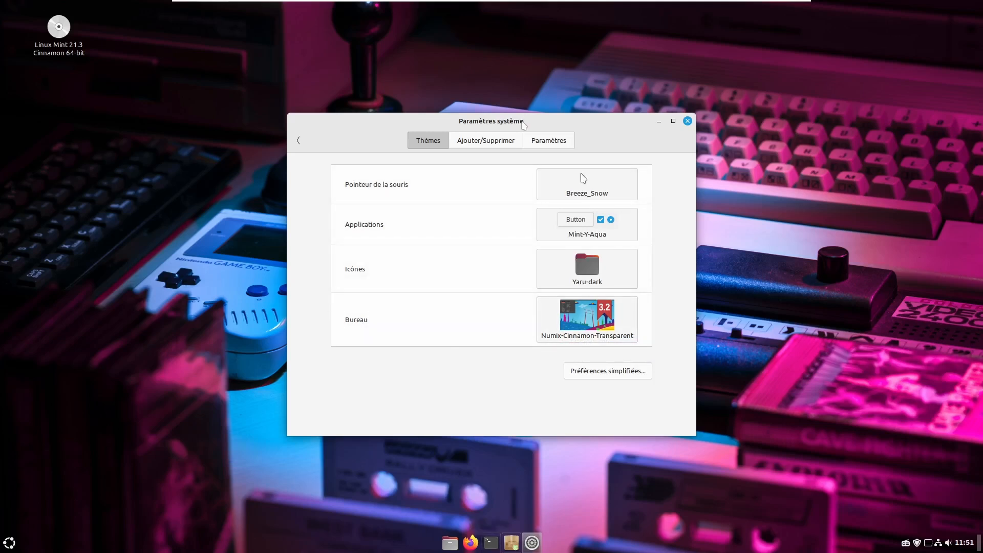
pyautogui.click(620, 315)
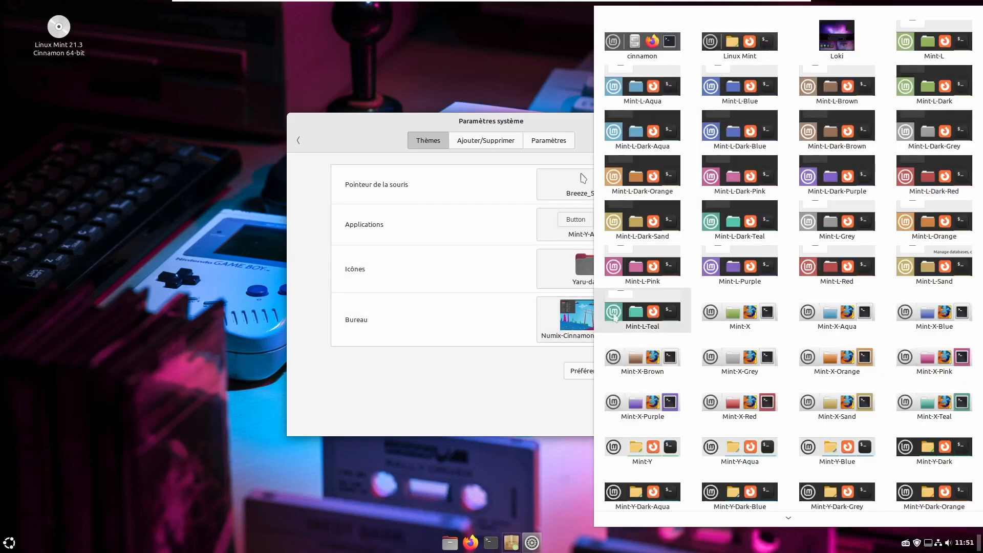
pyautogui.scroll(-4, 729, 261)
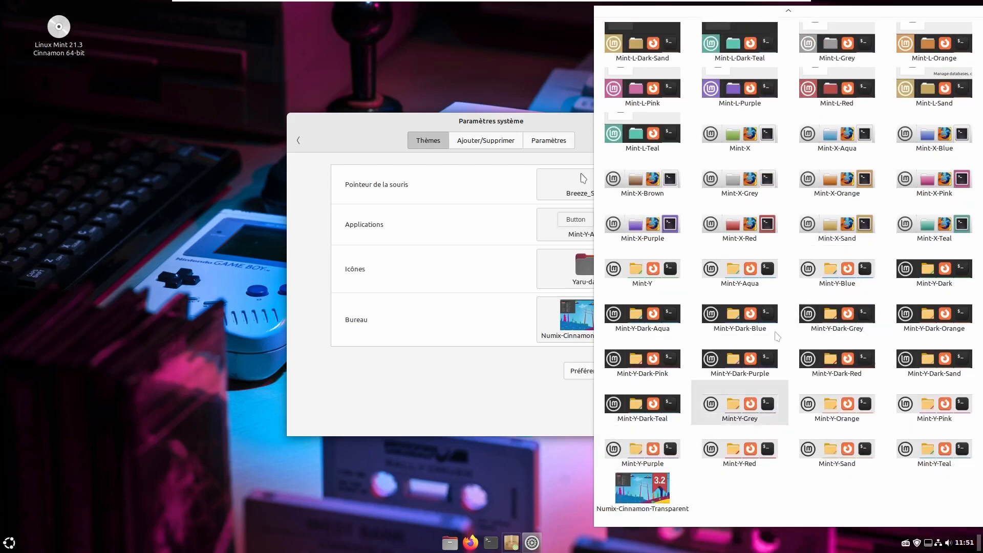
pyautogui.scroll(4, 777, 337)
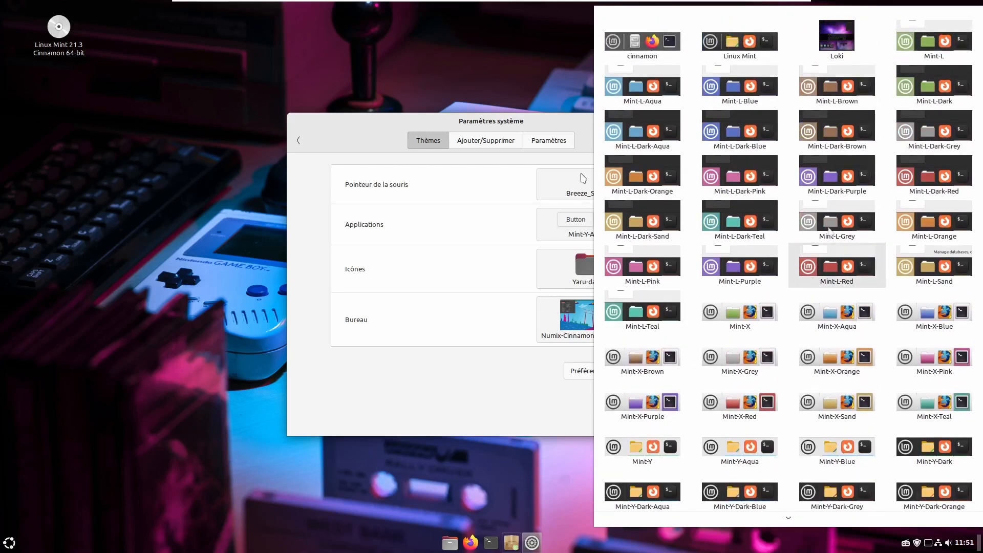
pyautogui.click(831, 36)
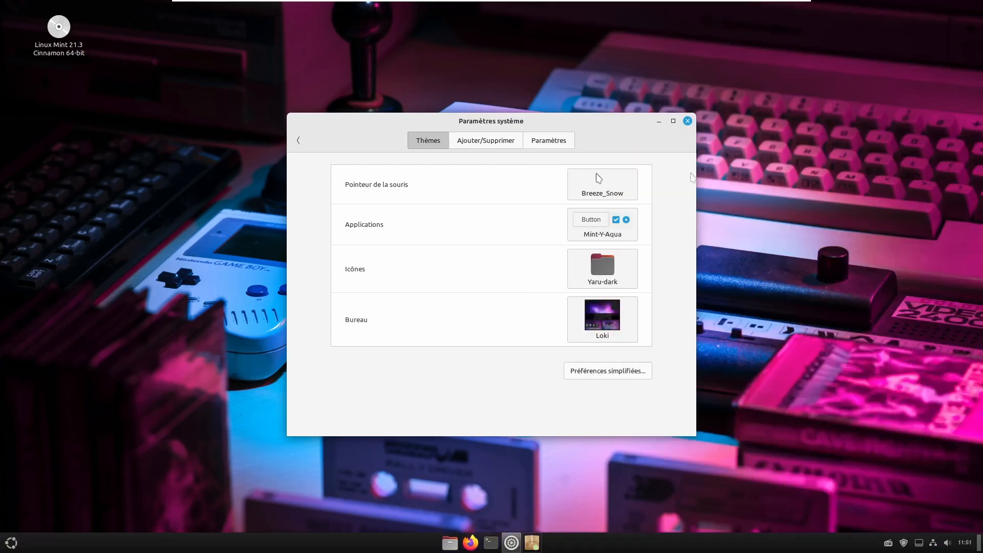
pyautogui.click(11, 543)
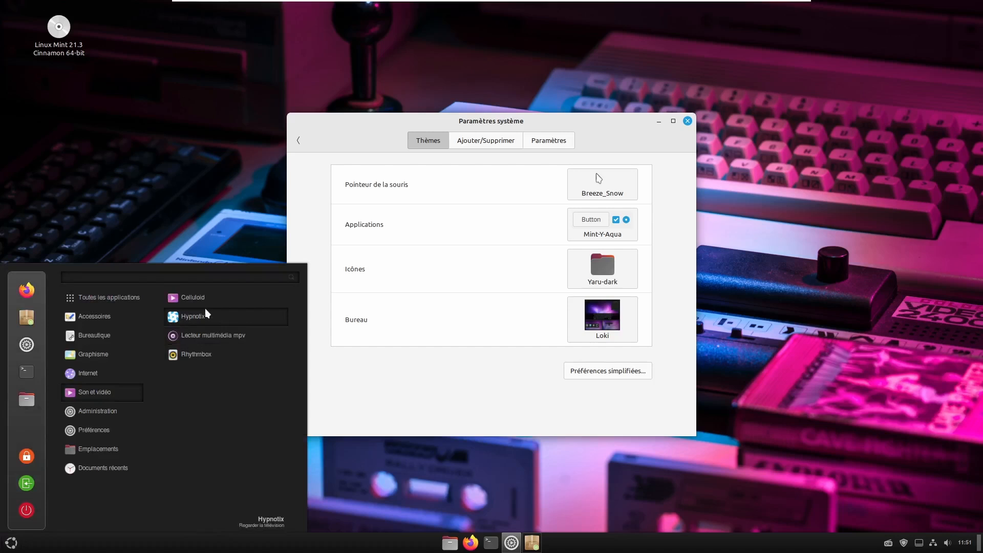
# - From Ajouter/Supprimer, download the Eleganse-dark and Cinnamox-Kashmir-Blue themes
pyautogui.click(482, 141)
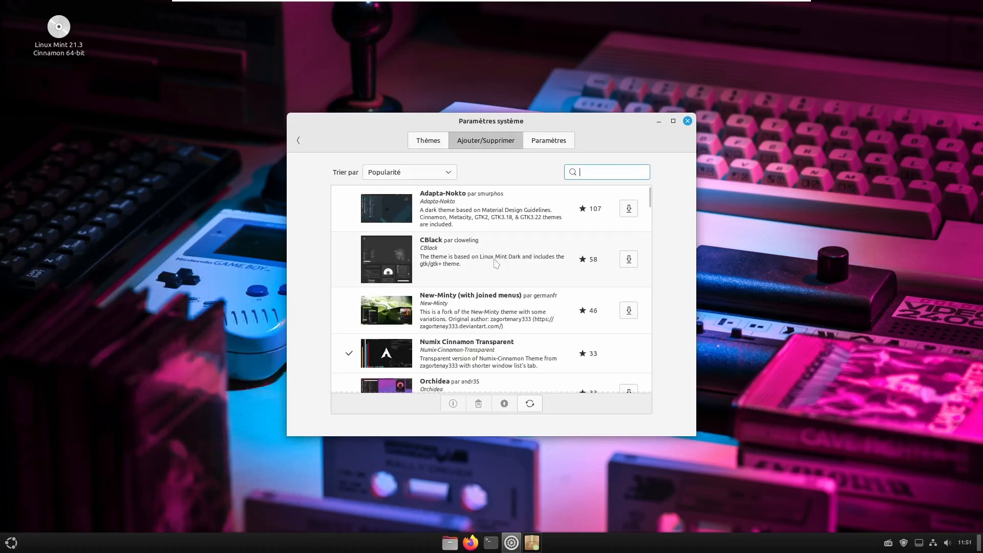
pyautogui.scroll(-10, 496, 263)
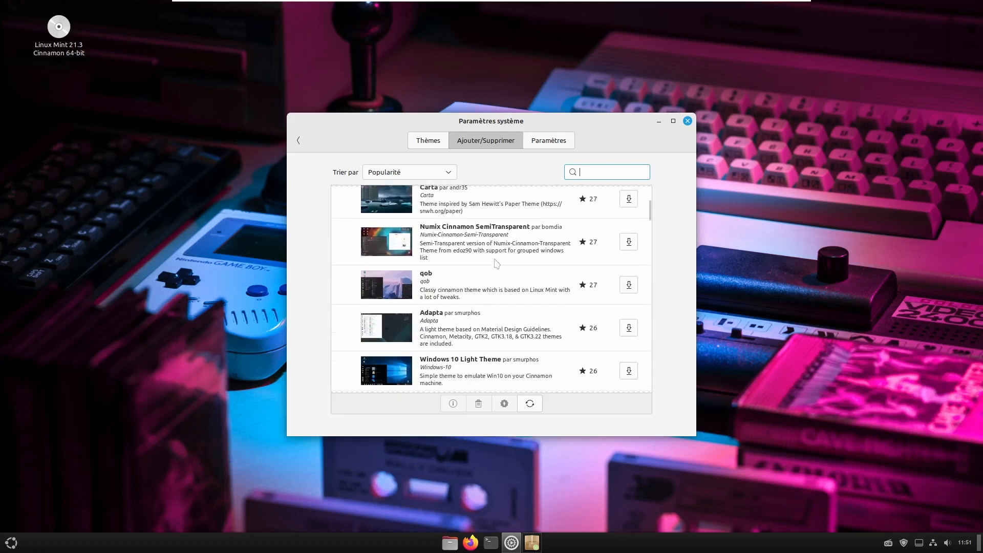
pyautogui.scroll(-1, 496, 263)
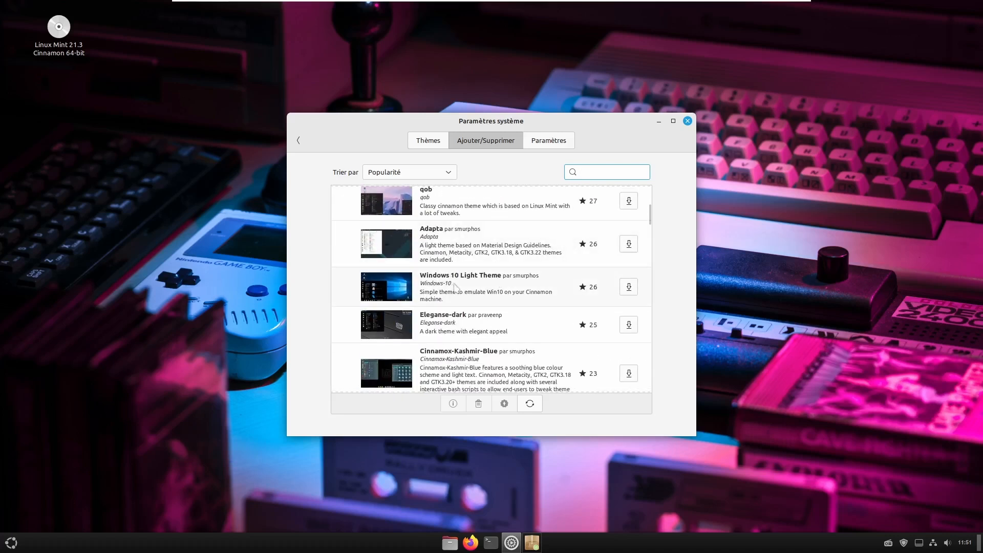
pyautogui.scroll(-1, 495, 285)
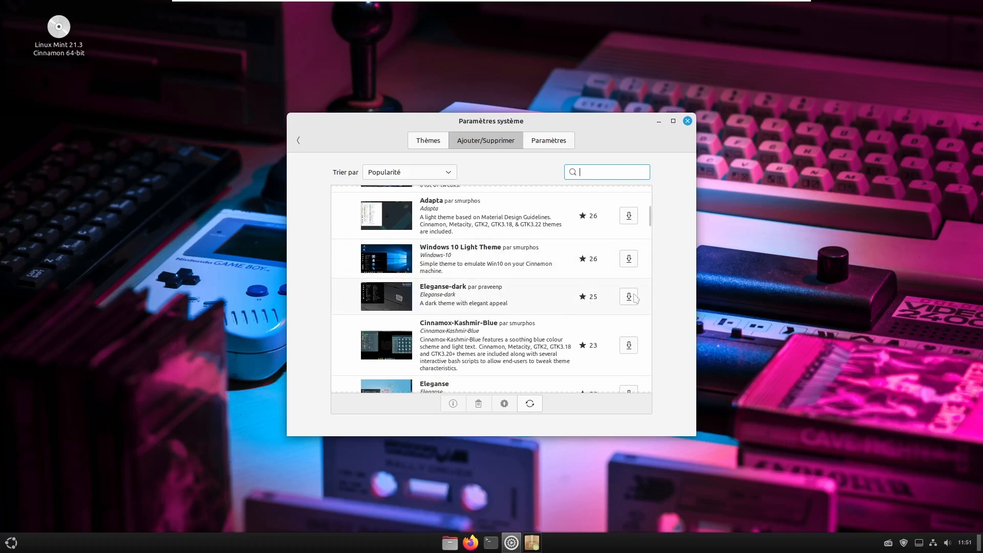
pyautogui.click(634, 299)
pyautogui.scroll(-3, 543, 370)
pyautogui.click(630, 262)
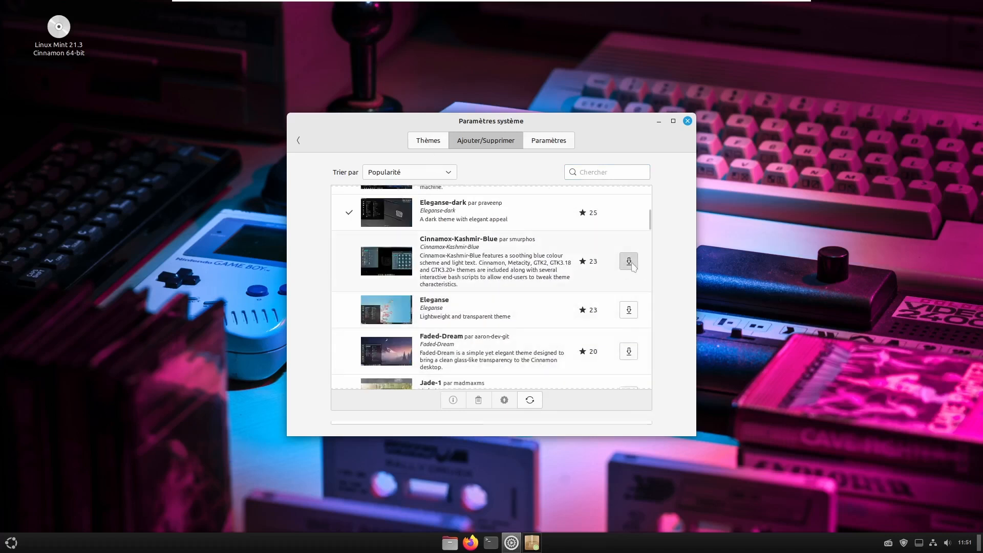
# - Download Cinnamox-Rhino, Adara Dark, Cinnamox-Willow-Grove and Adara, then select Tyr jord
pyautogui.scroll(-3, 439, 297)
pyautogui.scroll(-5, 439, 297)
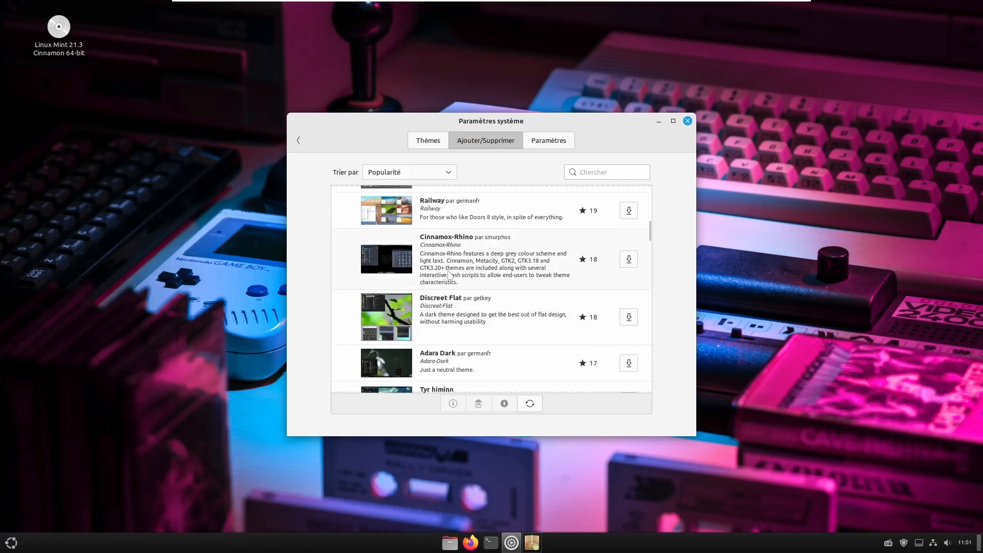
pyautogui.click(628, 259)
pyautogui.scroll(-1, 471, 293)
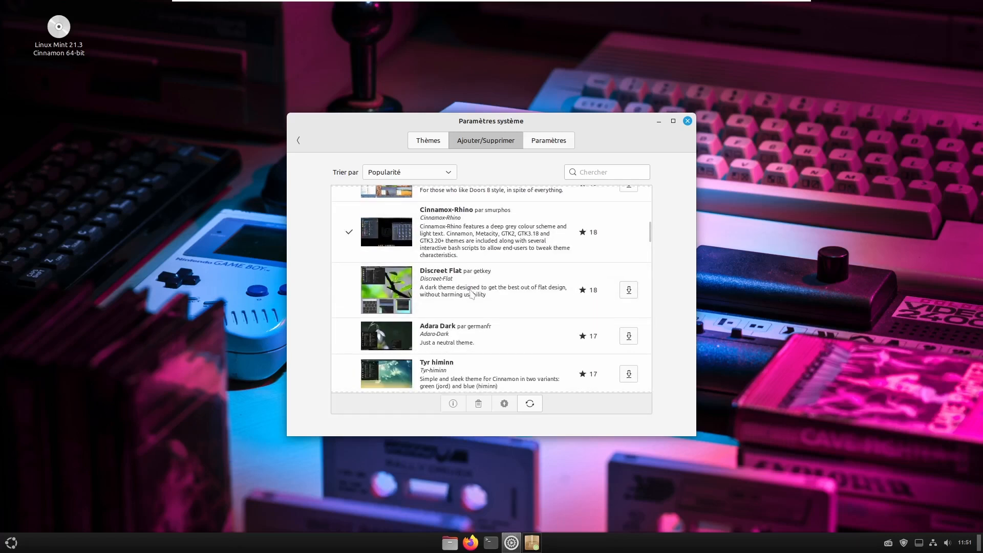
pyautogui.click(629, 336)
pyautogui.scroll(-2, 483, 337)
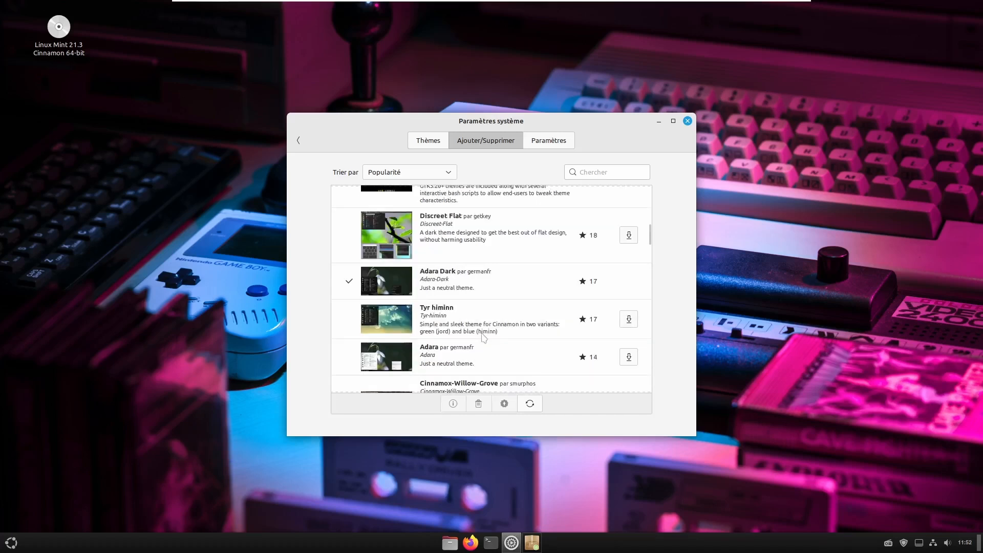
pyautogui.scroll(-3, 482, 336)
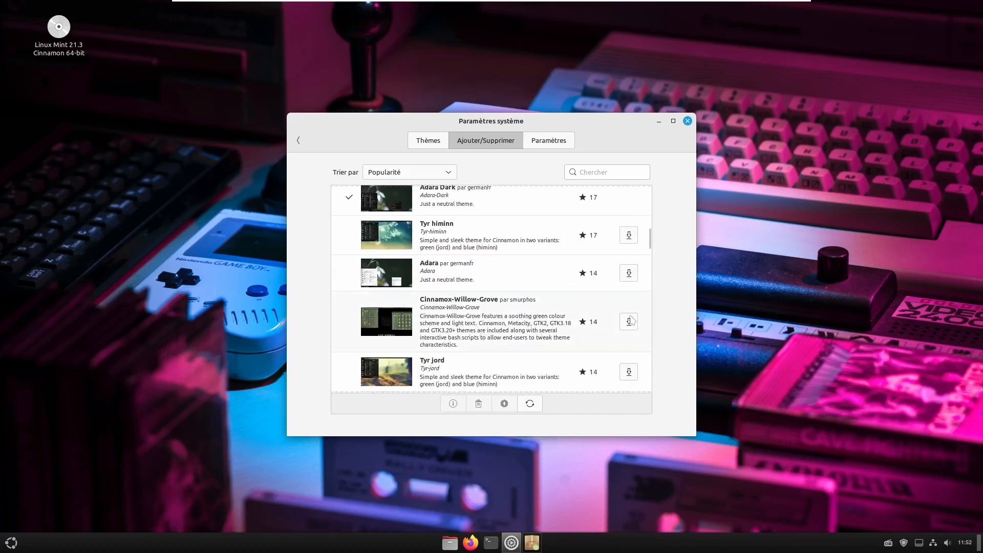
pyautogui.click(629, 322)
pyautogui.click(629, 273)
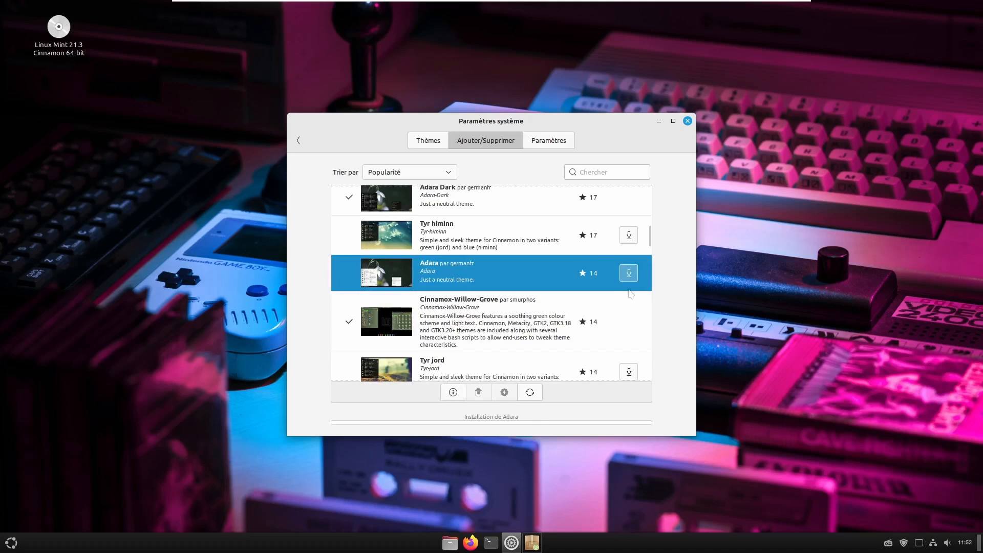
pyautogui.scroll(-2, 557, 307)
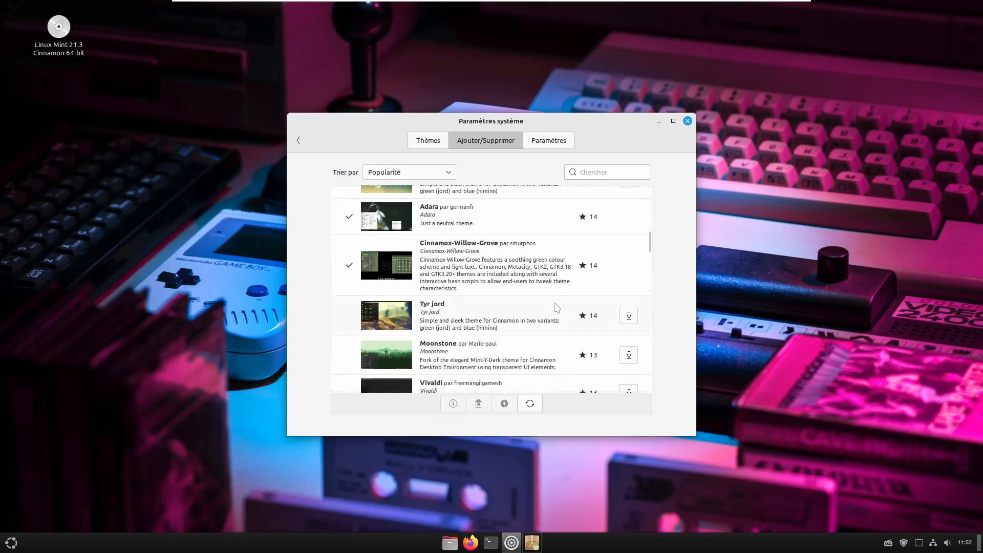
pyautogui.scroll(-2, 557, 308)
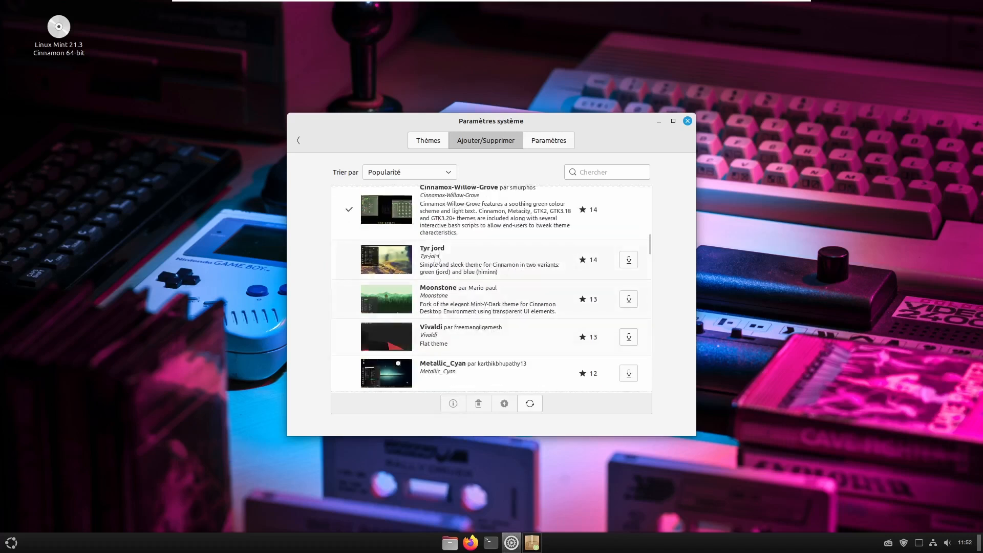
pyautogui.click(464, 262)
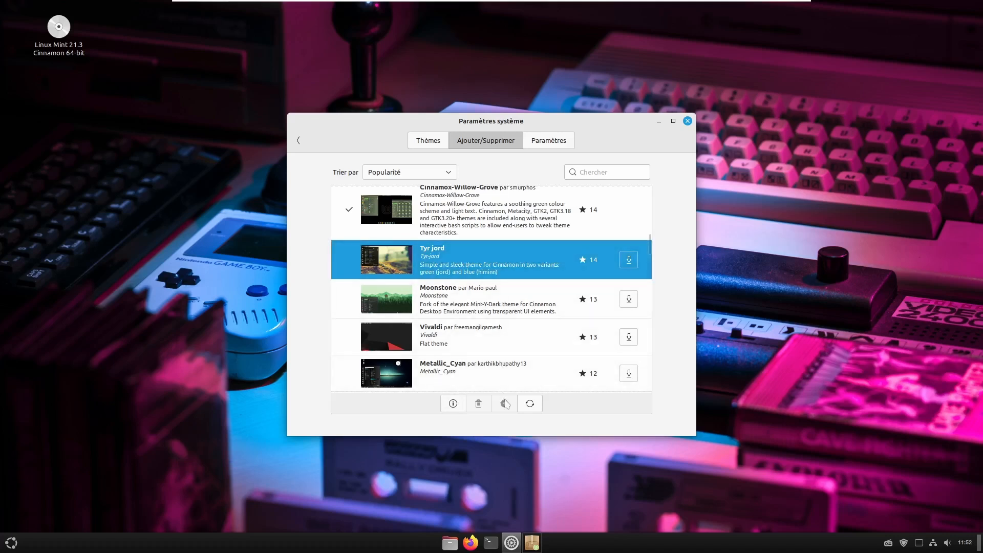
pyautogui.click(452, 404)
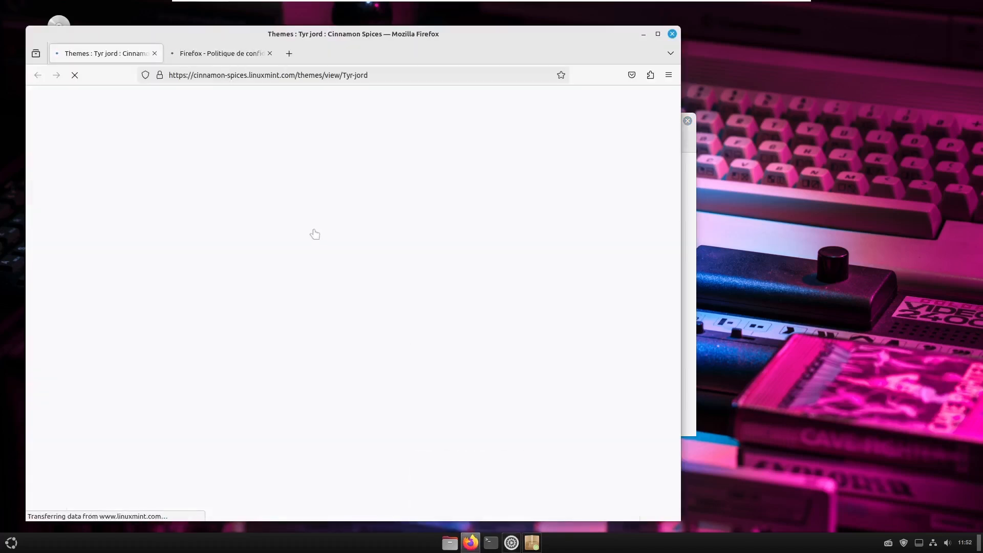
pyautogui.scroll(-5, 251, 353)
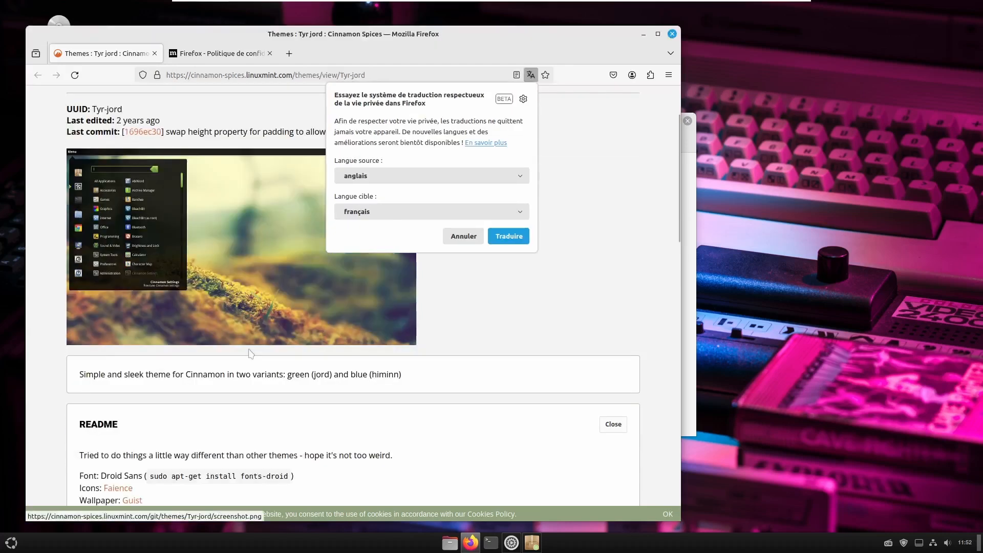
pyautogui.scroll(-1, 251, 354)
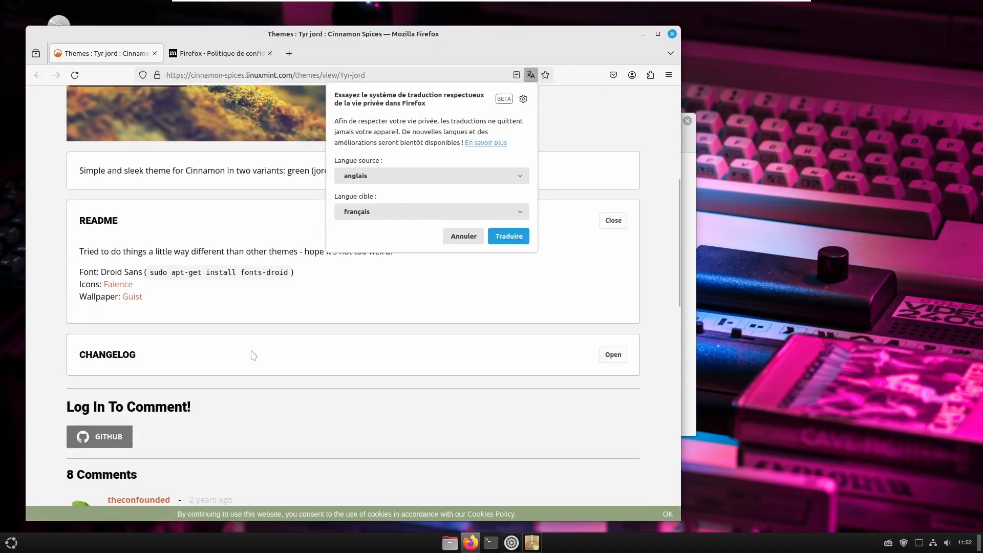
pyautogui.scroll(4, 253, 355)
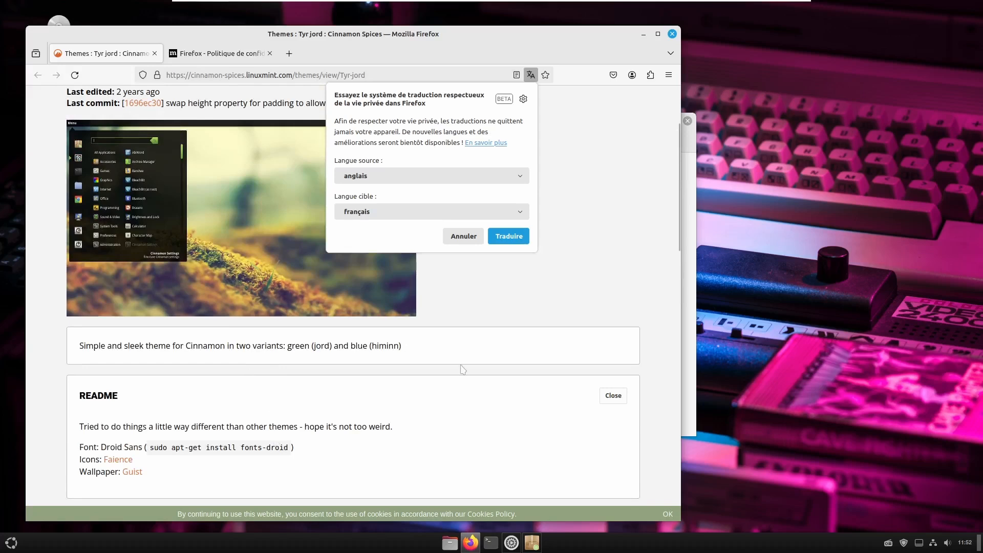
pyautogui.click(508, 235)
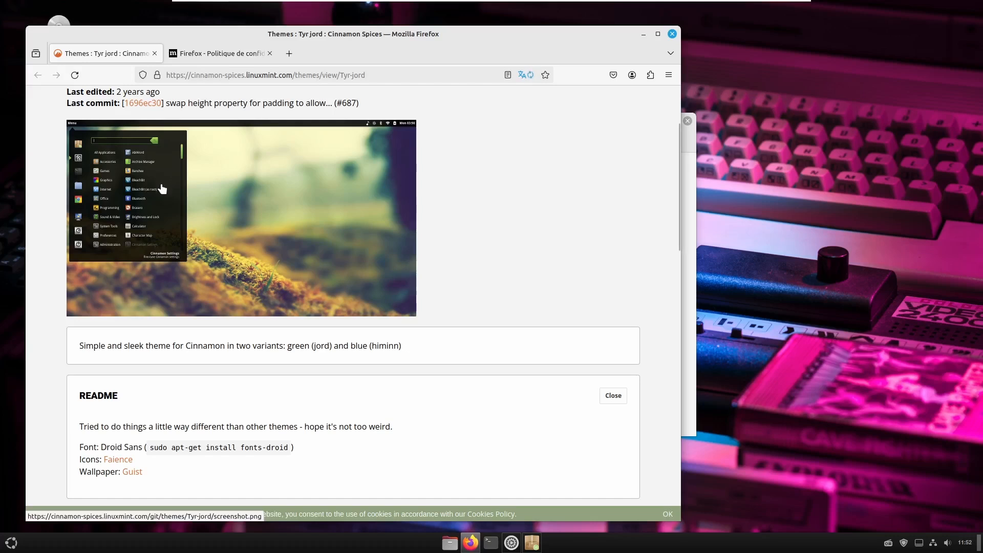
pyautogui.scroll(-3, 206, 255)
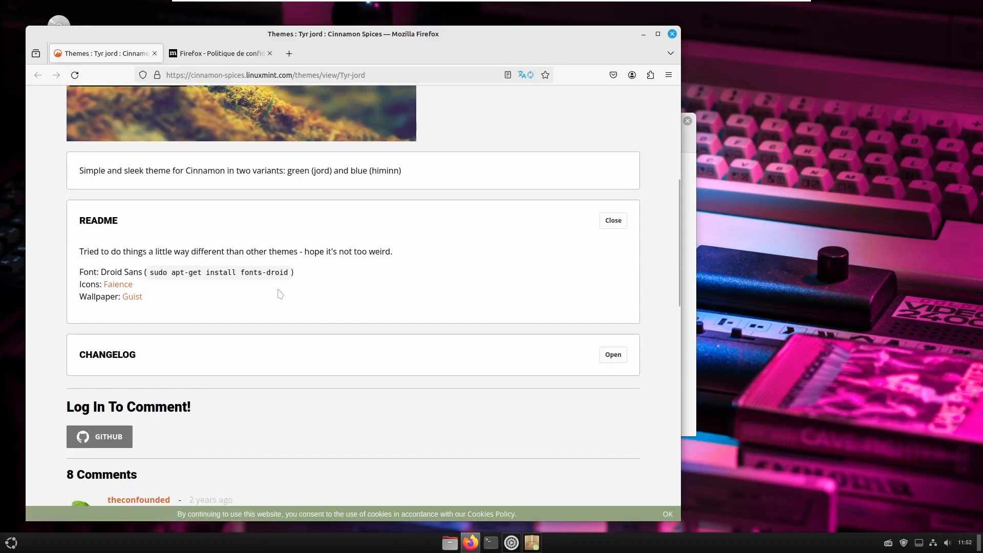
pyautogui.scroll(-9, 174, 371)
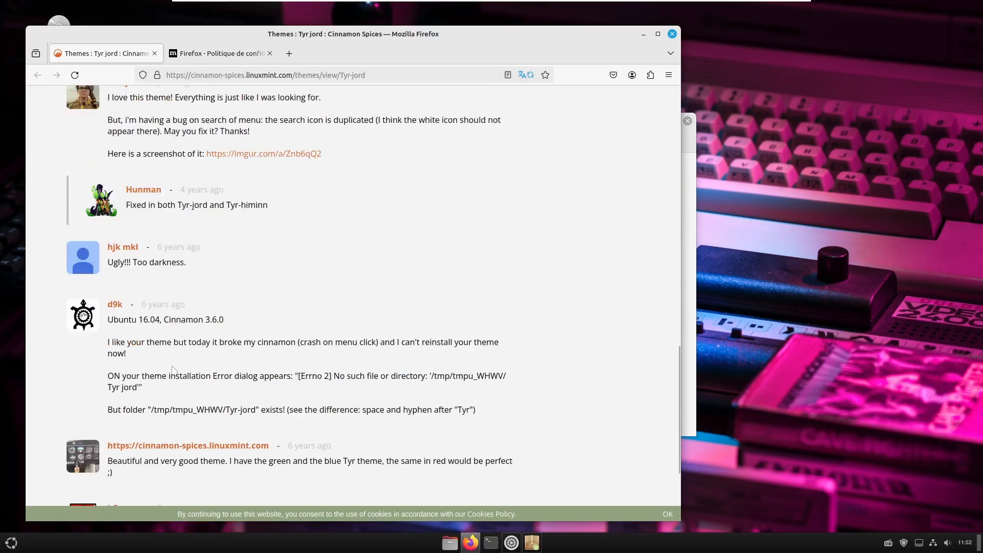
pyautogui.scroll(8, 174, 371)
pyautogui.click(672, 34)
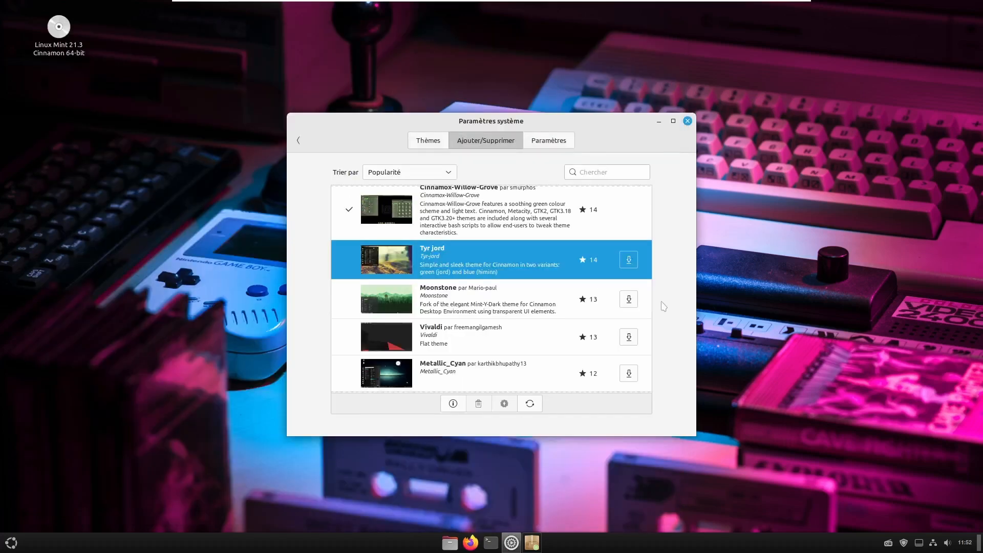
# - Download Tyr jord, then set Cinnamox-Kashmir-Blue as the Bureau theme in place of Loki
pyautogui.click(628, 259)
pyautogui.scroll(-3, 530, 324)
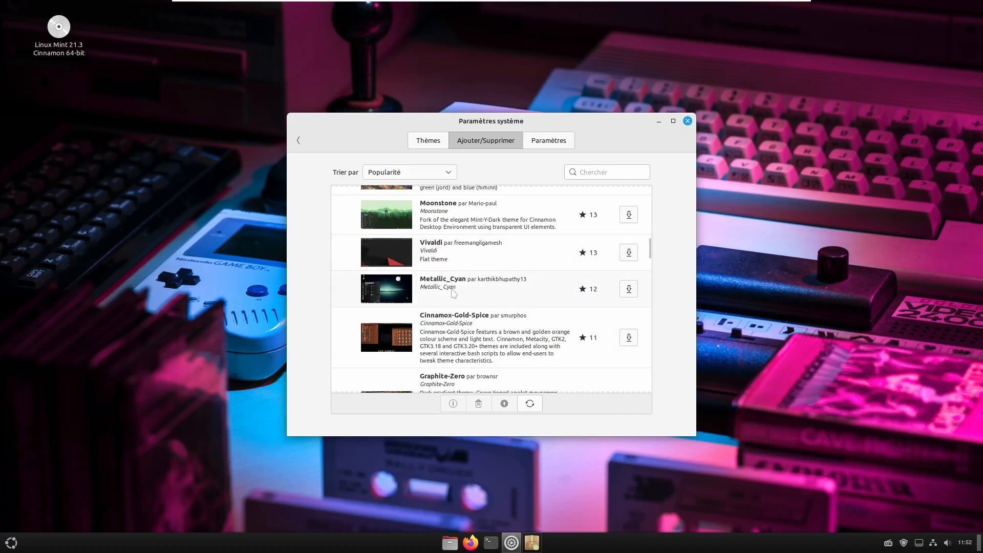
pyautogui.click(421, 142)
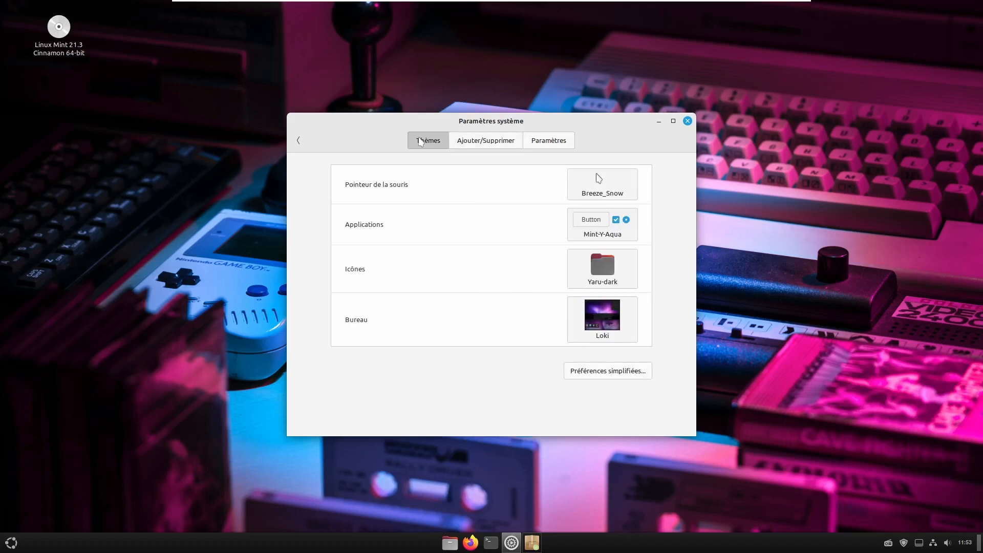
pyautogui.click(600, 316)
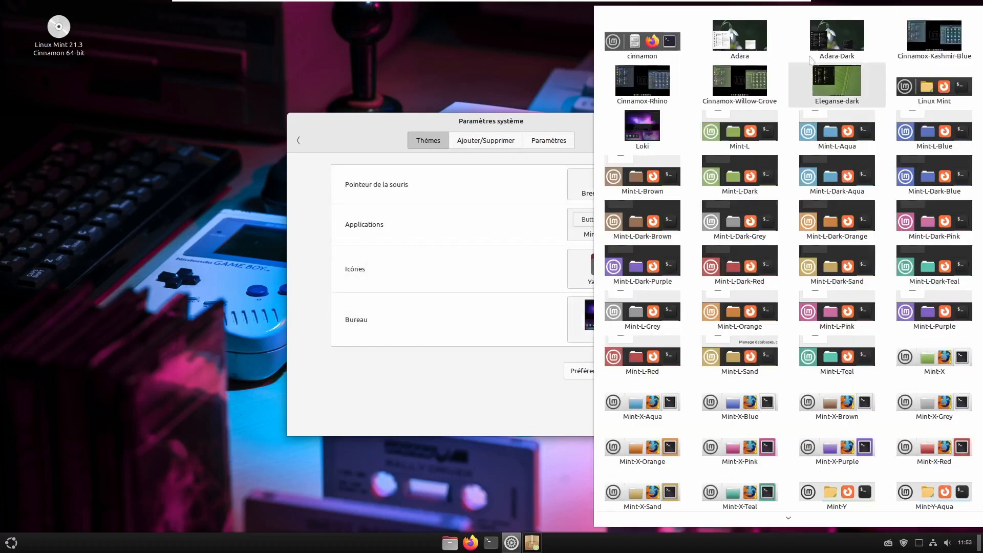
pyautogui.click(969, 38)
pyautogui.click(589, 338)
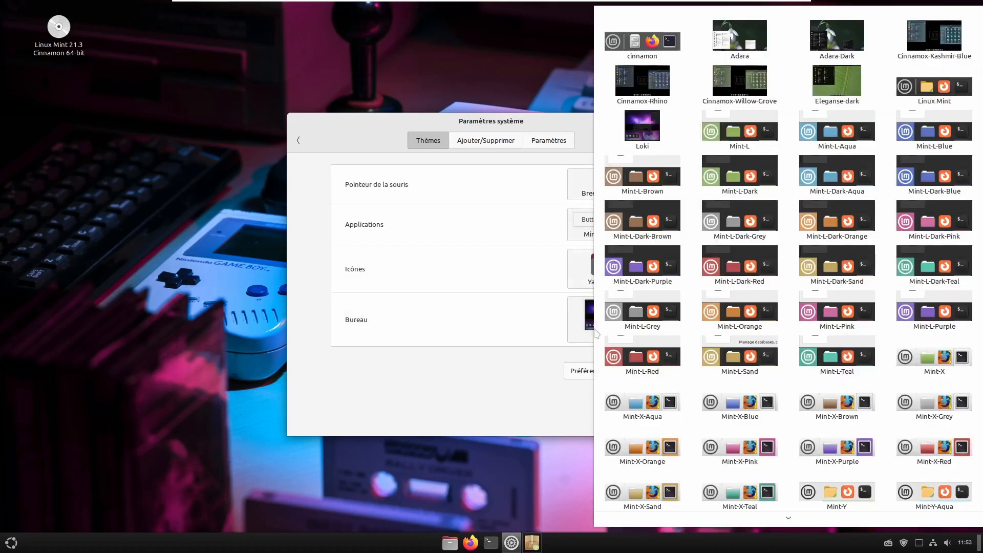
pyautogui.click(946, 33)
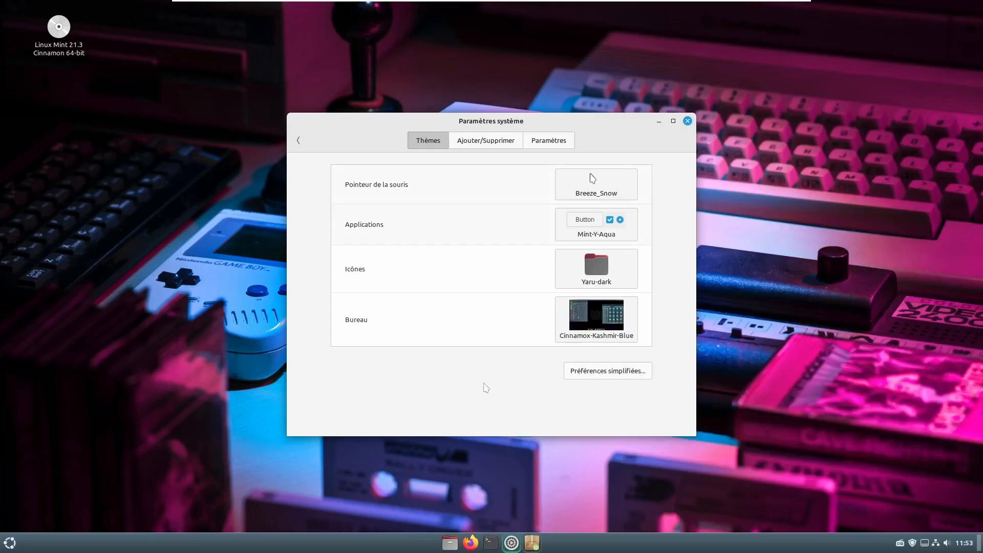
pyautogui.click(19, 548)
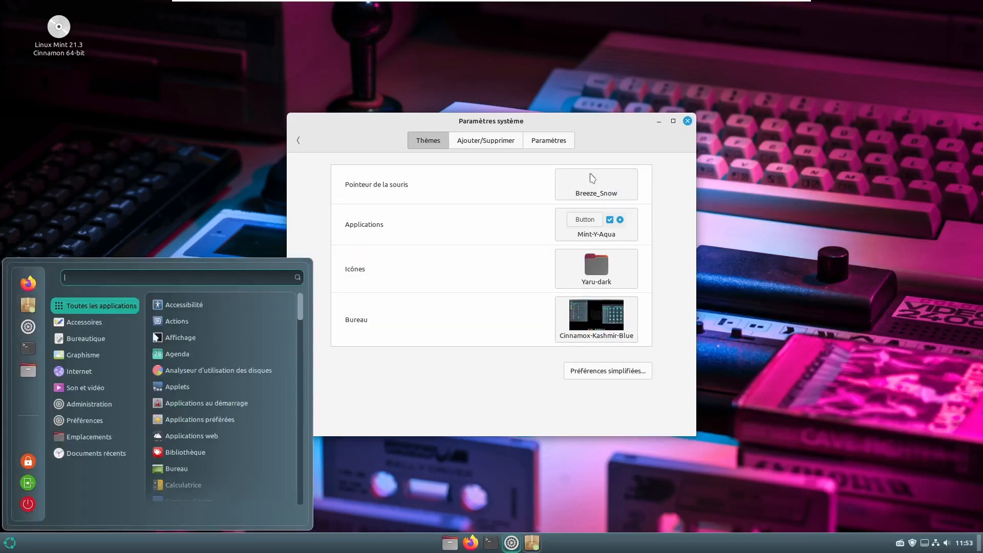
pyautogui.click(606, 270)
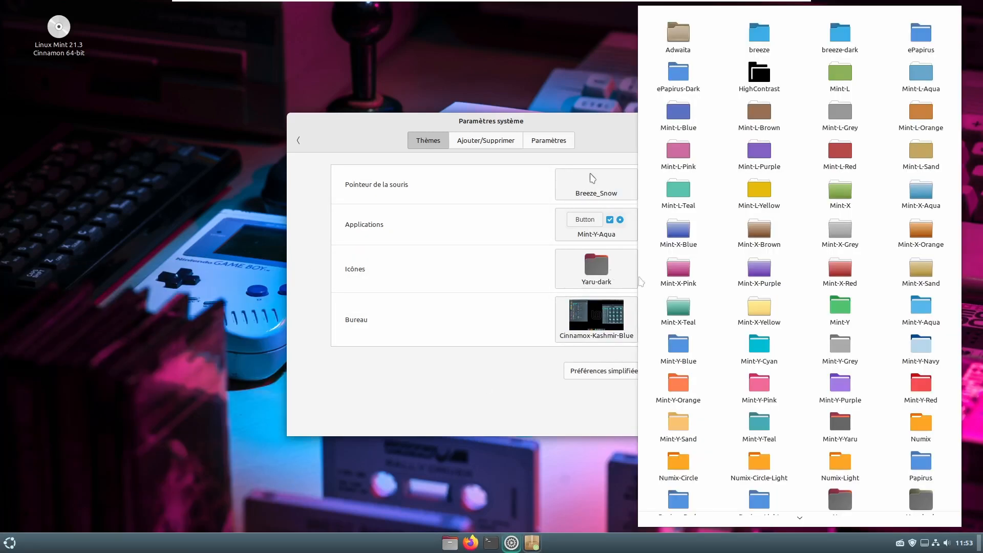
# - Apply the Yaru-blue-dark icon theme and open the home folder to preview icons
pyautogui.scroll(-3, 838, 411)
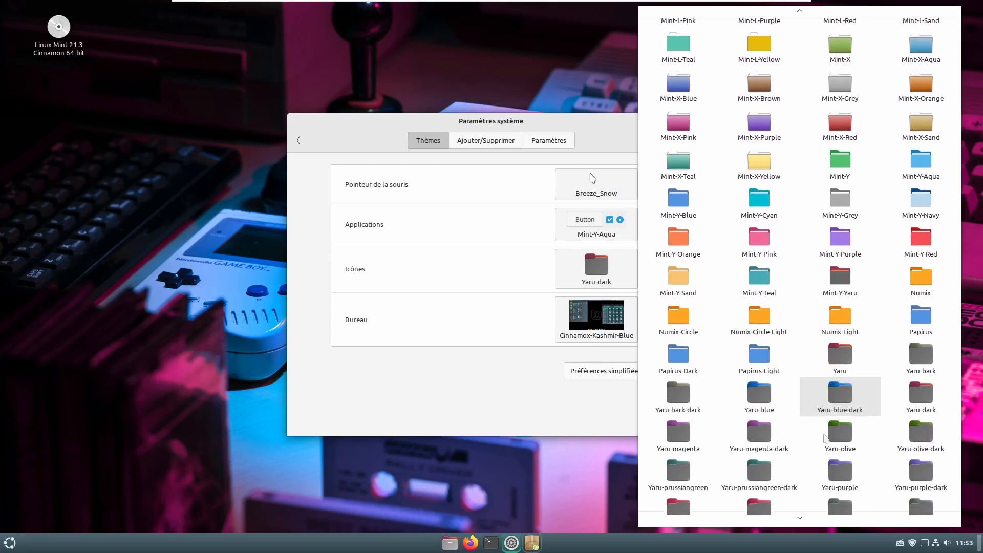
pyautogui.click(844, 401)
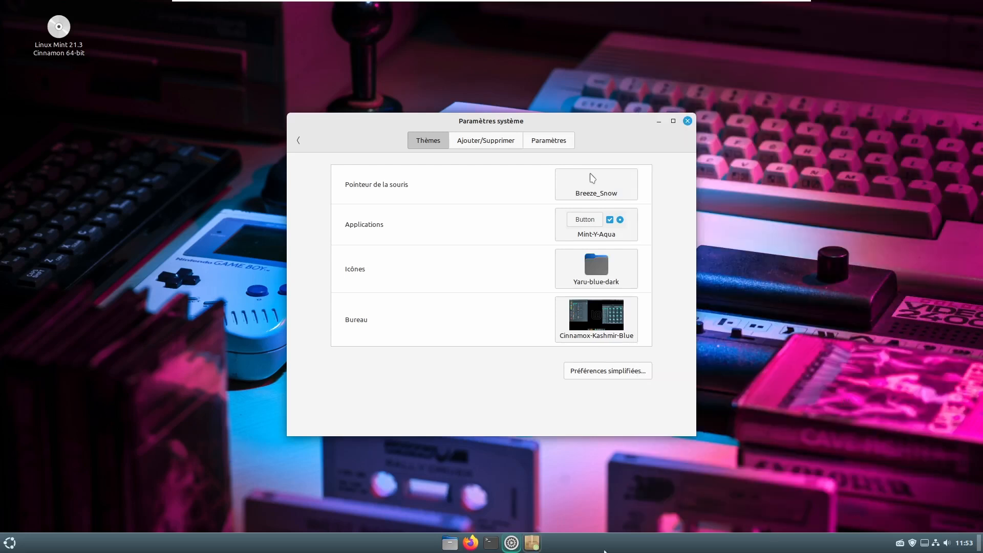
pyautogui.click(449, 543)
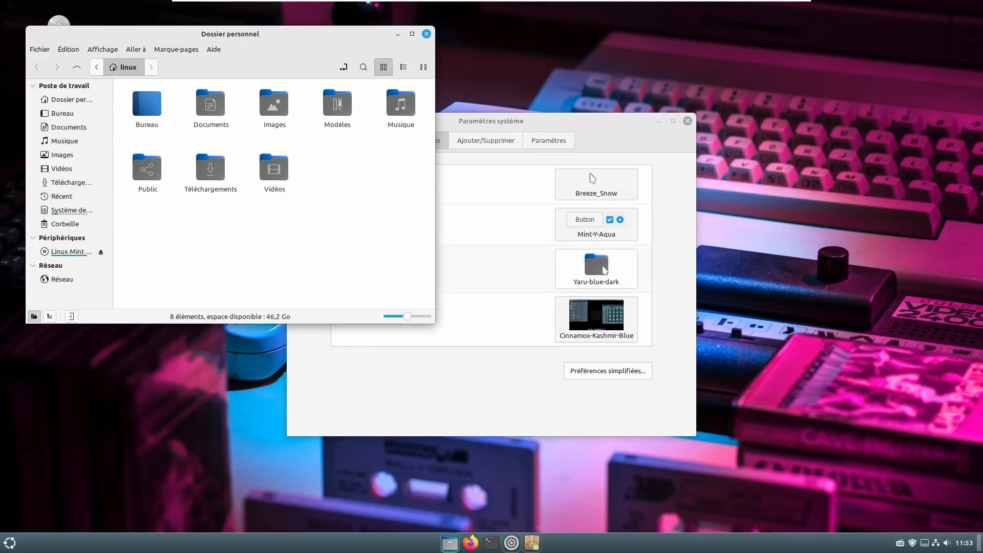
# - Try the Mint-X-Pink and Yaru-red-dark icon themes, then return to Yaru-blue-dark
pyautogui.click(596, 266)
pyautogui.click(678, 270)
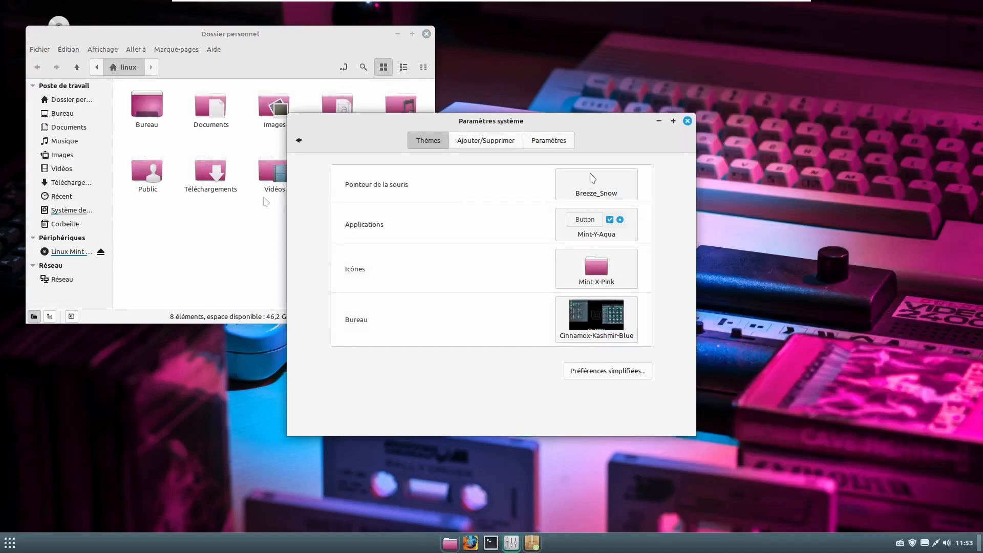
pyautogui.click(603, 269)
pyautogui.scroll(-5, 829, 381)
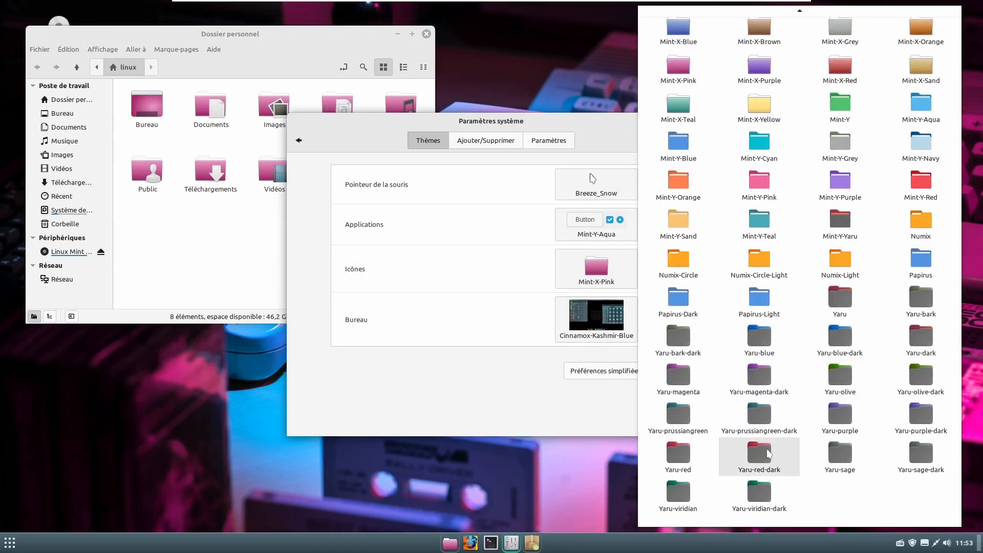
pyautogui.click(767, 452)
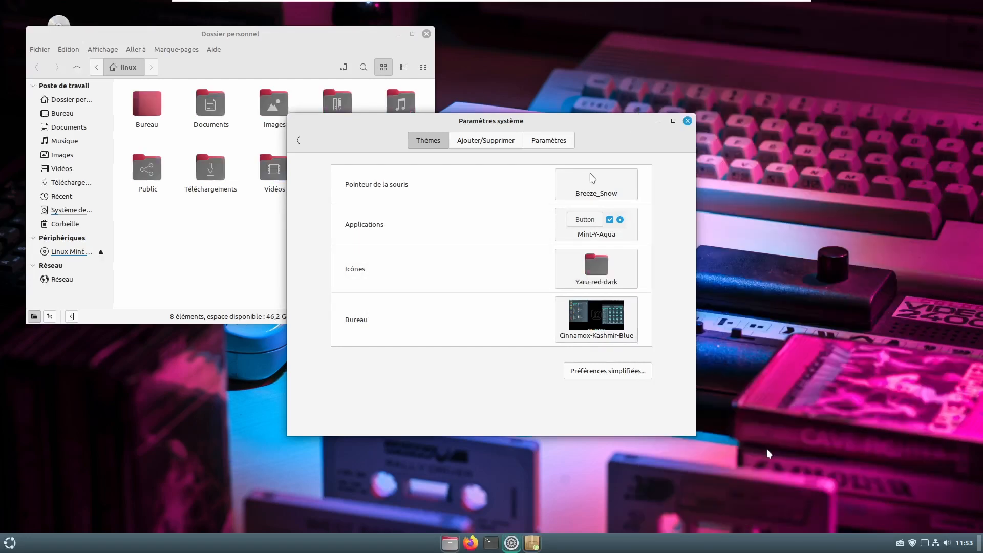
pyautogui.click(600, 259)
pyautogui.scroll(-3, 891, 459)
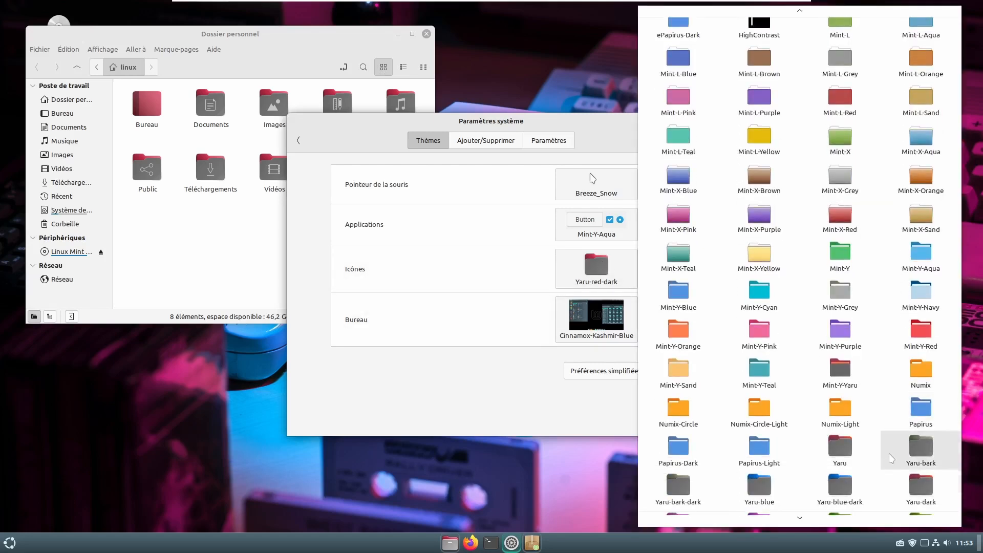
pyautogui.click(893, 439)
pyautogui.click(593, 222)
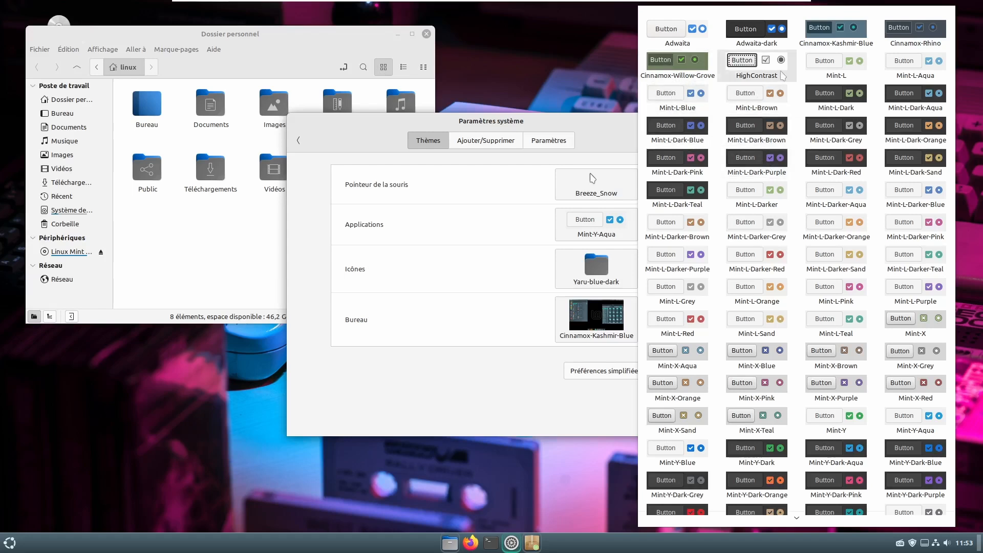
# - Apply Adwaita-dark applications, then try the Adwaita and HighContrast styles in simplified preferences
pyautogui.click(763, 31)
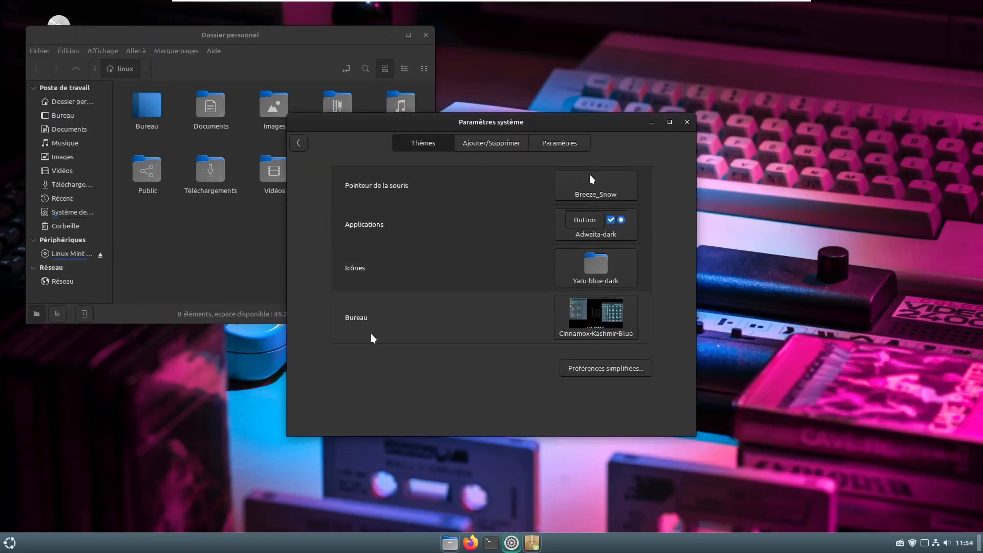
pyautogui.click(596, 370)
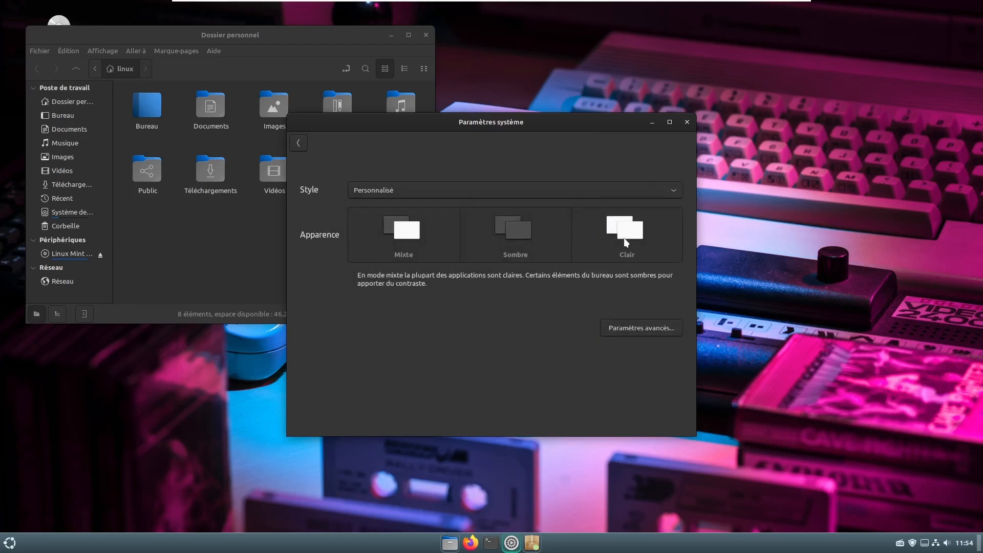
pyautogui.click(548, 189)
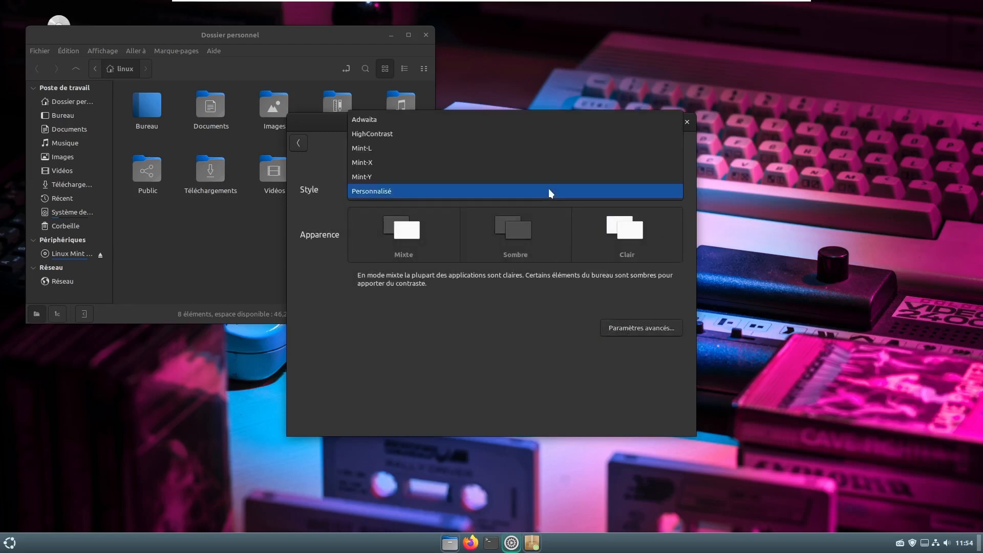
pyautogui.click(462, 119)
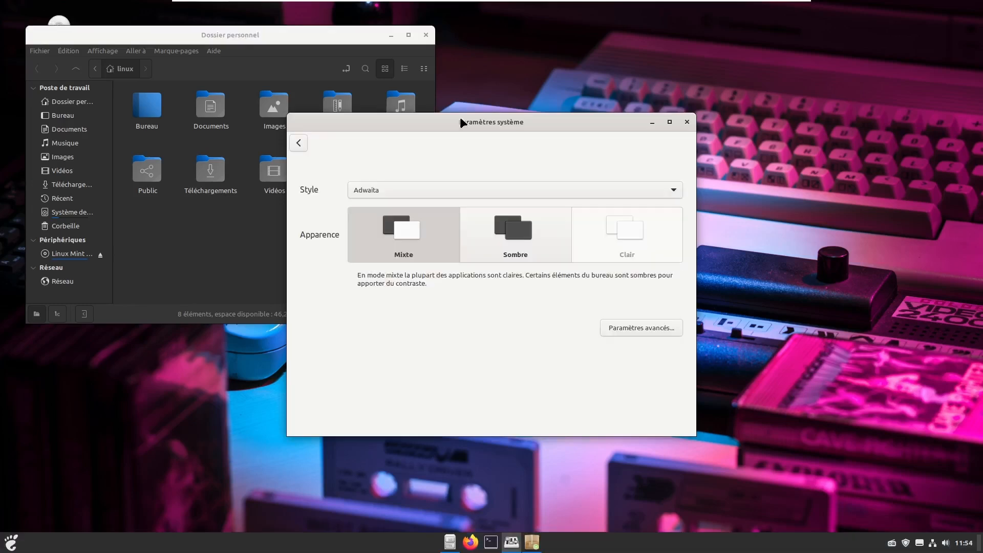
pyautogui.click(397, 189)
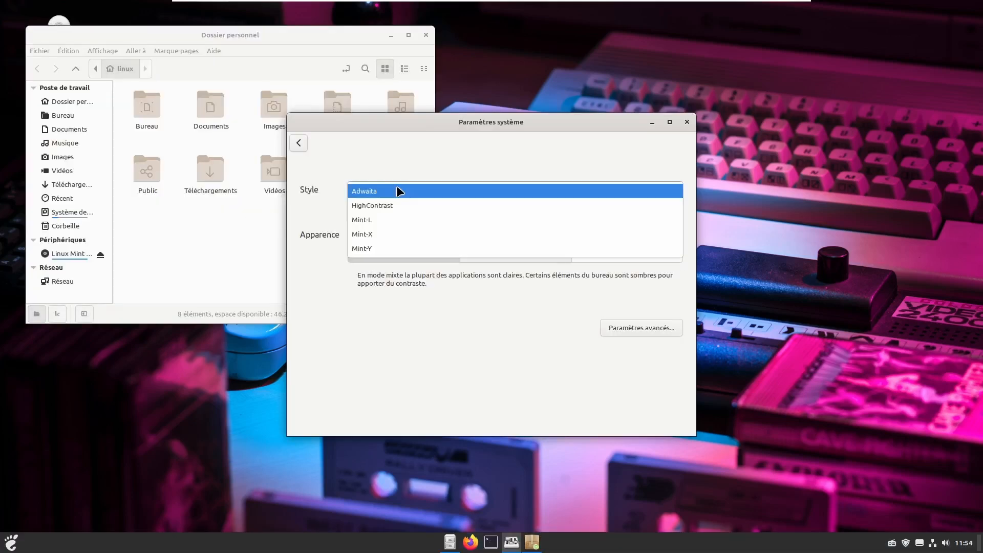
pyautogui.press('Down')
pyautogui.press('Return')
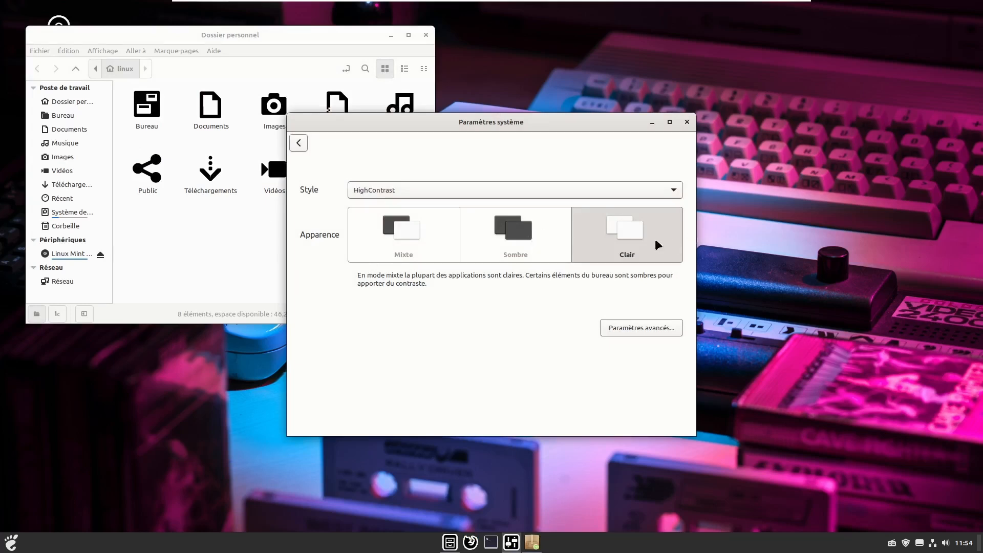
# - Switch the style to Mint-Y with the teal accent colour, then return to advanced settings
pyautogui.click(366, 241)
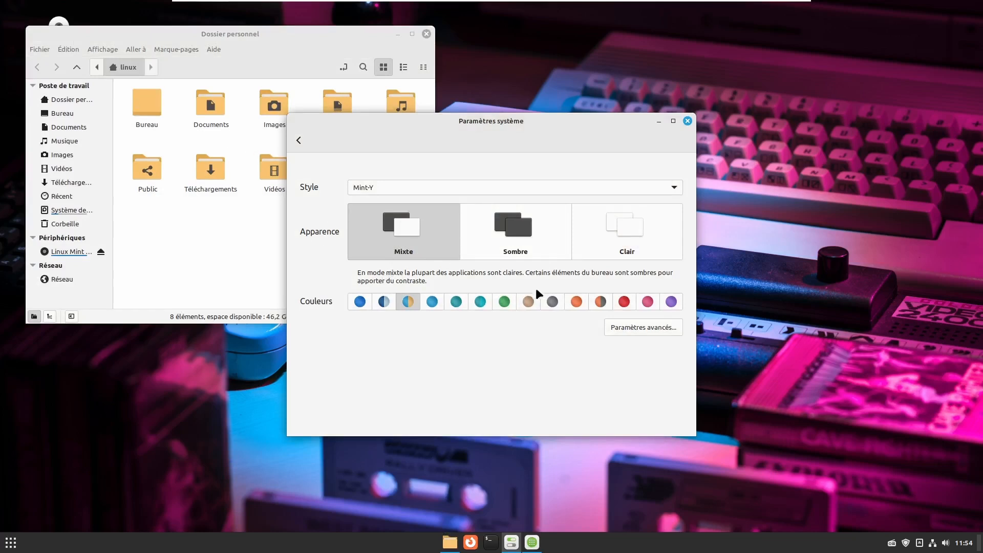
pyautogui.click(504, 302)
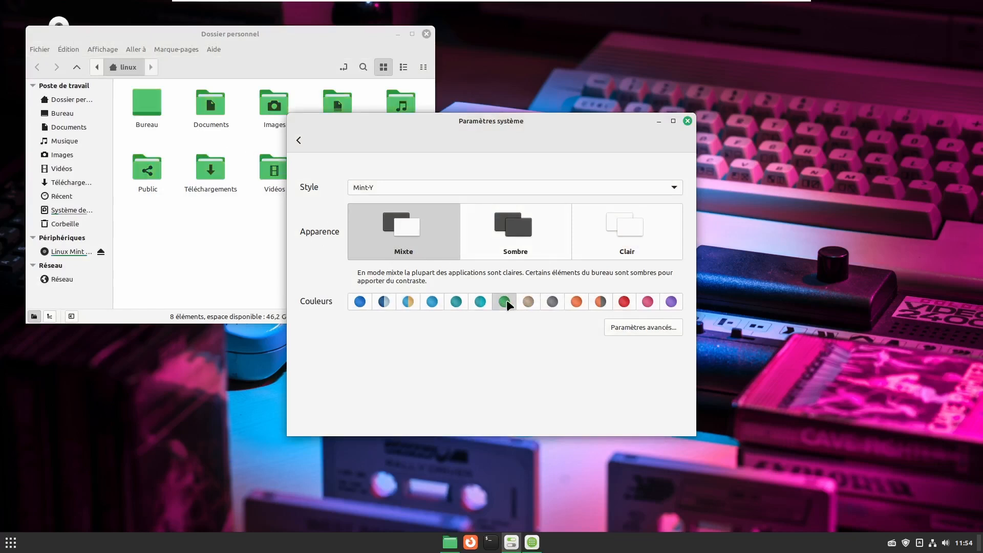
pyautogui.click(480, 301)
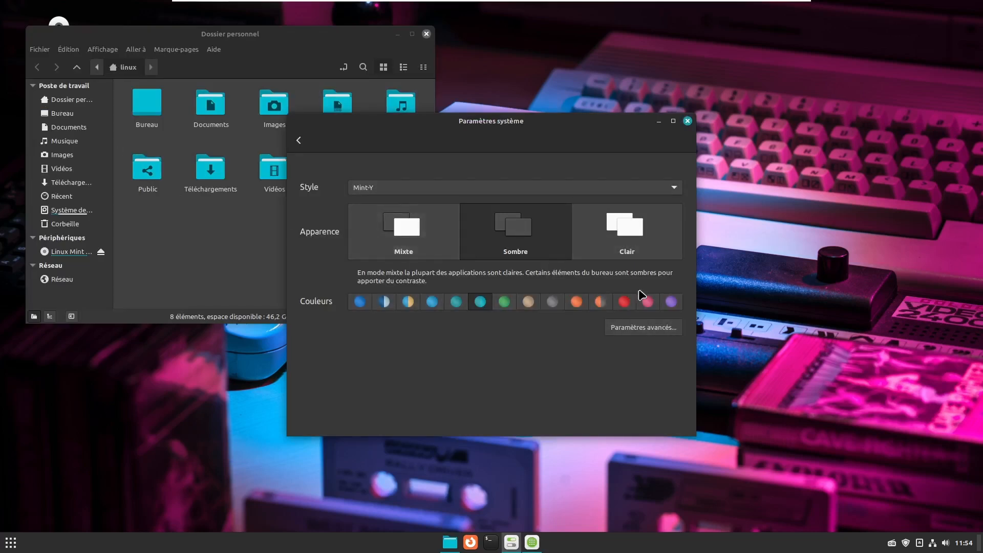
pyautogui.click(643, 328)
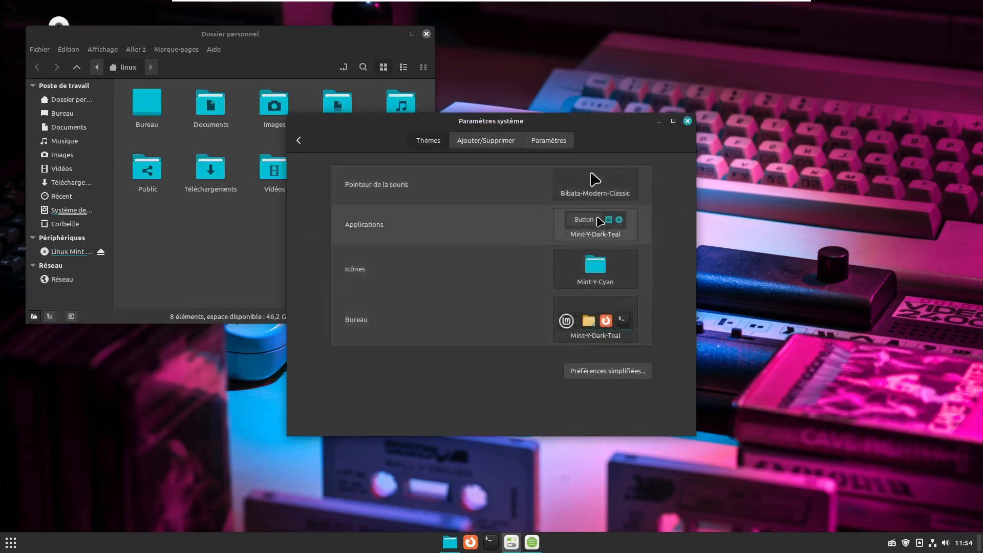
# - Set applications to Adwaita-dark and icons to Yaru-blue-dark
pyautogui.click(599, 233)
pyautogui.click(779, 32)
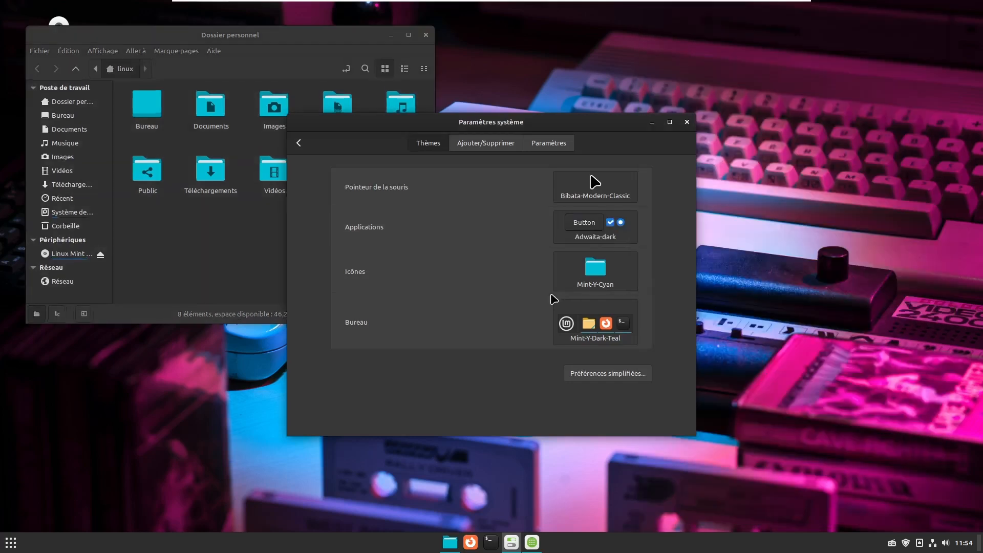
pyautogui.click(608, 275)
pyautogui.scroll(-2, 870, 476)
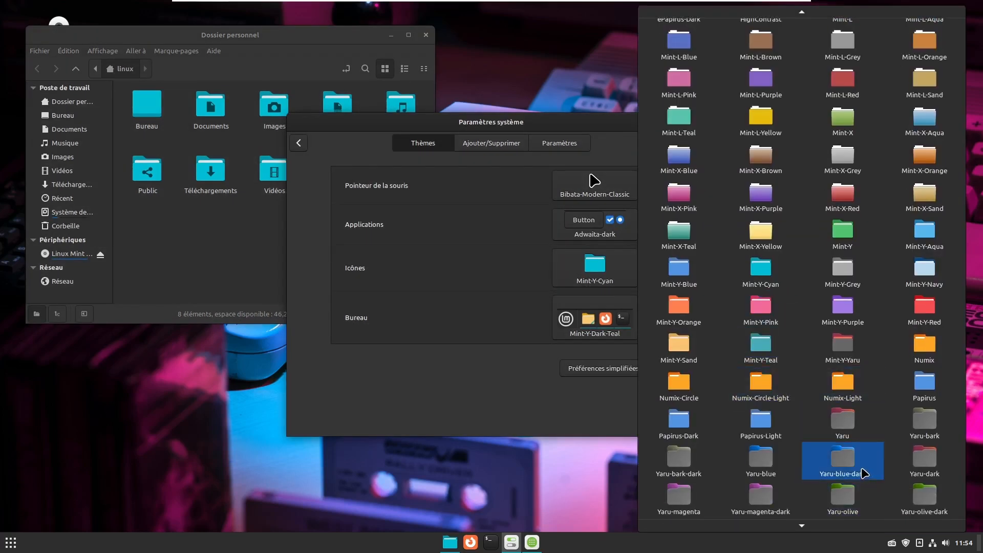
pyautogui.click(860, 449)
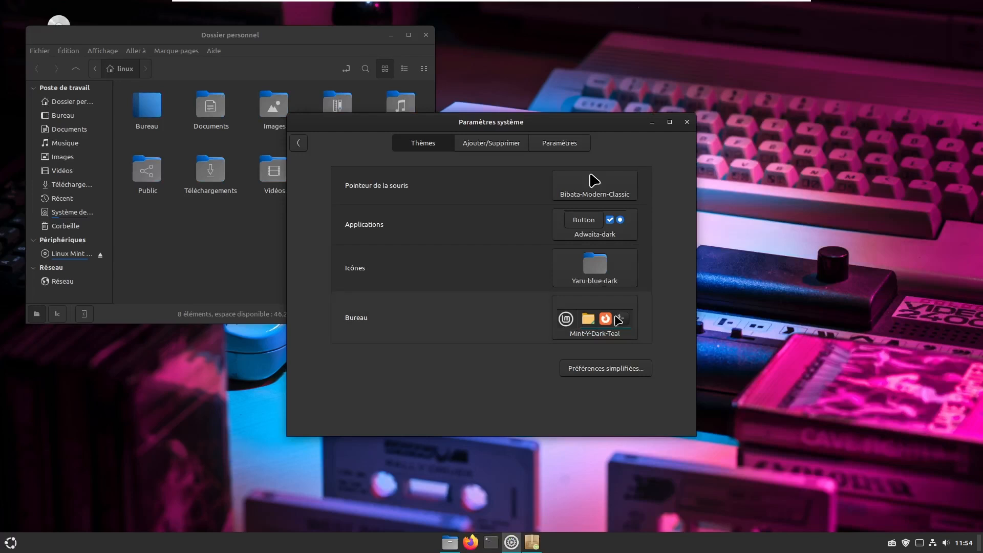
# - Set the desktop to Cinnamox-Kashmir-Blue and the pointer to Breeze_Snow, then close settings
pyautogui.click(619, 323)
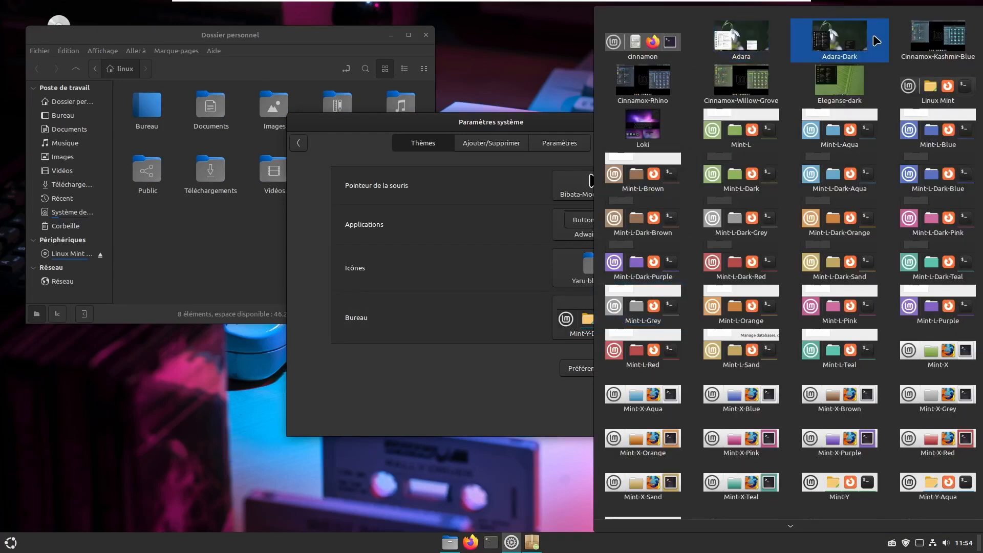
pyautogui.click(930, 35)
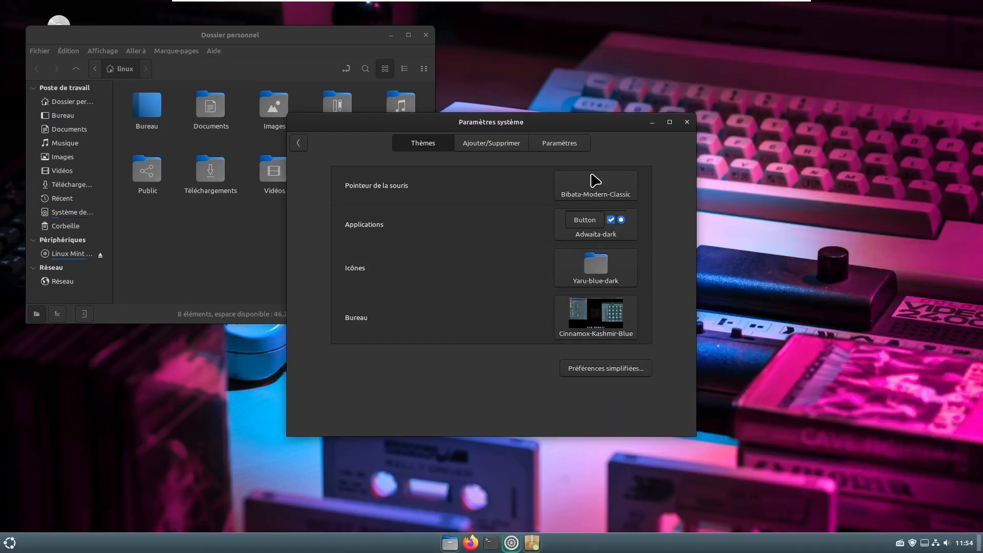
pyautogui.click(10, 543)
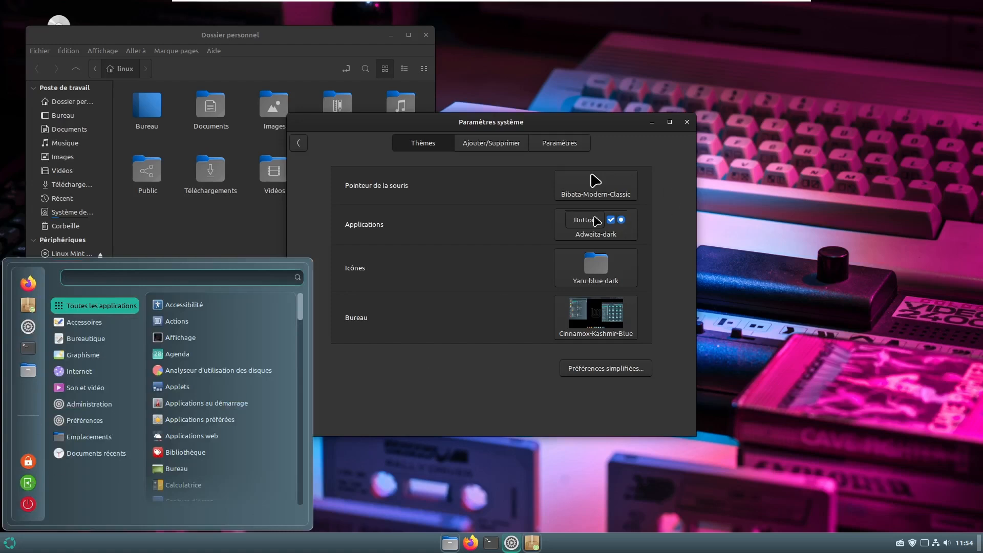
pyautogui.click(609, 186)
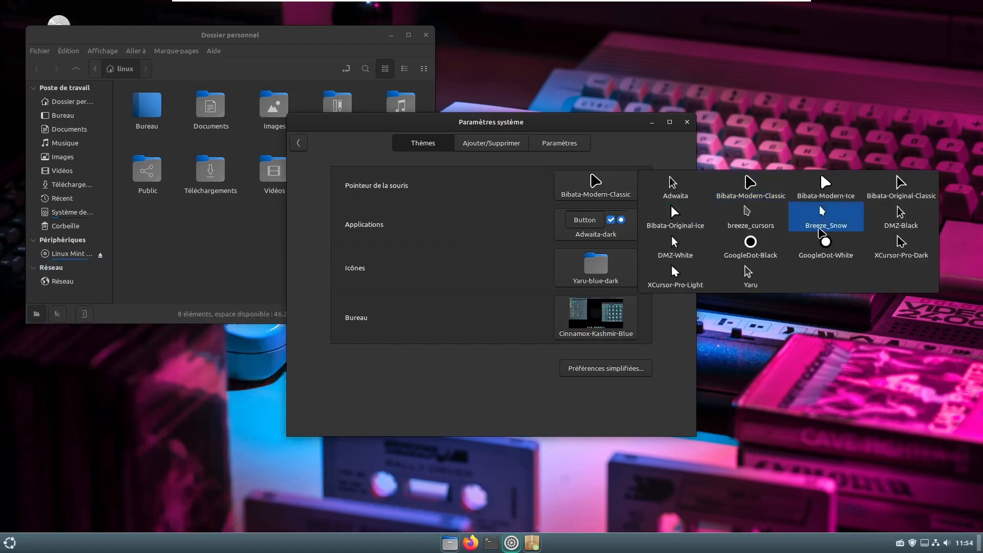
pyautogui.click(846, 215)
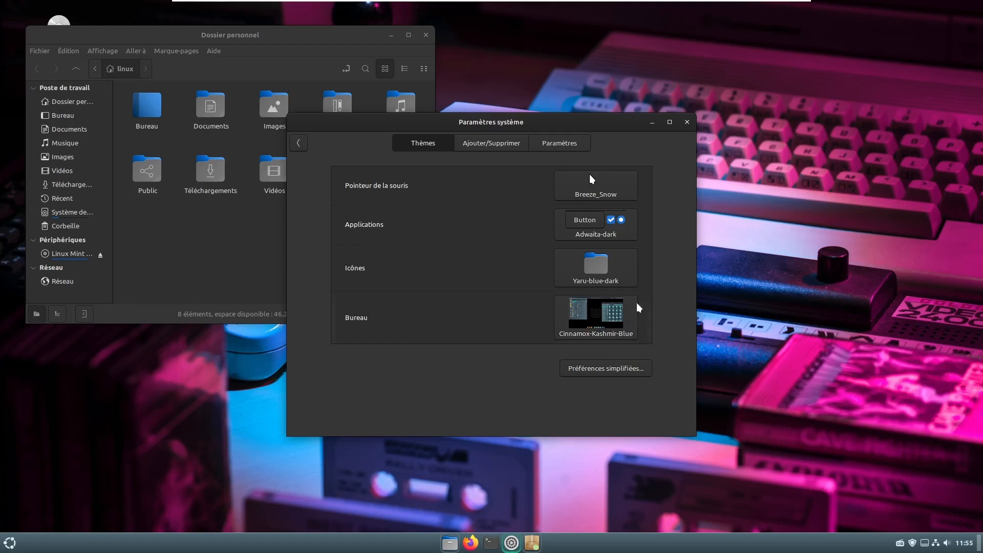
pyautogui.click(687, 122)
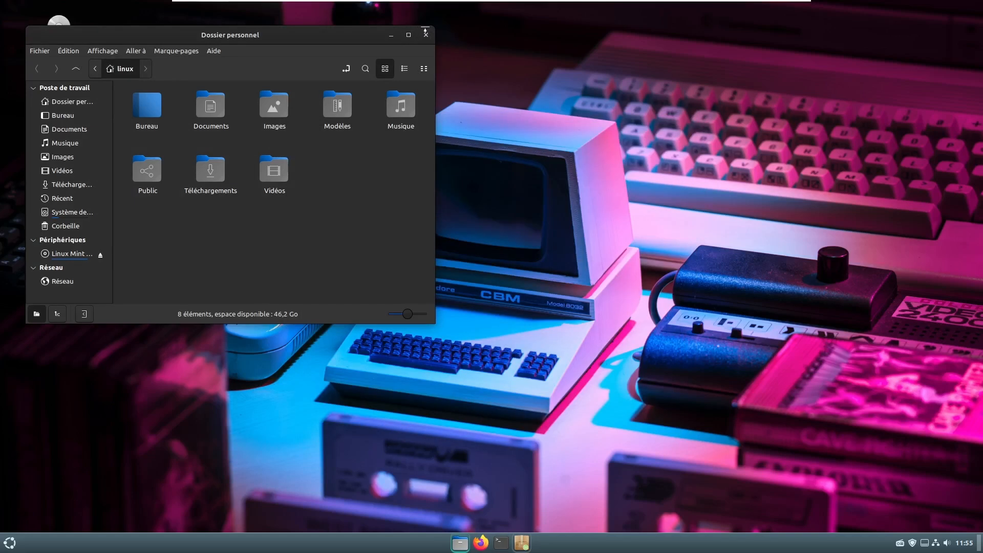
# - Close the home folder and browse the menu's Préférences and Son et vidéo categories
pyautogui.click(427, 34)
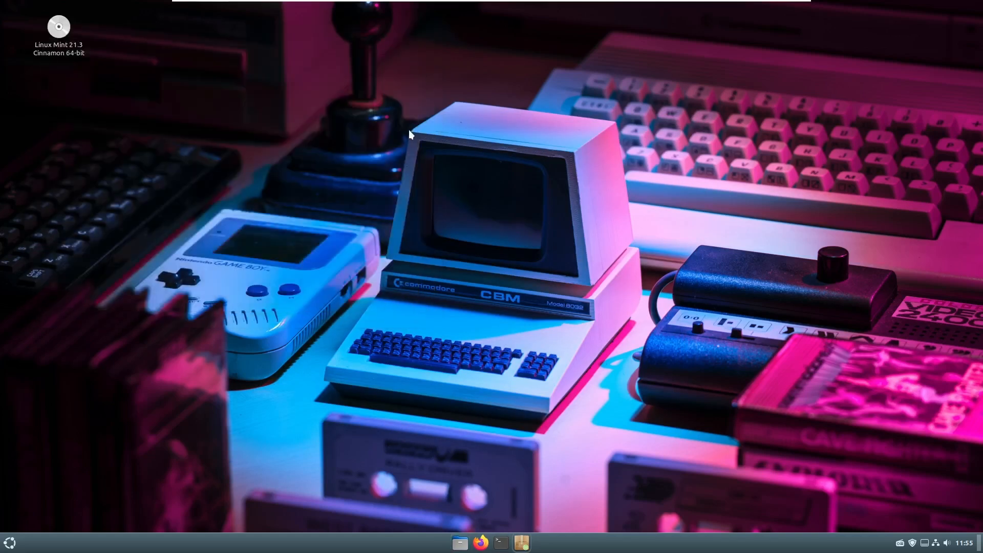
pyautogui.click(8, 543)
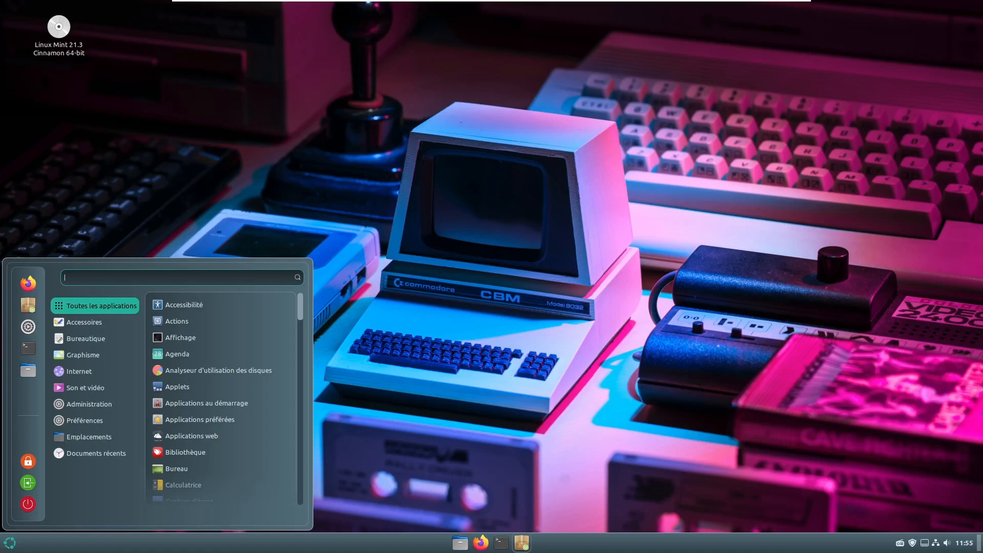
pyautogui.moveTo(108, 422)
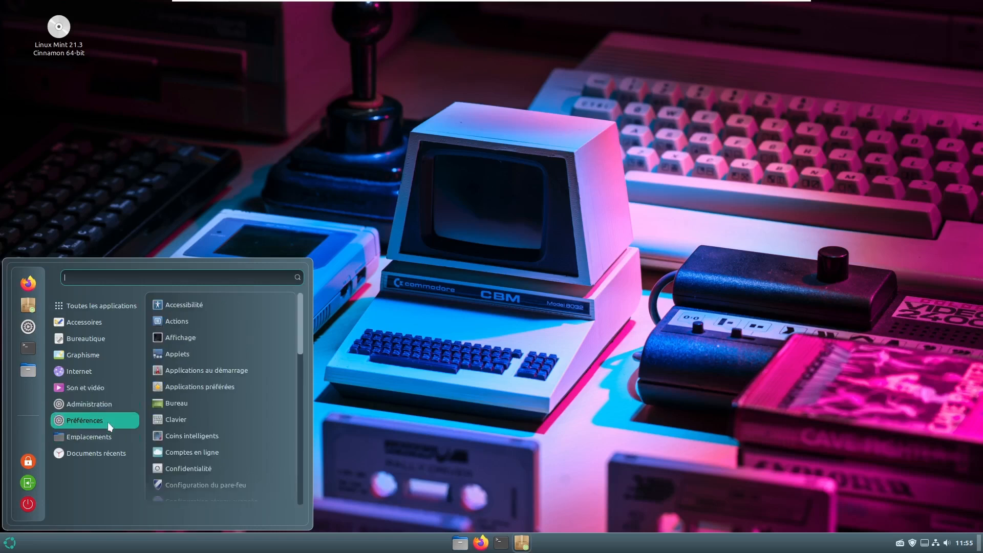
pyautogui.moveTo(90, 389)
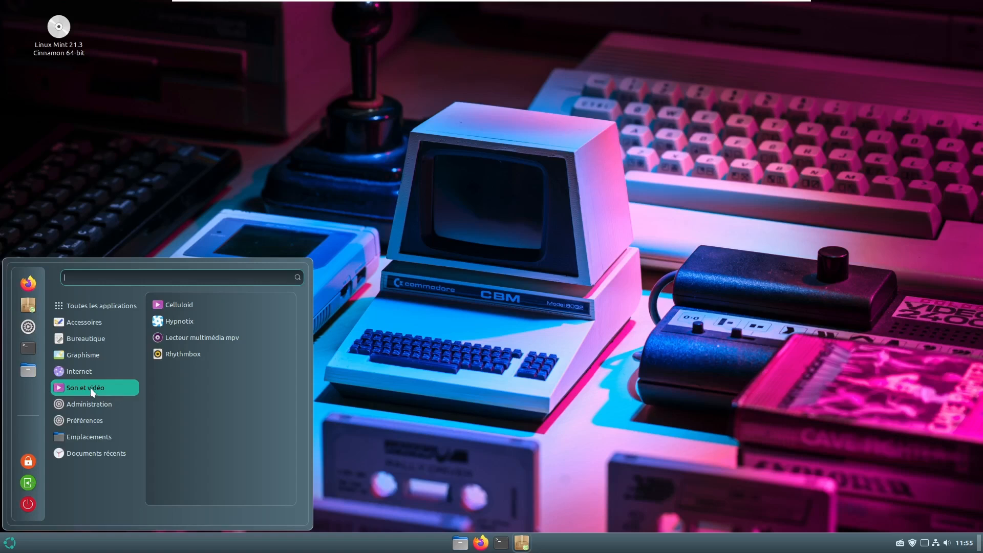
# - Scroll through the Accessoires apps, then show Bureautique with LibreOffice
pyautogui.moveTo(90, 314)
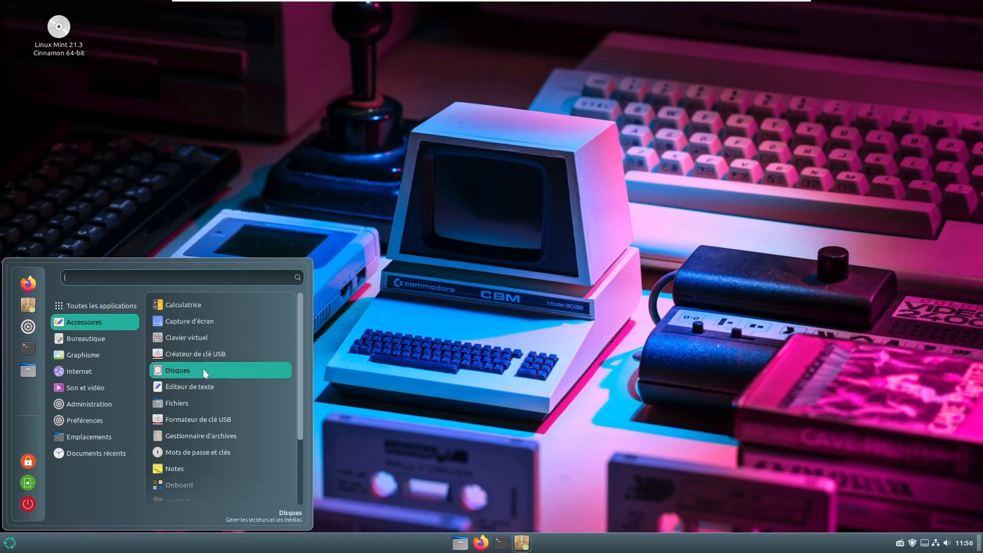
pyautogui.scroll(-1, 203, 369)
pyautogui.scroll(-1, 213, 392)
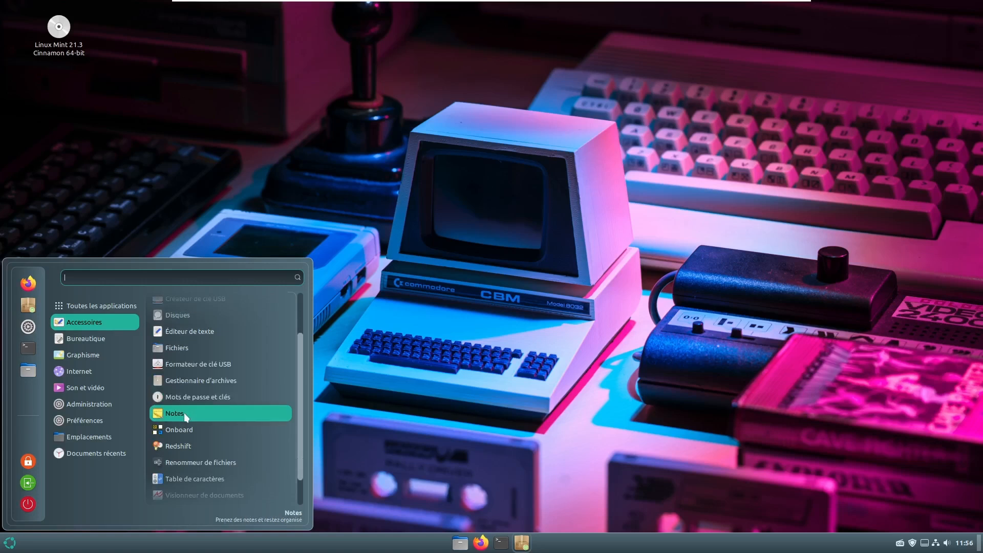
pyautogui.scroll(-1, 184, 413)
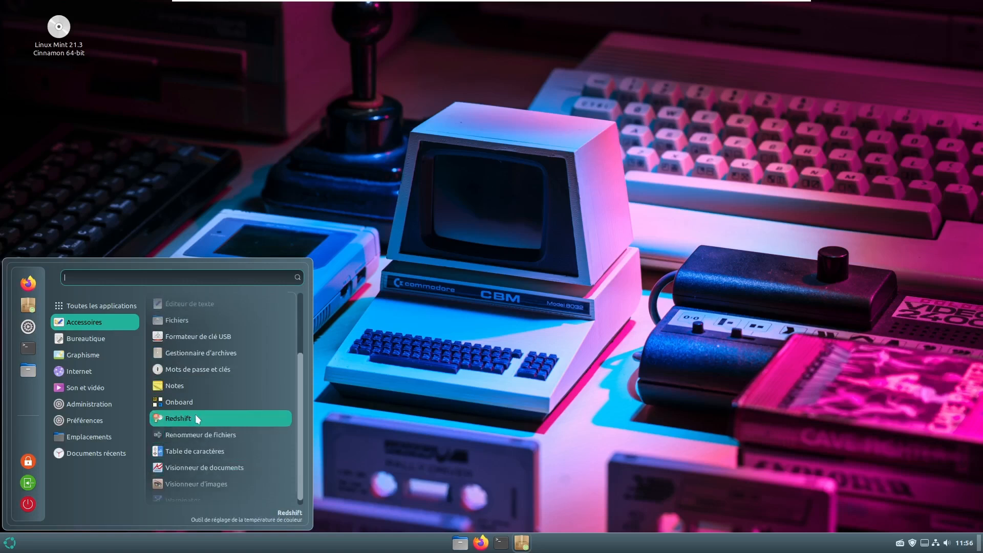
pyautogui.scroll(-1, 254, 443)
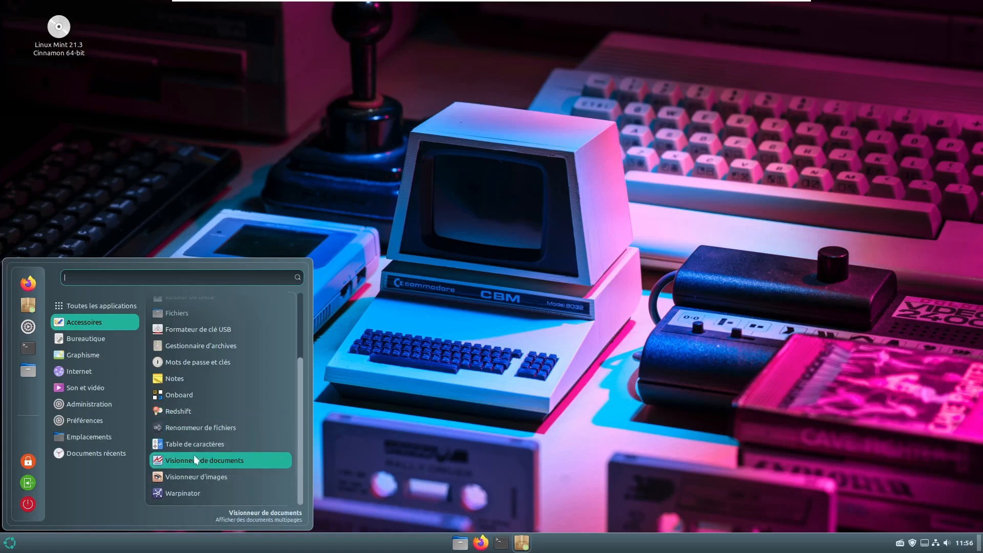
pyautogui.scroll(3, 217, 468)
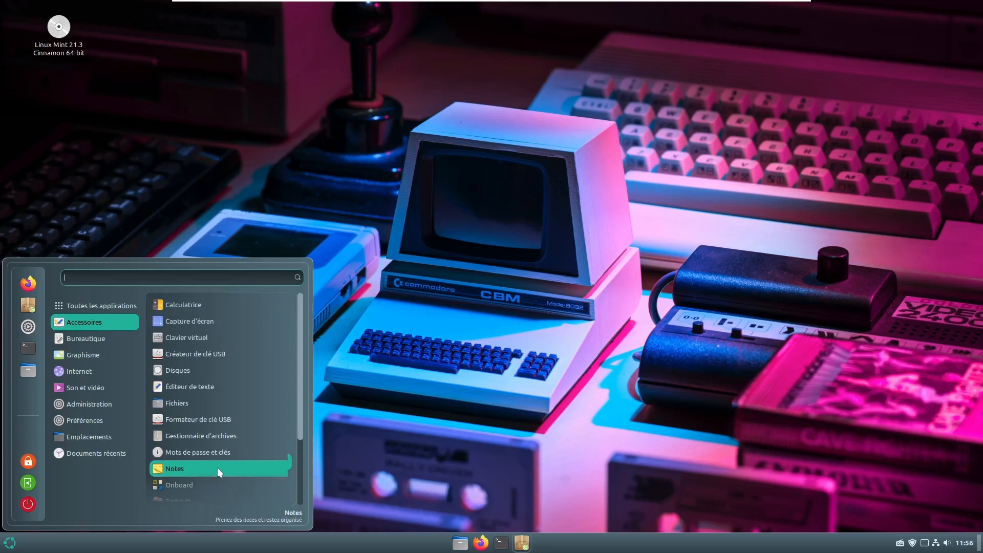
pyautogui.moveTo(95, 338)
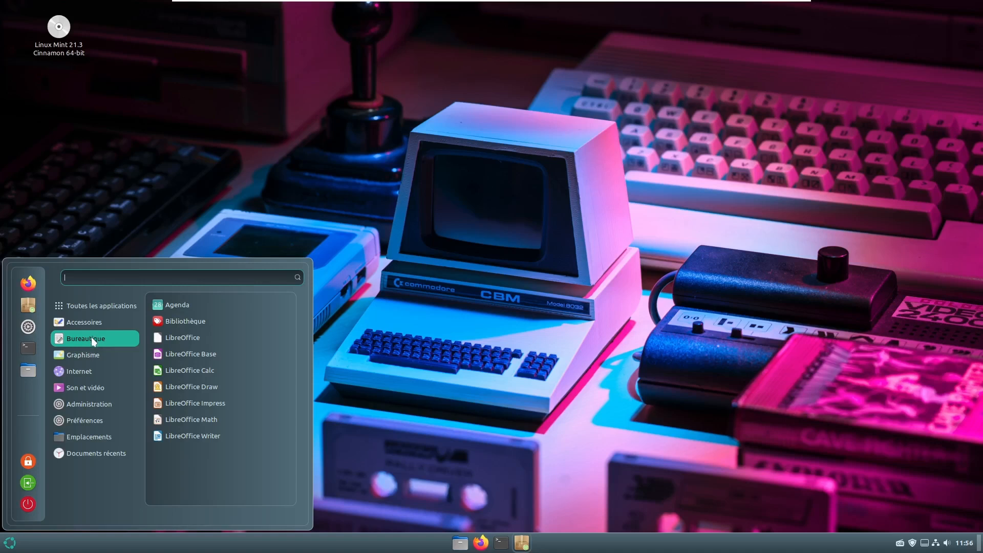
# - Show the Son et vidéo category listing Celluloid, Hypnotix, mpv and Rhythmbox
pyautogui.moveTo(97, 354)
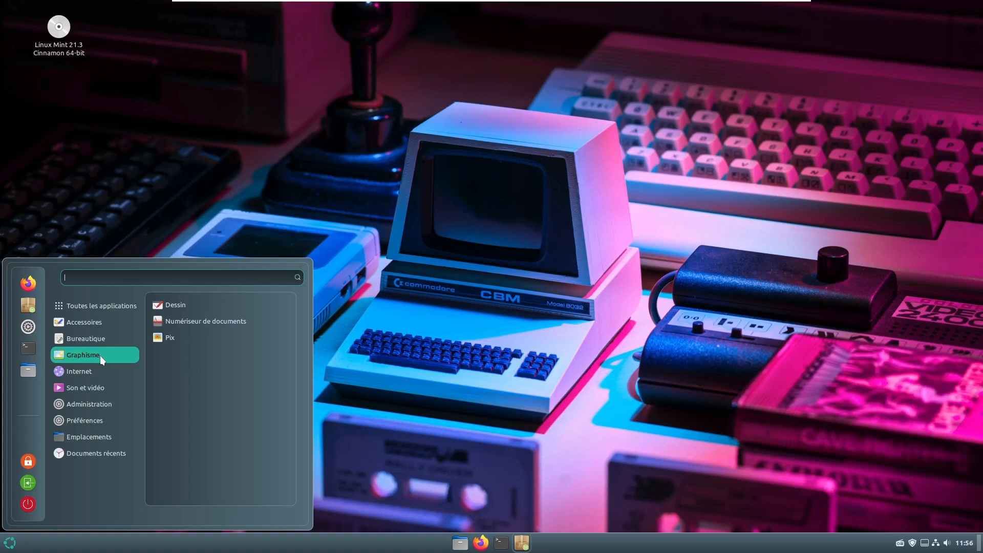
pyautogui.moveTo(74, 374)
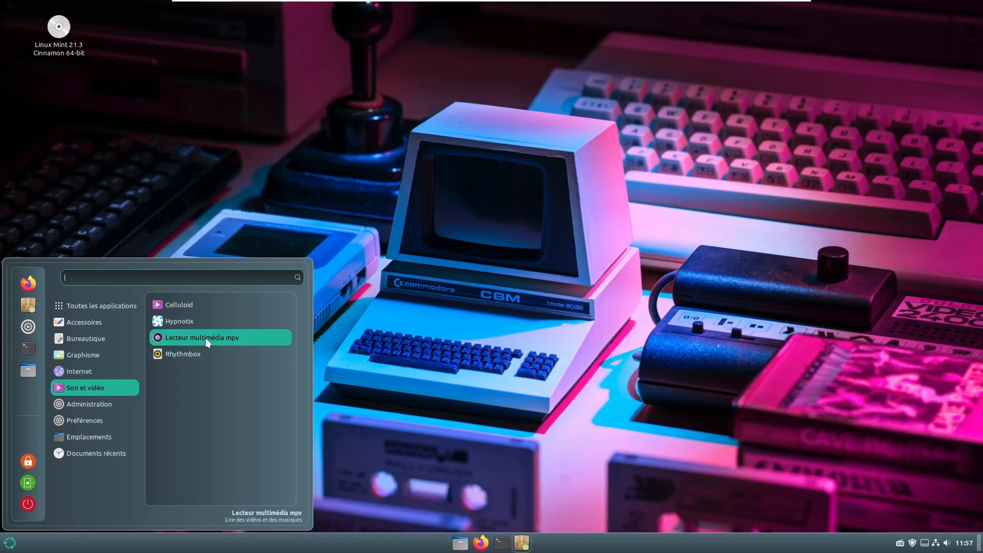
# - Launch Hypnotix, play NRJ 12 from the France (31) TV channels, then close it
pyautogui.click(184, 319)
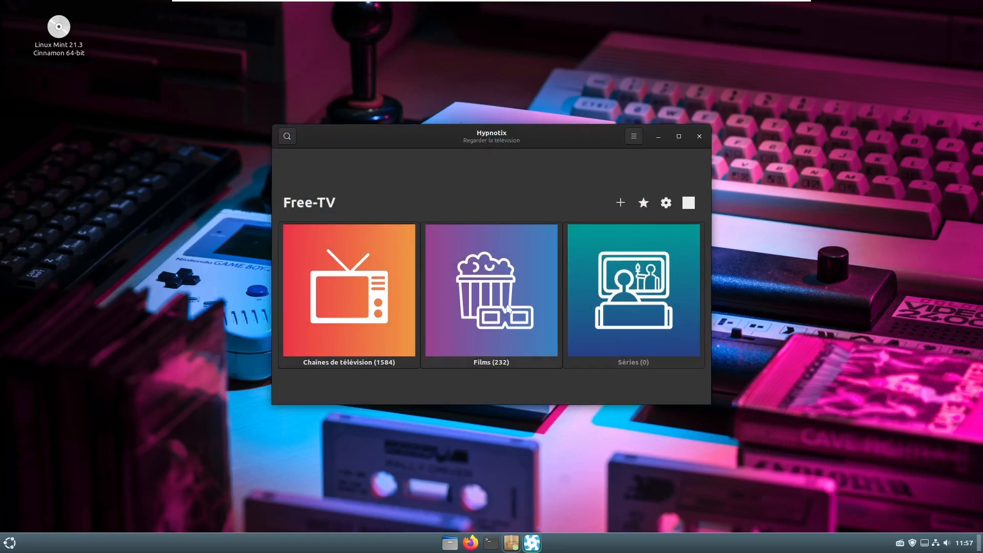
pyautogui.click(351, 320)
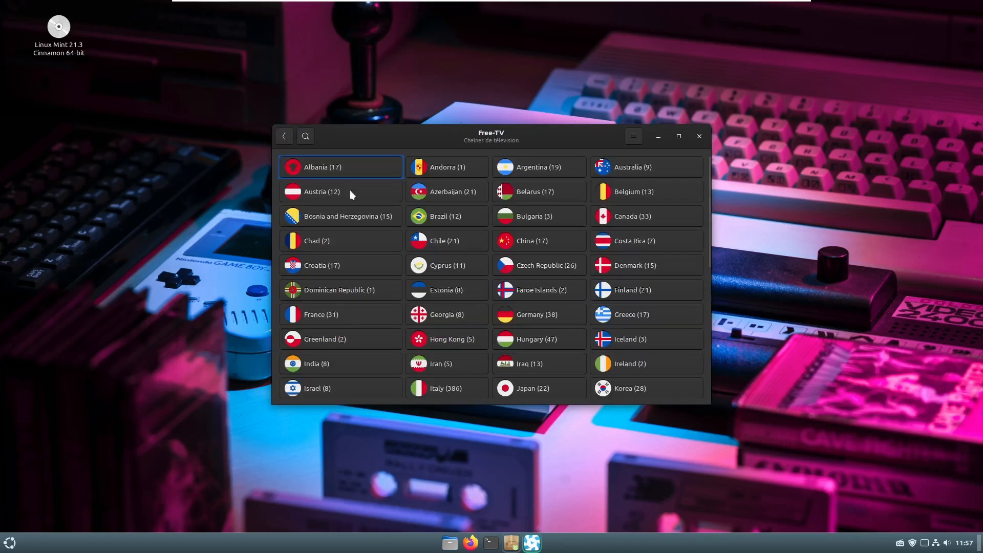
pyautogui.scroll(-10, 570, 352)
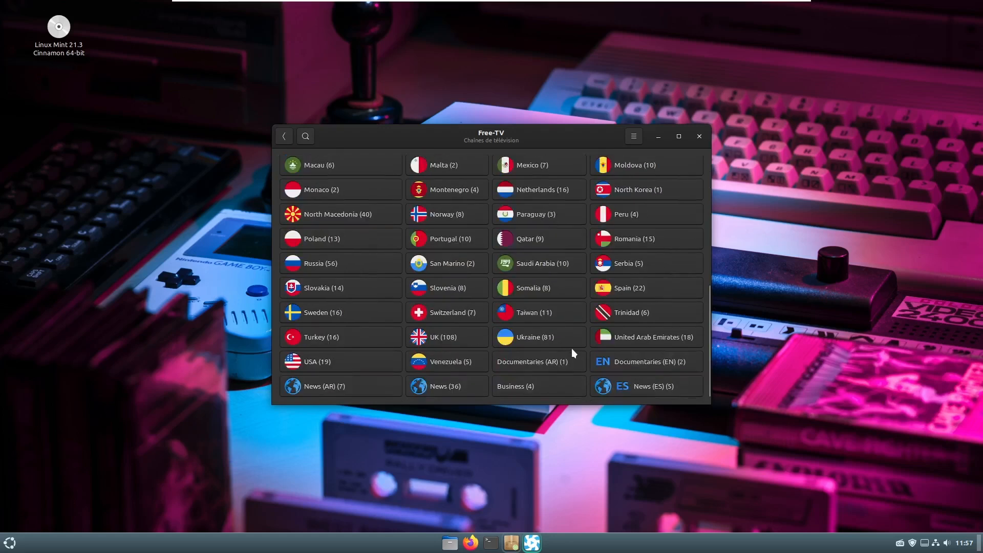
pyautogui.scroll(5, 561, 380)
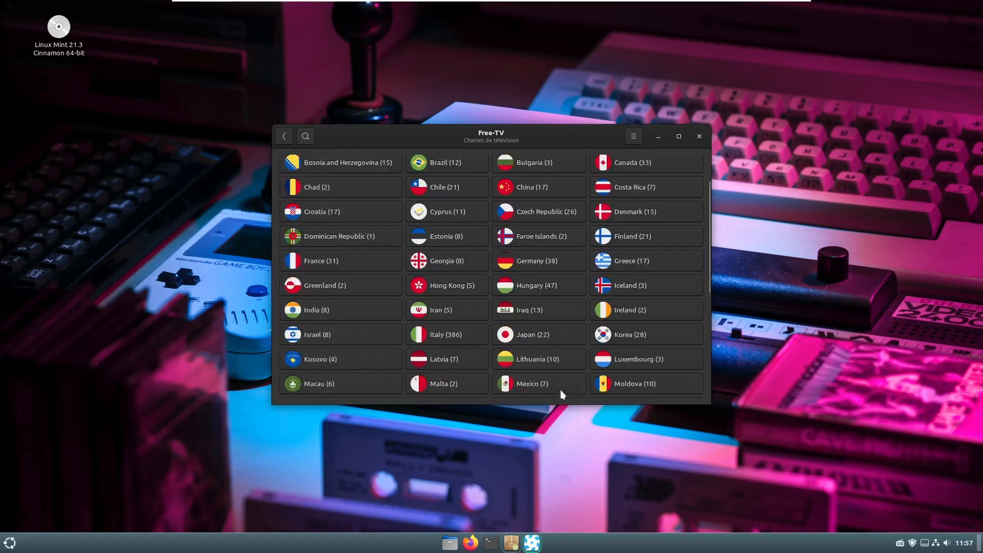
pyautogui.click(315, 293)
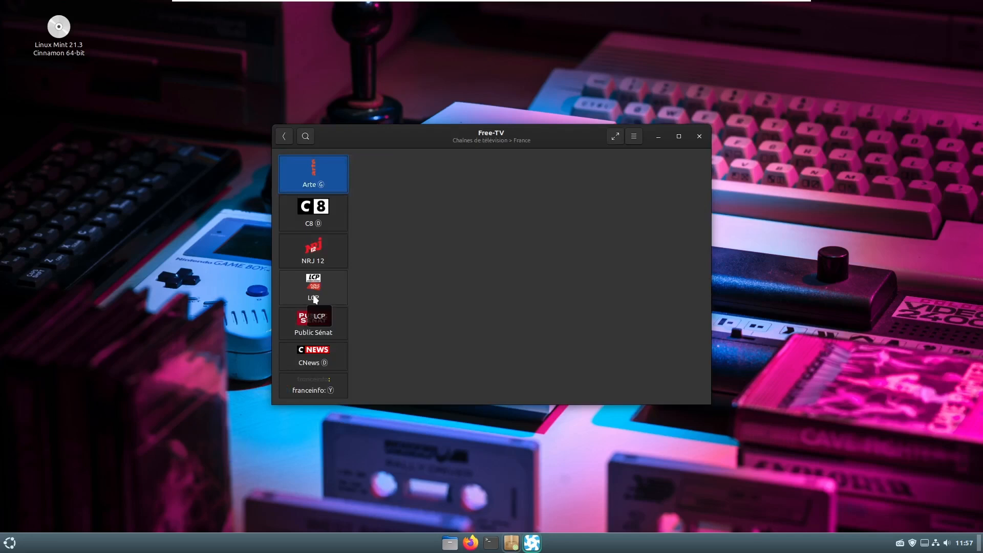
pyautogui.scroll(-1, 313, 256)
pyautogui.click(315, 220)
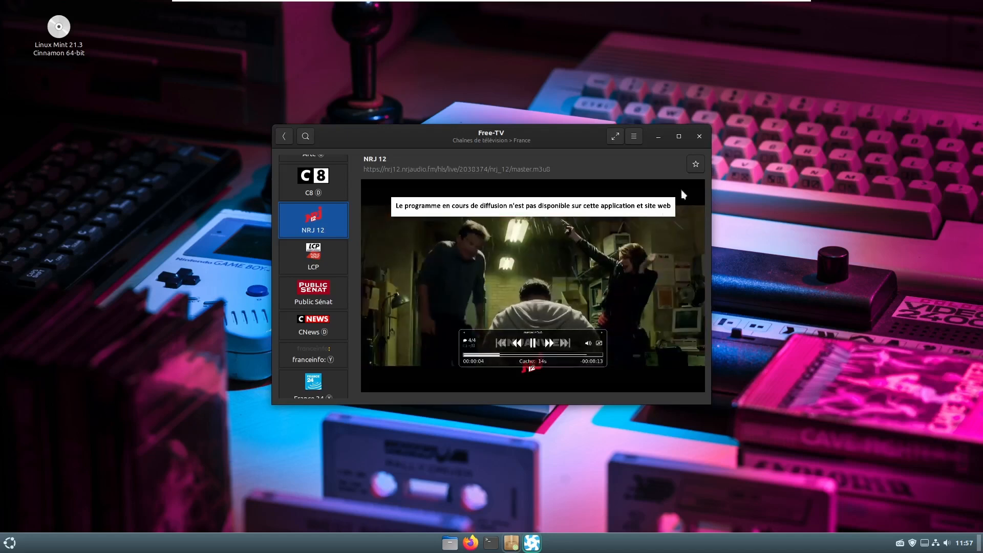
pyautogui.click(699, 136)
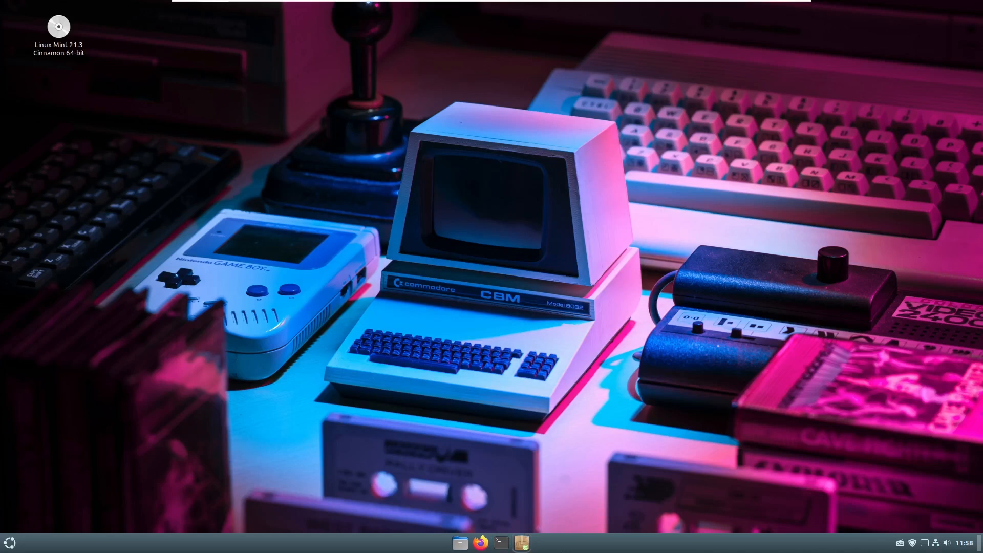
# - Show the menu's Administration tools, scrolled down to Terminal and Timeshift
pyautogui.click(10, 543)
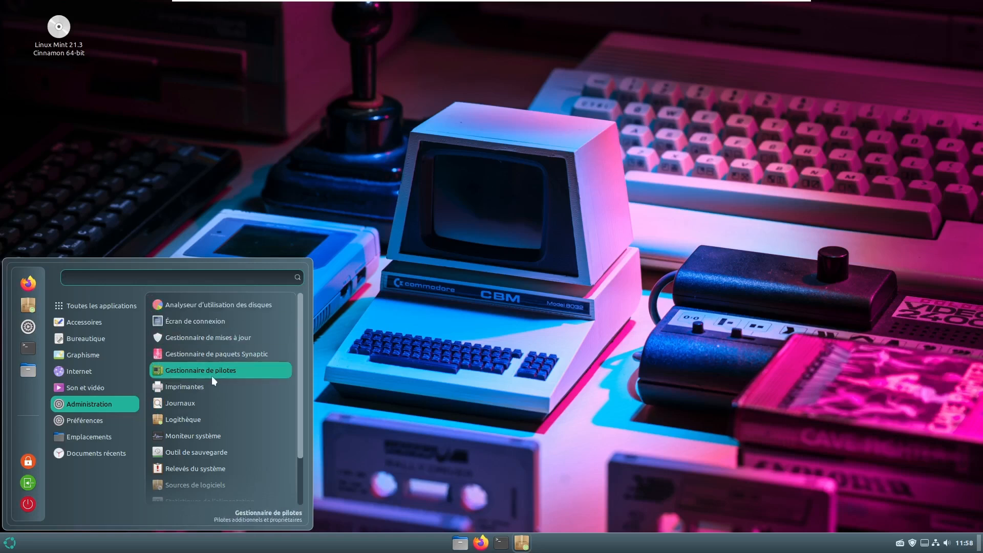
pyautogui.scroll(-2, 212, 380)
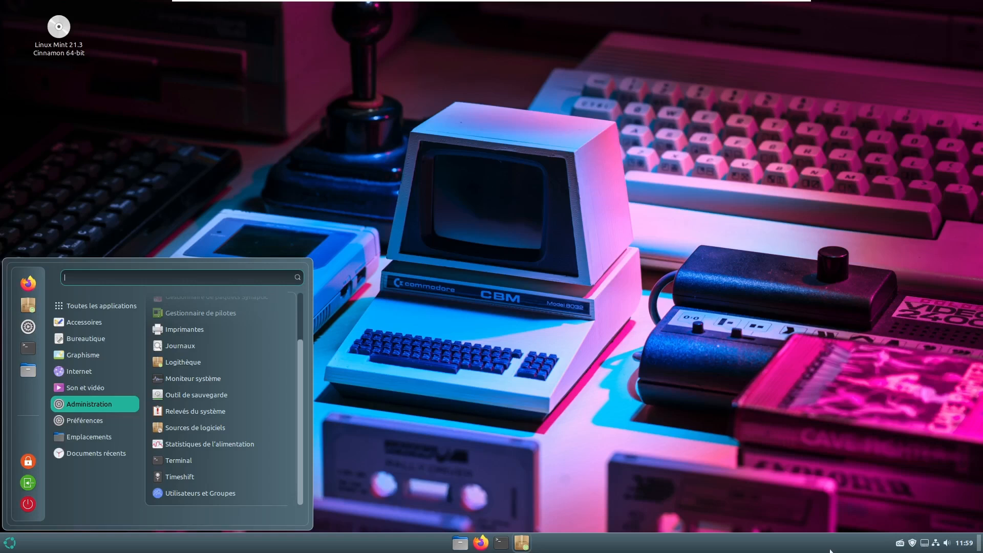
# - Play the Hit West station from the Radio++ applet, then pause it
pyautogui.click(901, 547)
pyautogui.click(901, 547)
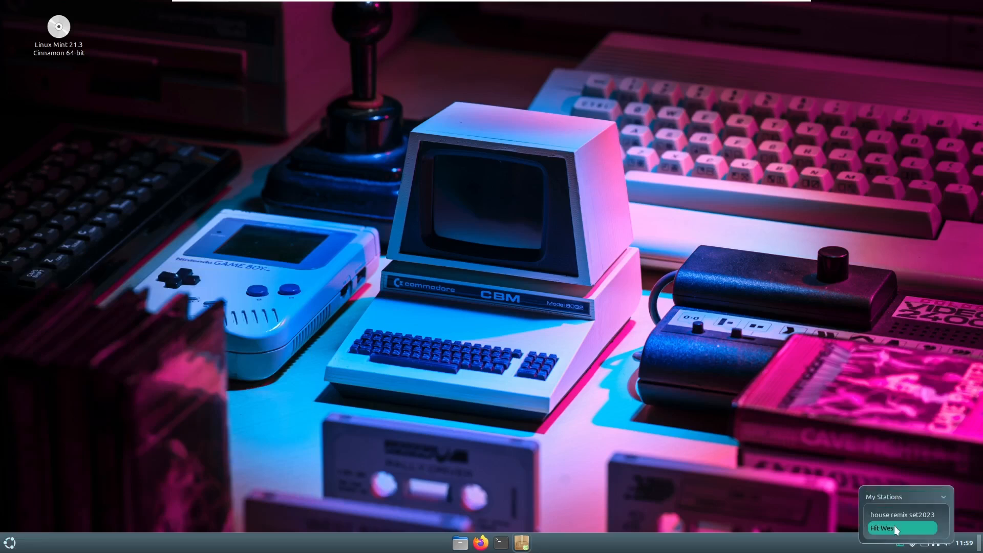
pyautogui.click(895, 529)
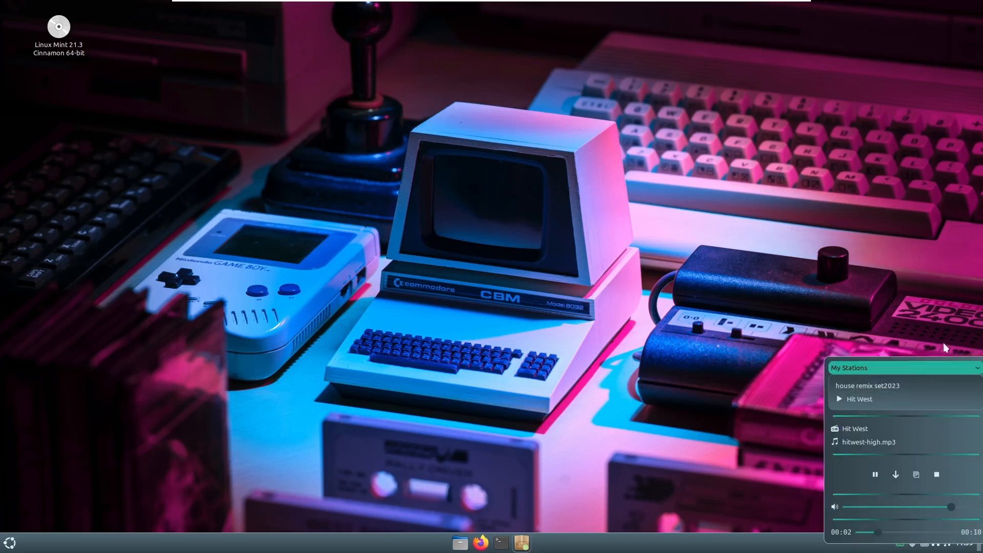
pyautogui.click(978, 369)
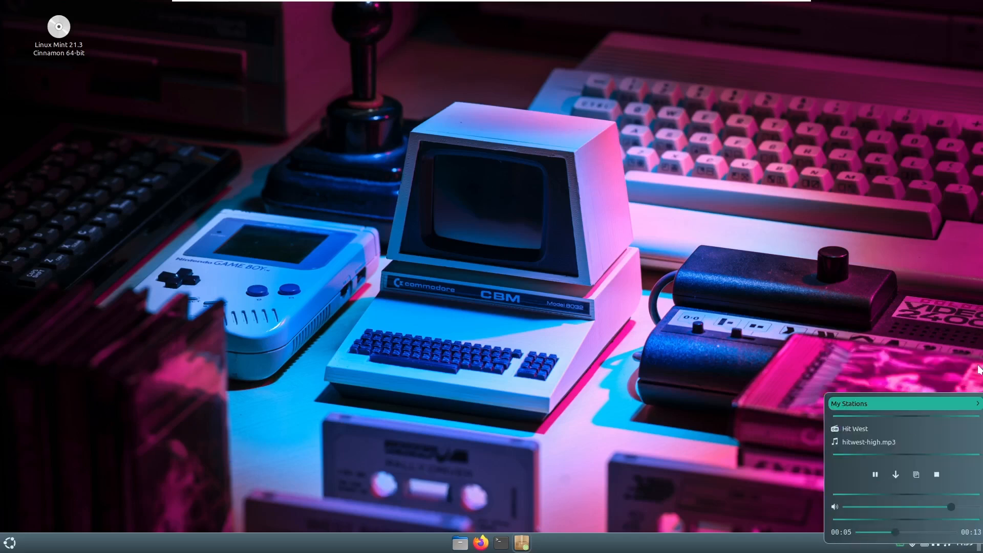
pyautogui.click(875, 474)
# - Open the Radio++ applet's configuration window
pyautogui.click(976, 404)
pyautogui.rightClick(901, 544)
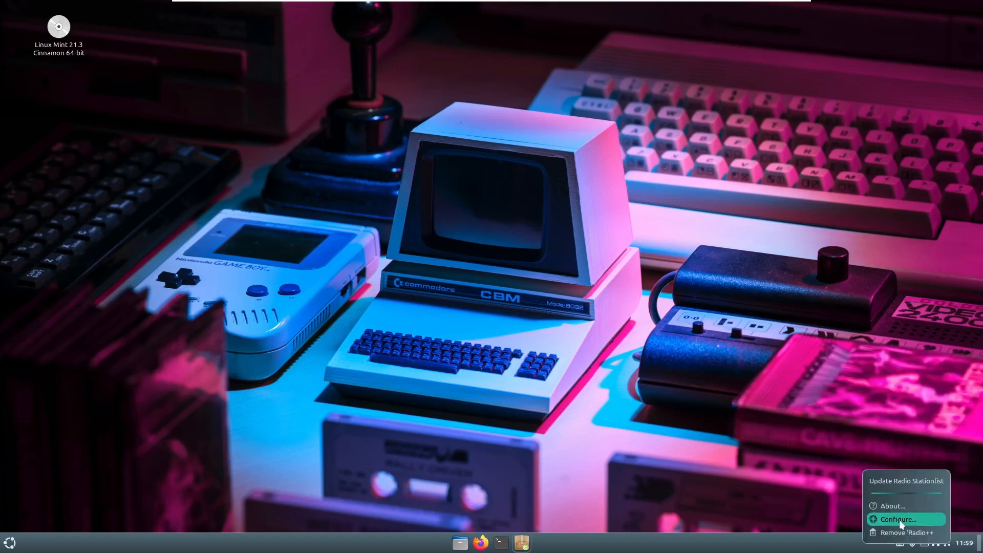
pyautogui.click(899, 519)
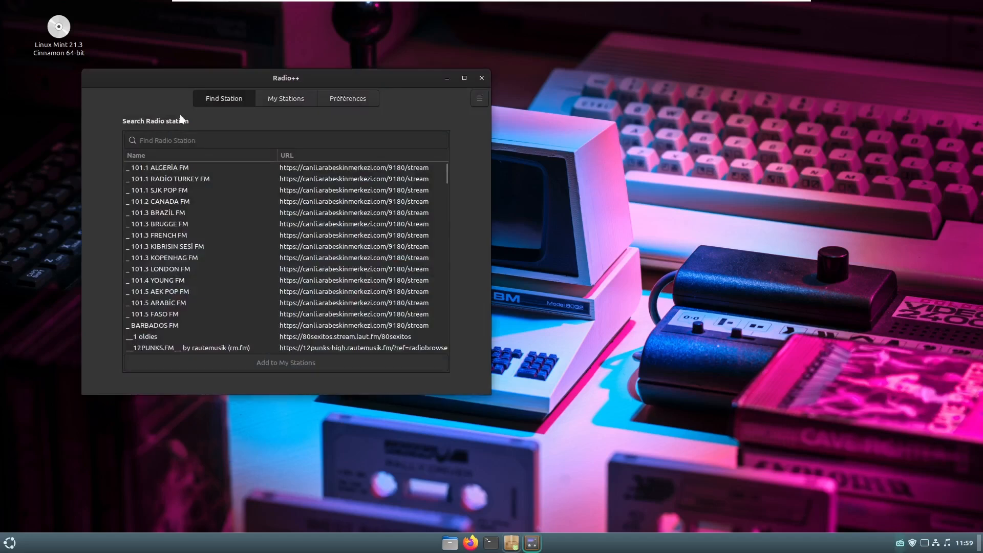
# - Search for 'nrj' and add the nrj station to My Stations
pyautogui.click(281, 97)
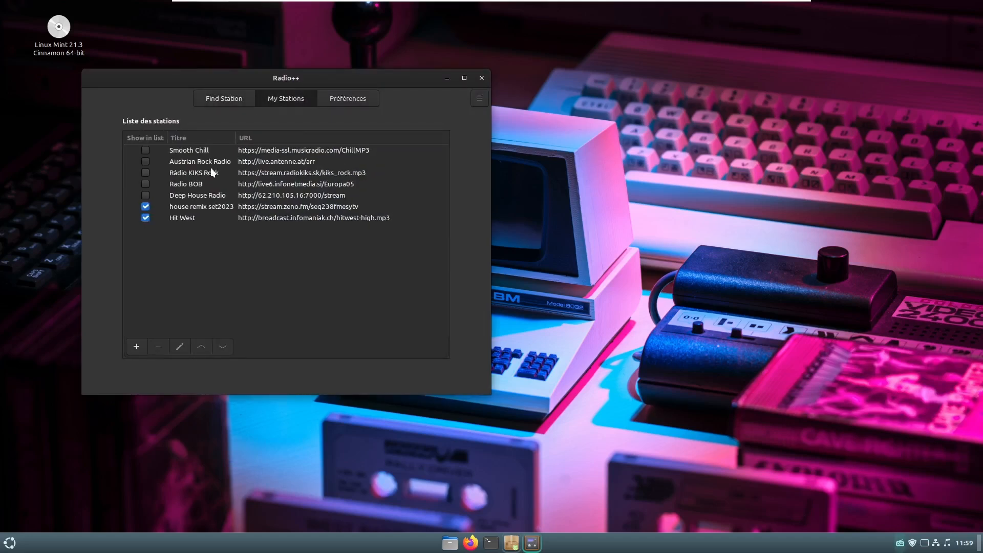
pyautogui.click(223, 99)
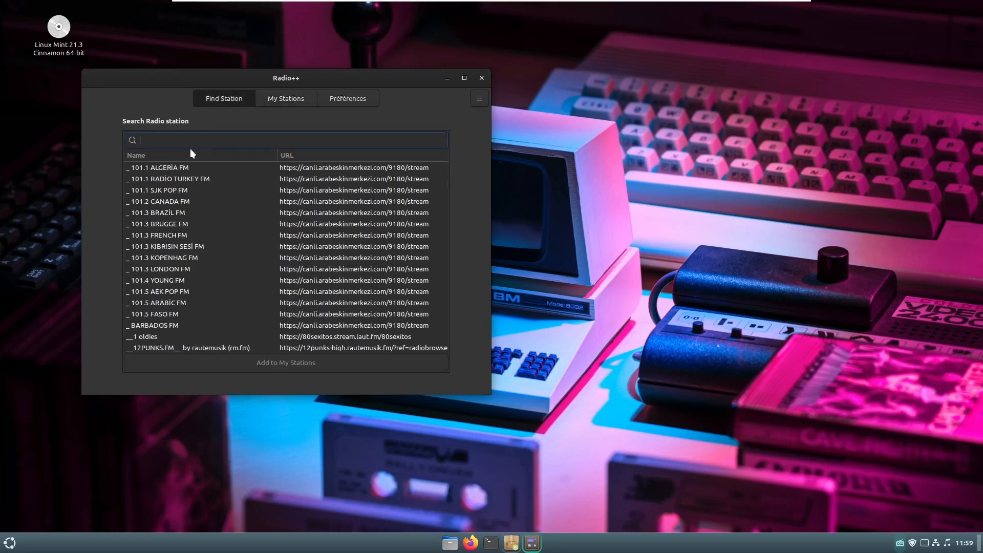
pyautogui.write('nrj')
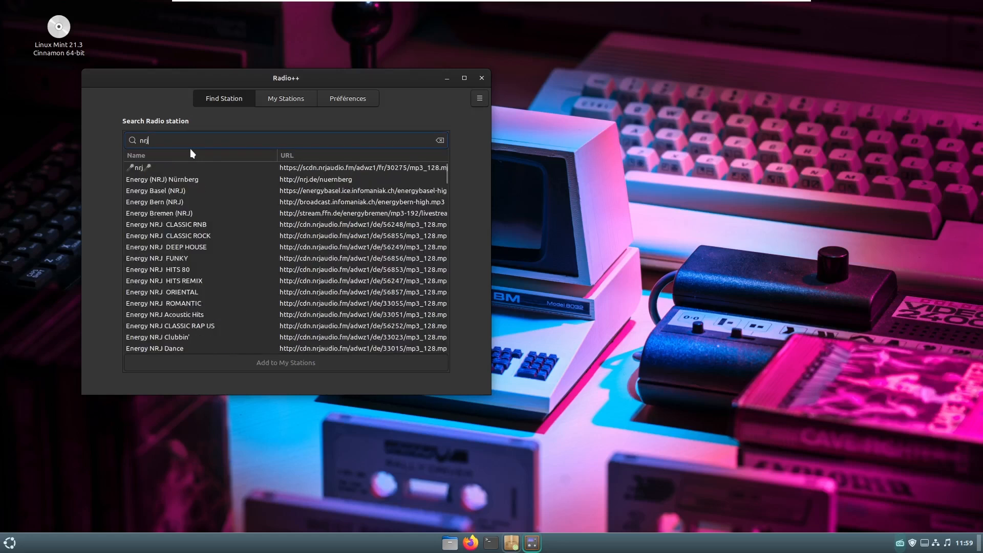
pyautogui.click(143, 166)
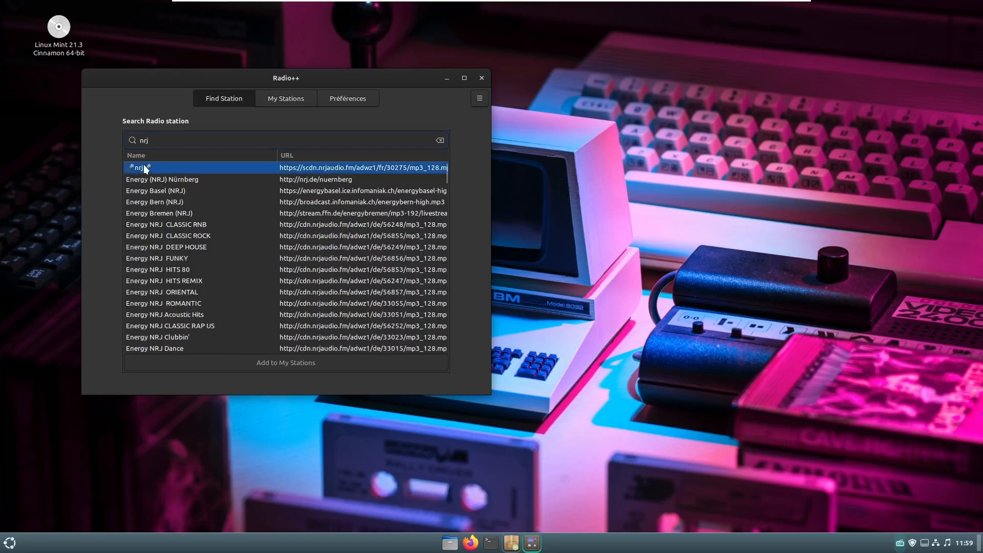
pyautogui.click(293, 363)
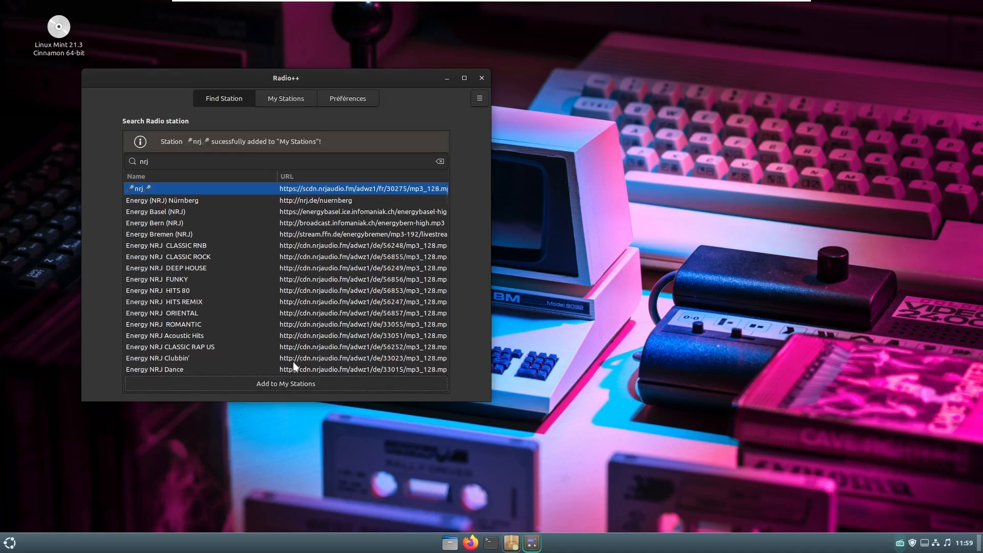
pyautogui.click(278, 99)
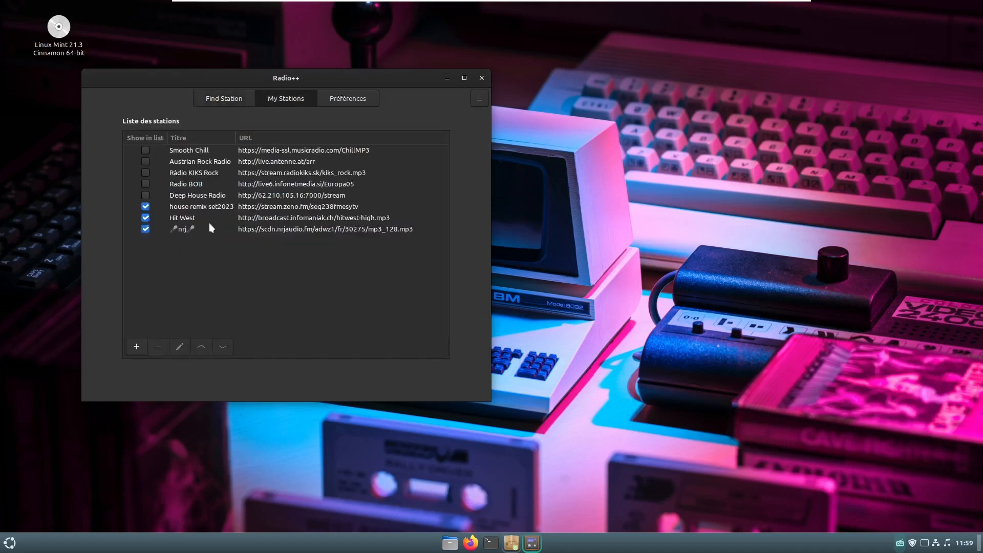
# - Check My Stations in the panel applet shows three stations, then close Radio++
pyautogui.click(899, 544)
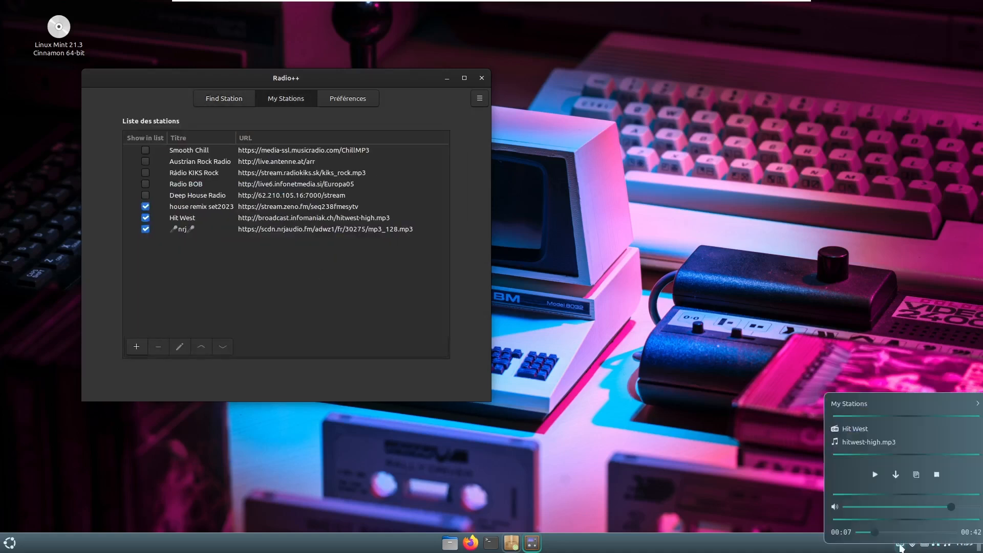
pyautogui.click(900, 545)
pyautogui.click(899, 545)
pyautogui.click(899, 546)
pyautogui.click(975, 405)
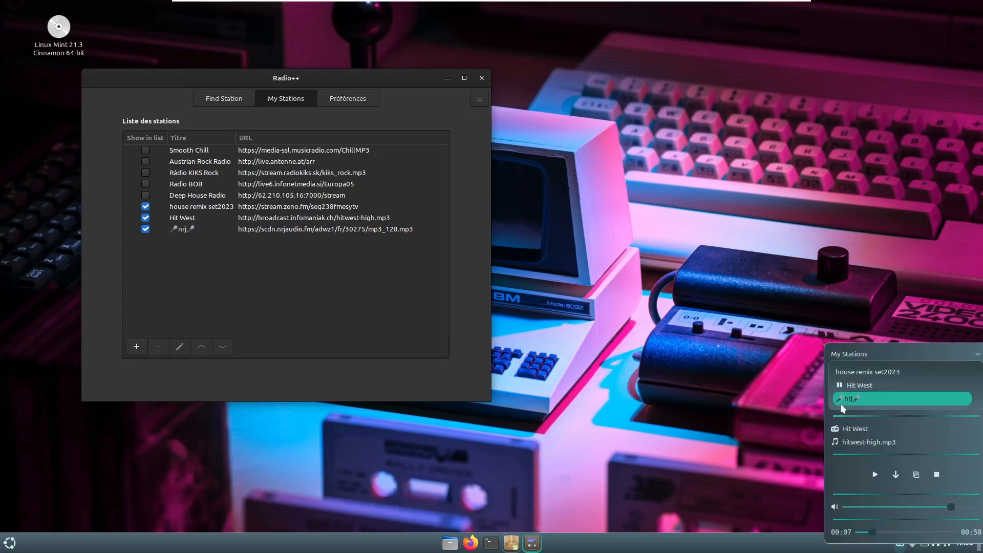
pyautogui.click(482, 79)
# - Open Applets settings from the panel and browse the Télécharger catalogue sorted by popularity
pyautogui.rightClick(829, 544)
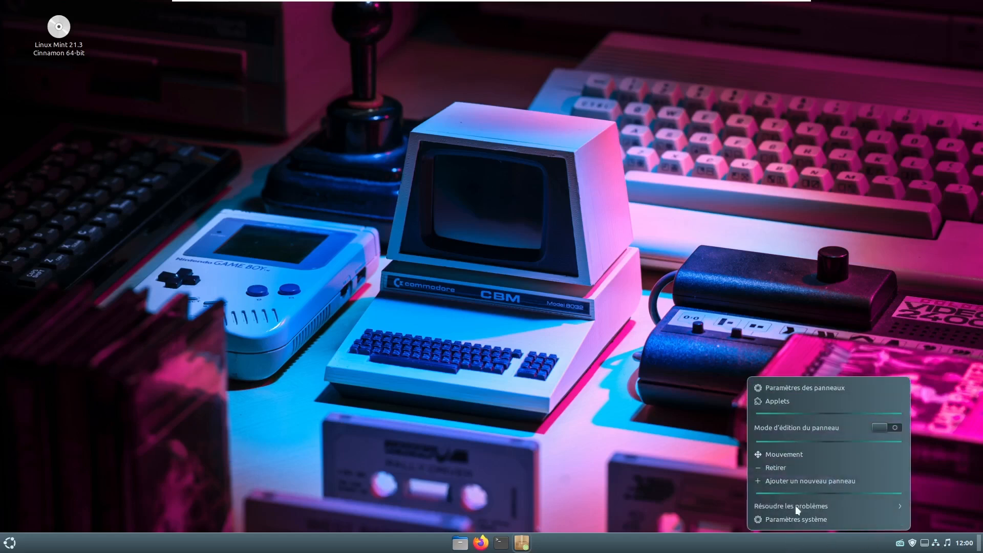
pyautogui.click(776, 403)
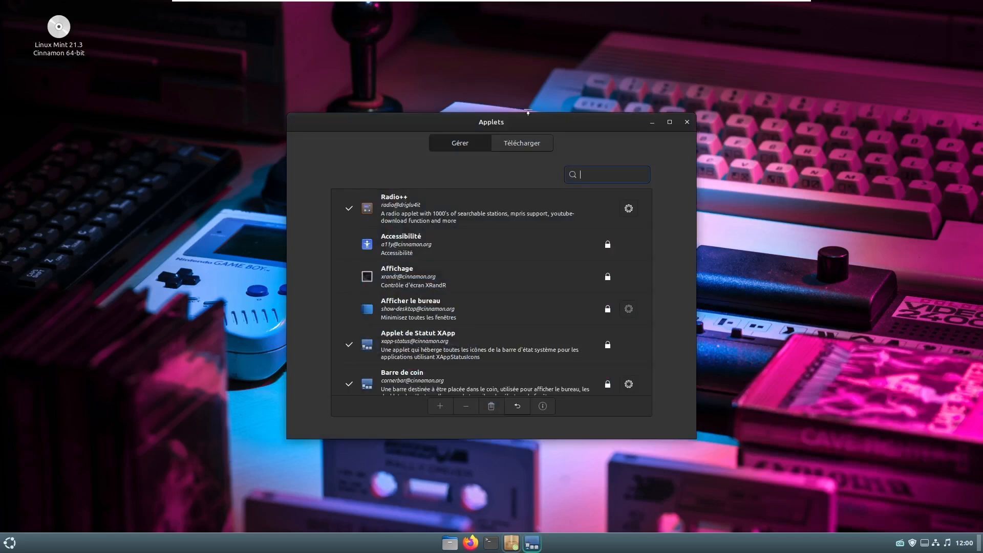
pyautogui.scroll(-5, 509, 274)
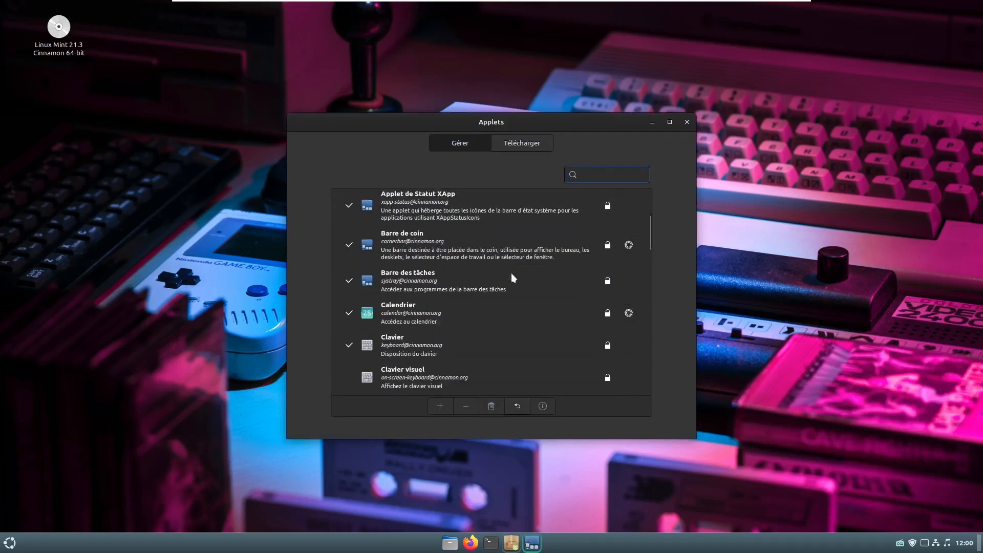
pyautogui.click(521, 144)
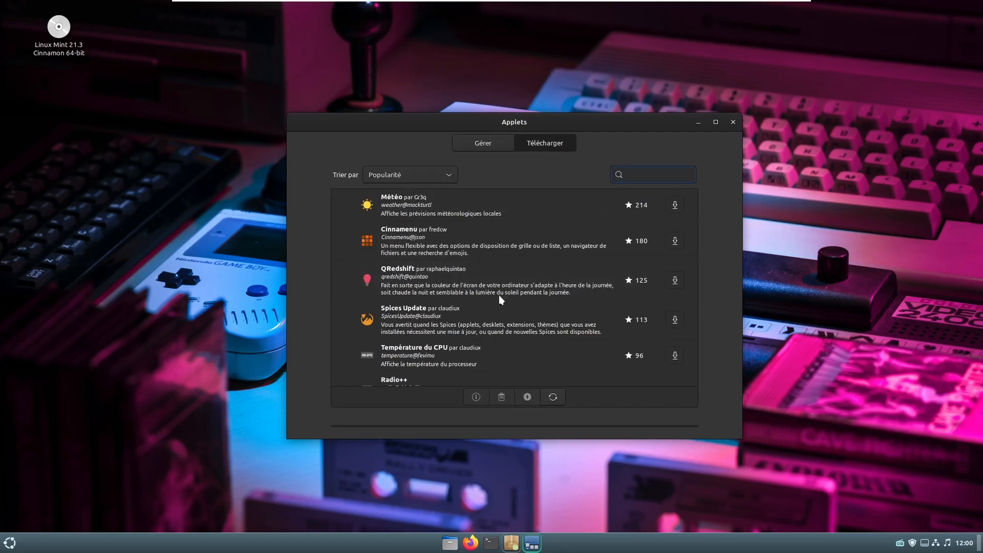
pyautogui.scroll(-1, 498, 295)
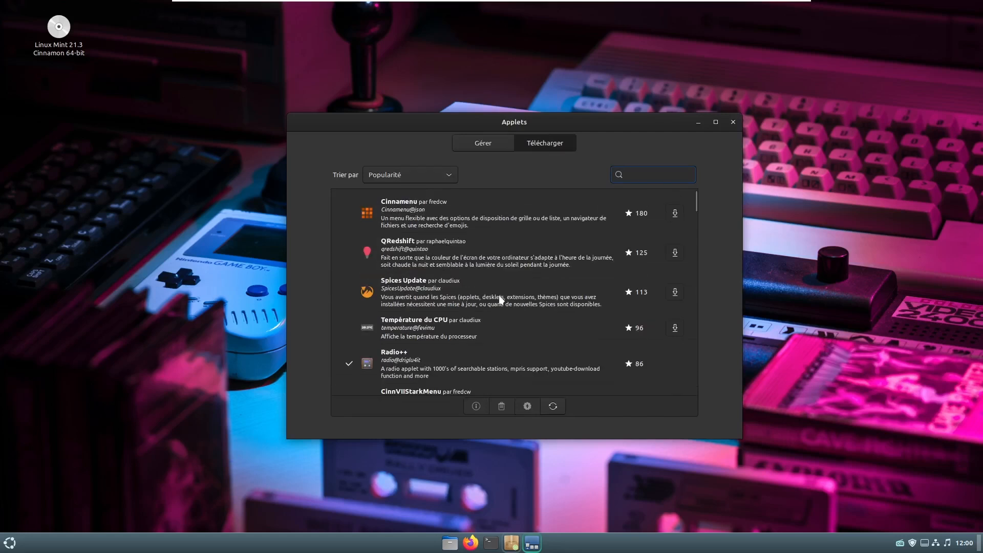
pyautogui.scroll(-2, 499, 294)
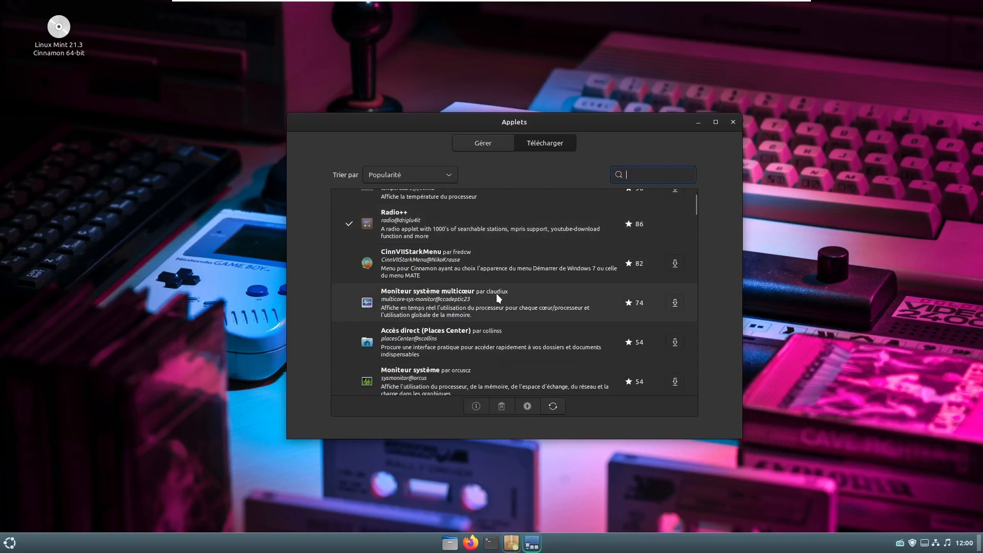
pyautogui.scroll(-1, 496, 294)
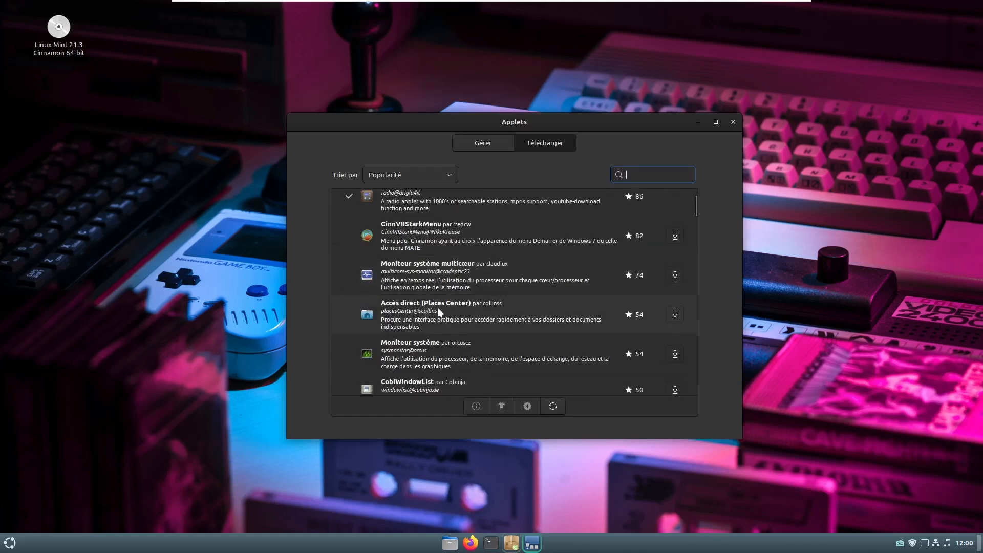
pyautogui.scroll(-3, 444, 346)
# - Browse the Télécharger list of downloadable applets, then close the Applets window
pyautogui.scroll(-3, 445, 350)
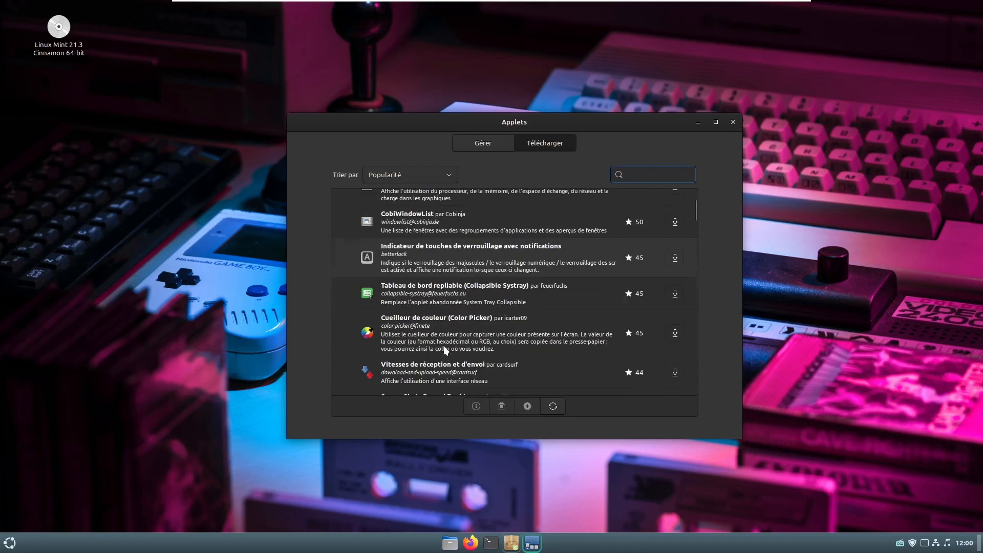
pyautogui.scroll(-7, 445, 350)
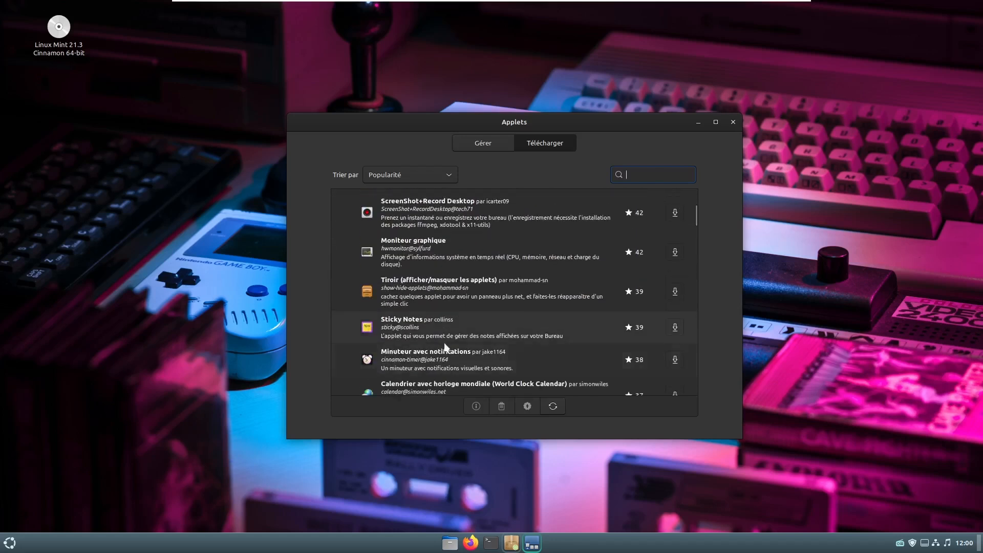
pyautogui.scroll(-10, 463, 214)
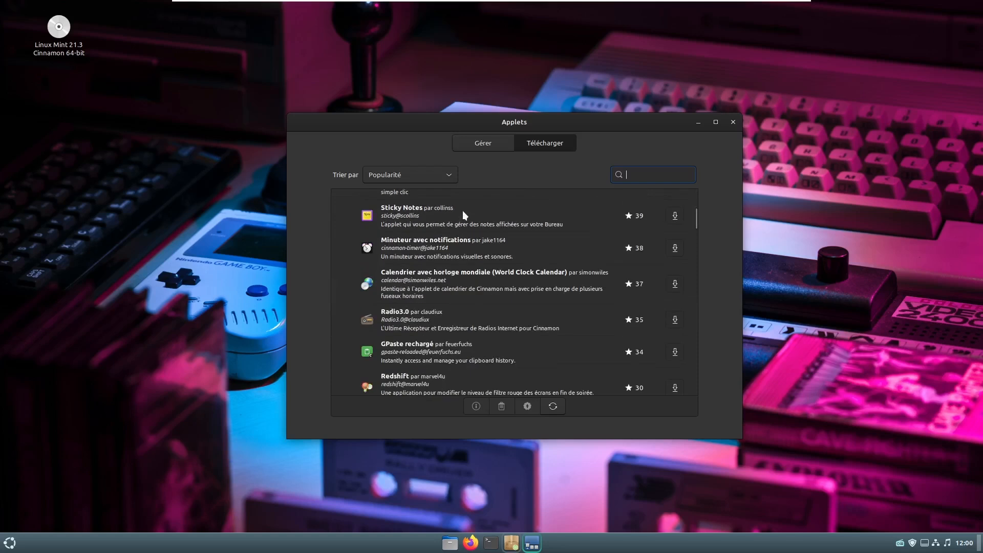
pyautogui.scroll(-12, 462, 210)
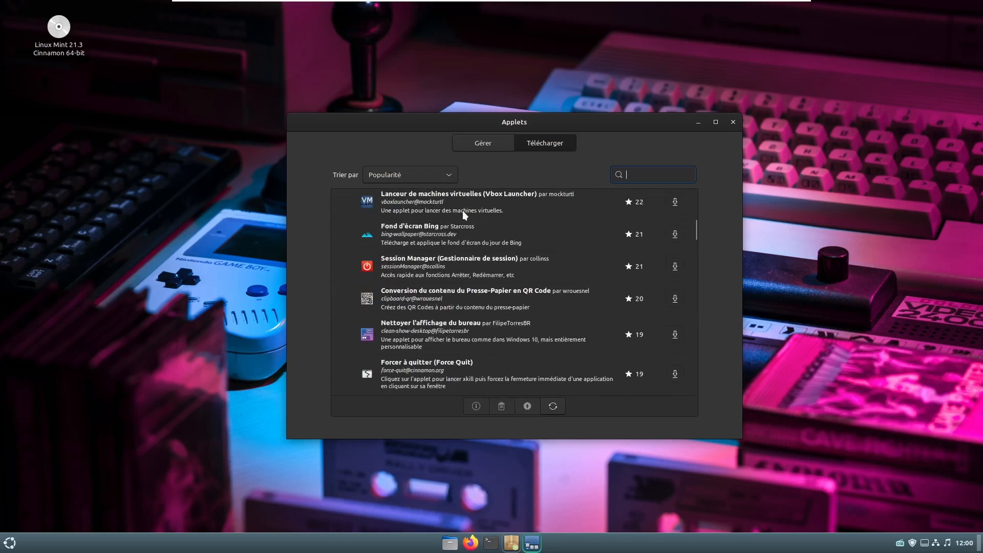
pyautogui.scroll(1, 460, 242)
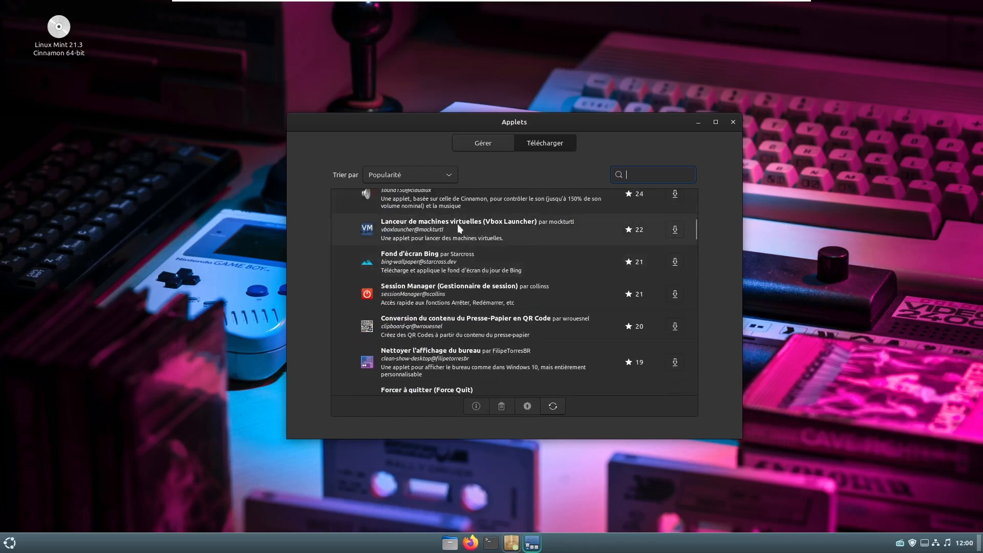
pyautogui.scroll(-5, 485, 227)
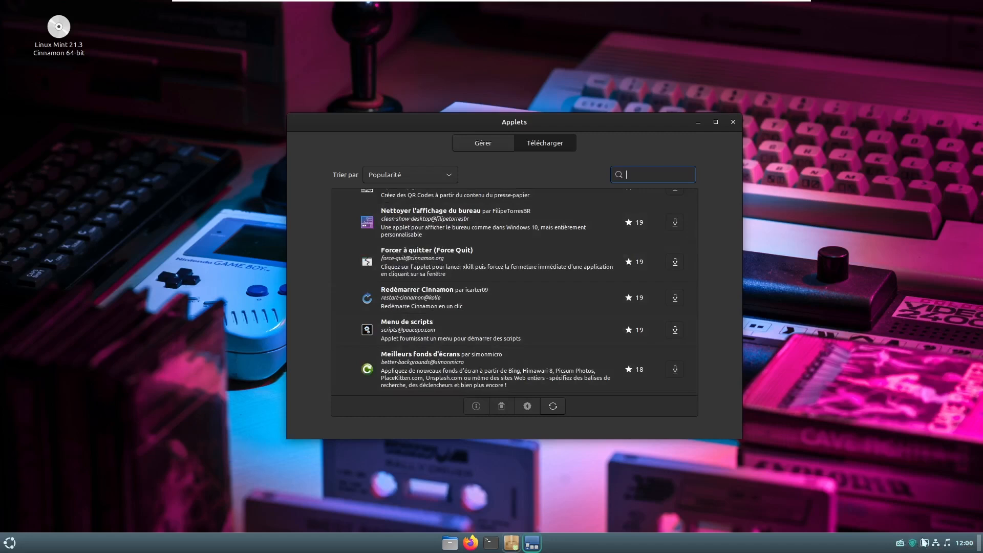
pyautogui.moveTo(910, 545)
pyautogui.scroll(-10, 493, 302)
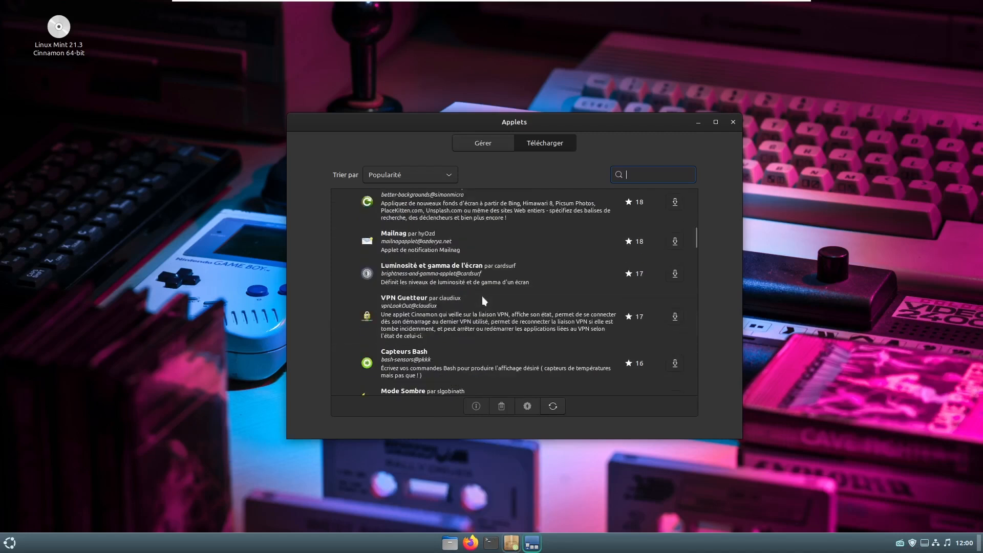
pyautogui.scroll(-2, 481, 296)
pyautogui.scroll(14, 481, 297)
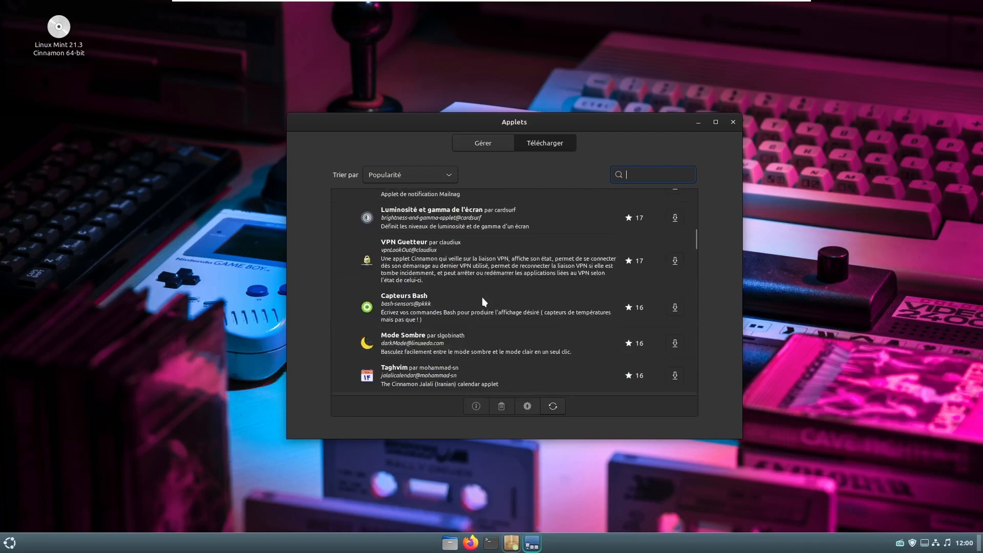
pyautogui.scroll(-10, 482, 298)
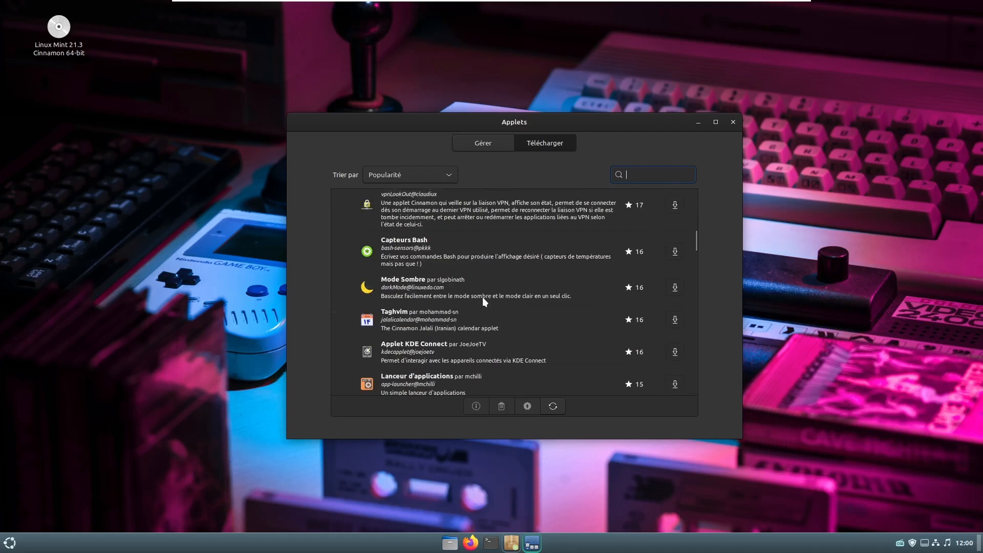
pyautogui.scroll(-5, 484, 301)
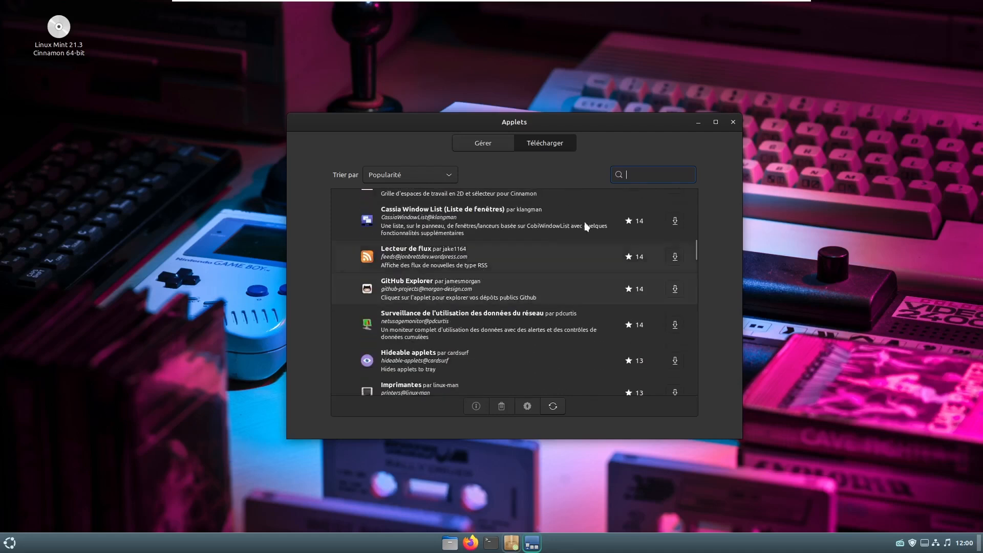
pyautogui.click(733, 122)
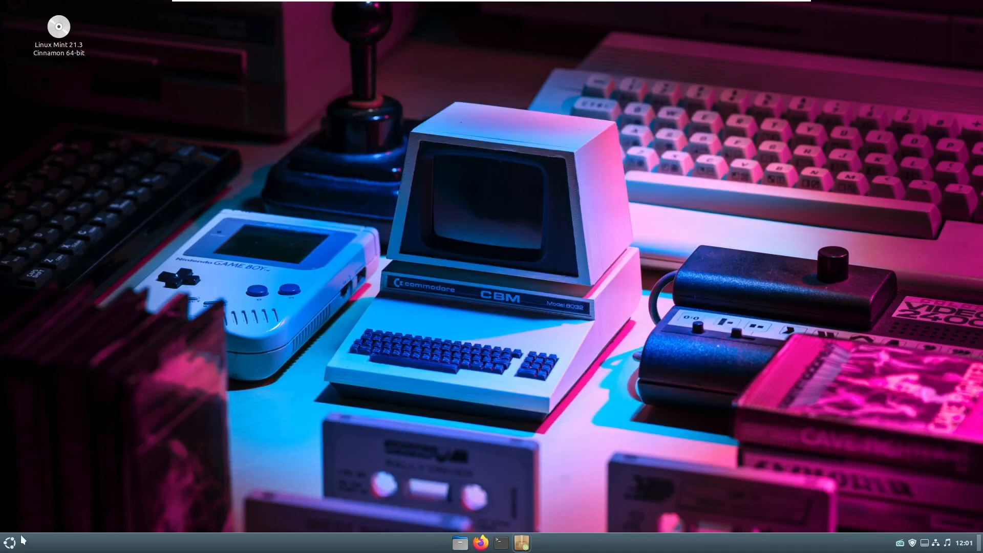
# - Launch the Logithèque software manager from the menu's favourites
pyautogui.click(10, 543)
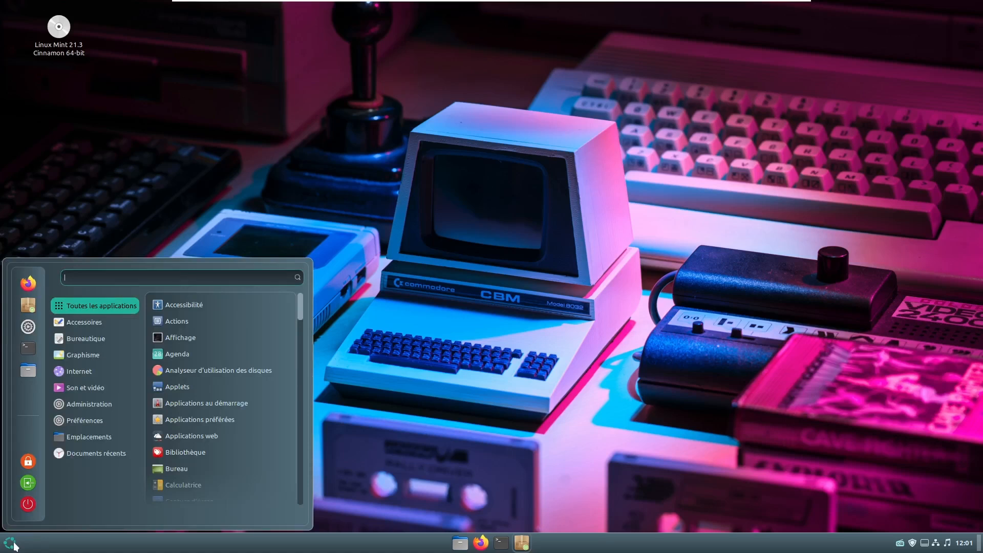
pyautogui.click(22, 307)
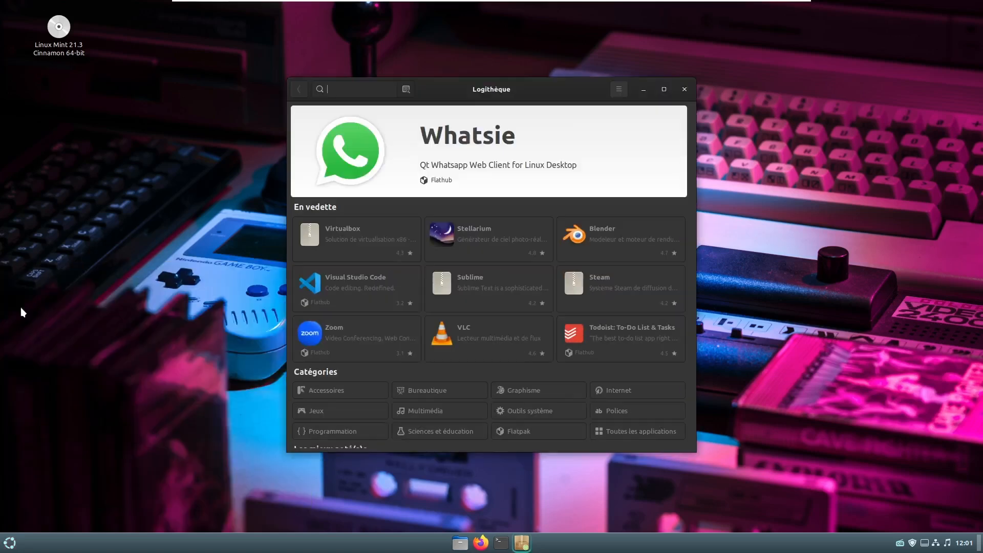
# - Maximize Logithèque and review its En vedette and Les mieux noté(e)s sections
pyautogui.click(664, 90)
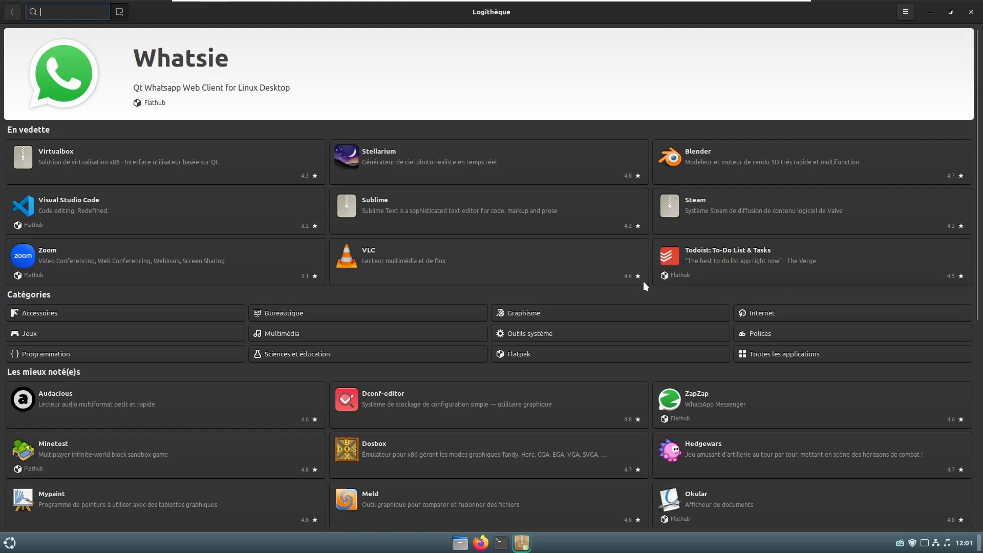
pyautogui.scroll(-6, 566, 266)
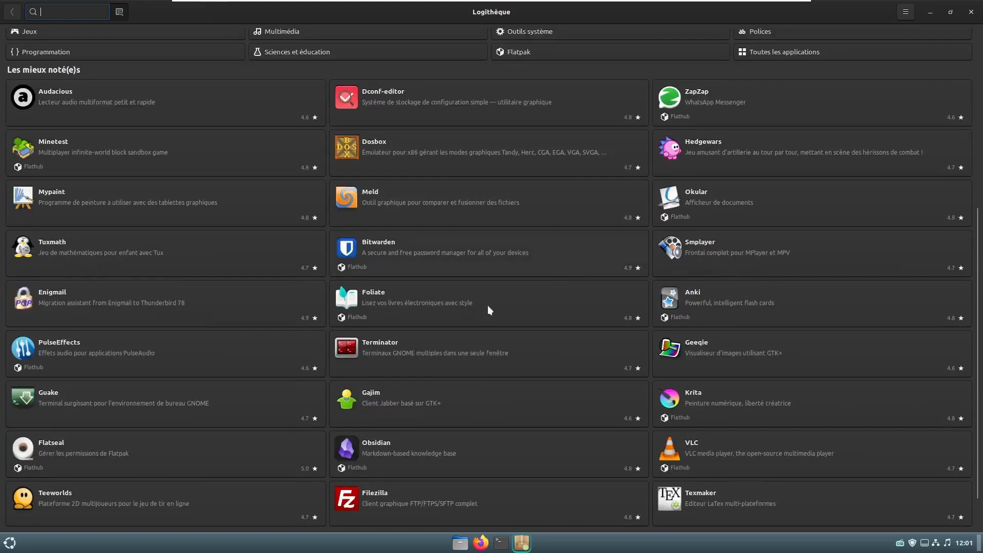
pyautogui.scroll(-1, 403, 281)
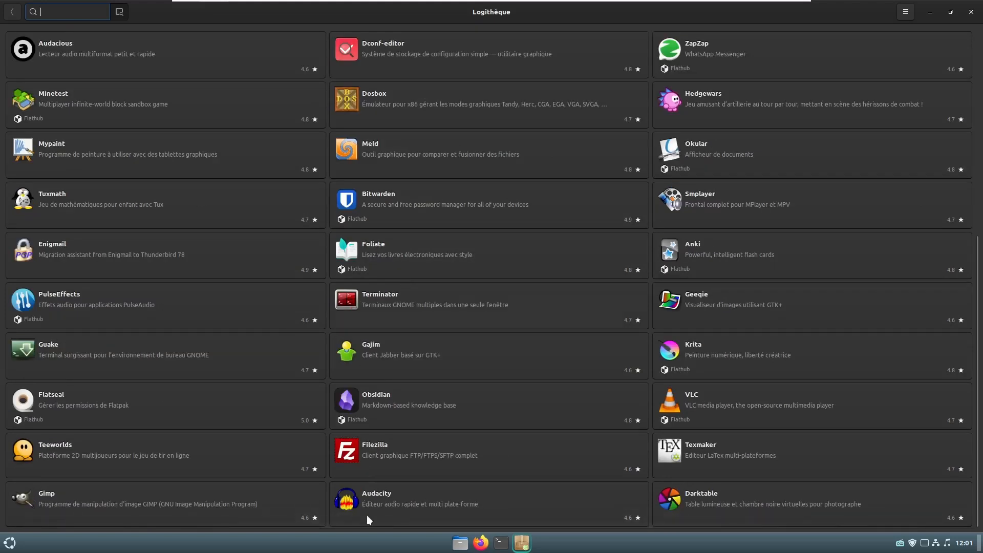
pyautogui.scroll(4, 613, 299)
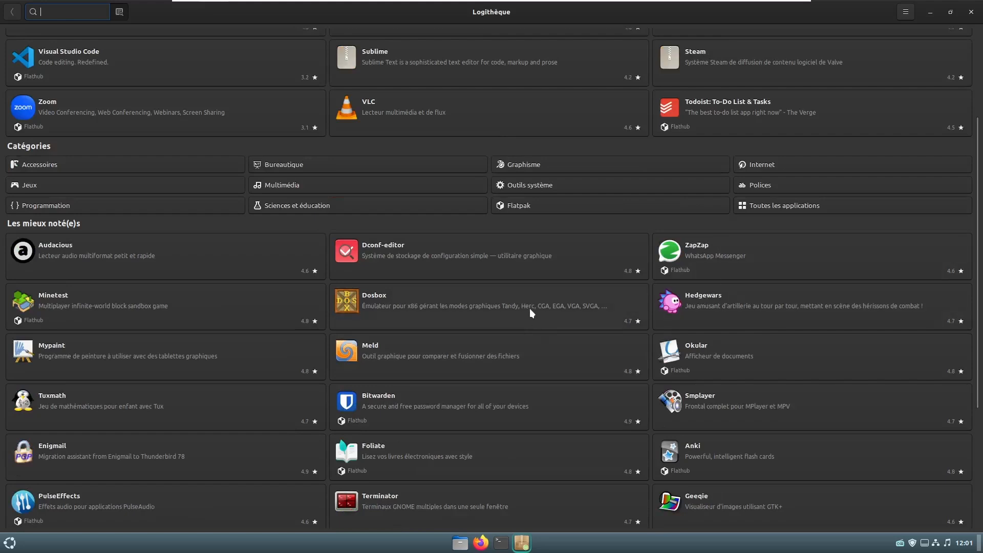
# - Scroll through the Toutes les applications list in Logithèque
pyautogui.click(763, 206)
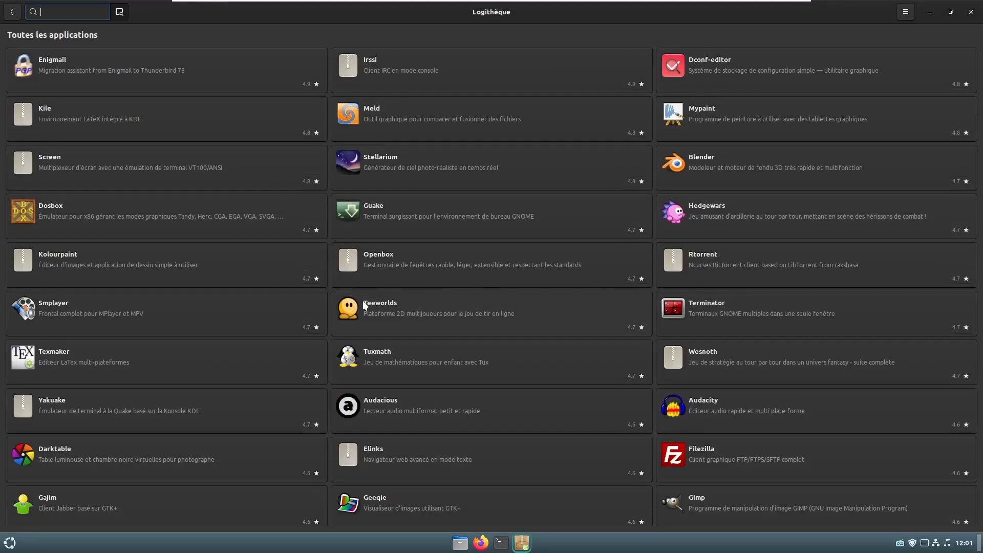
pyautogui.scroll(-5, 518, 334)
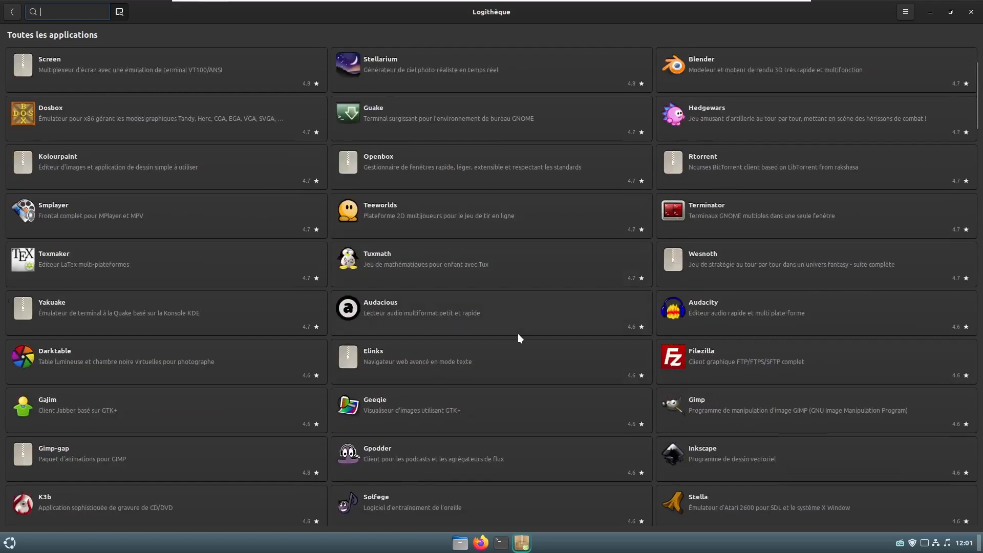
pyautogui.scroll(-5, 517, 336)
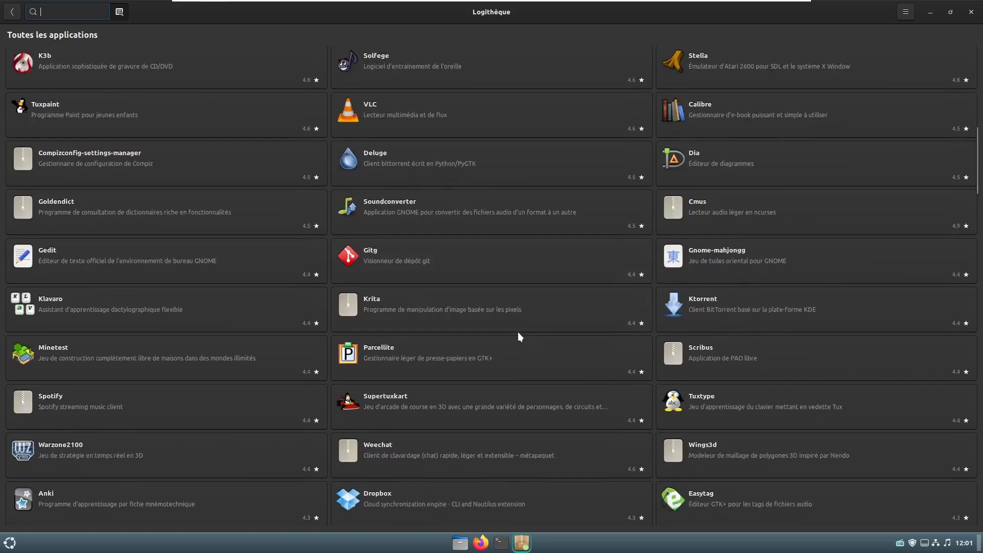
pyautogui.scroll(-4, 517, 332)
pyautogui.scroll(-3, 513, 357)
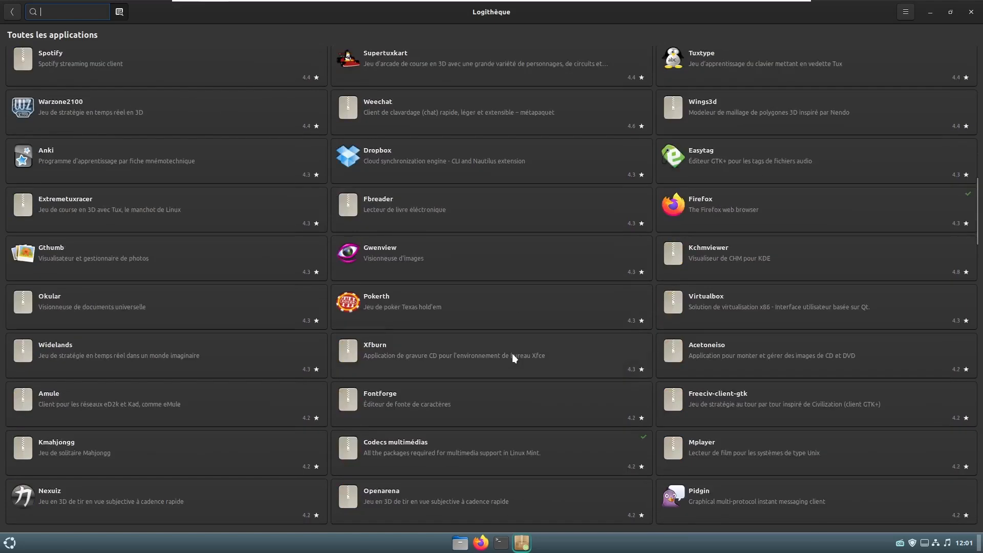
pyautogui.scroll(-15, 512, 356)
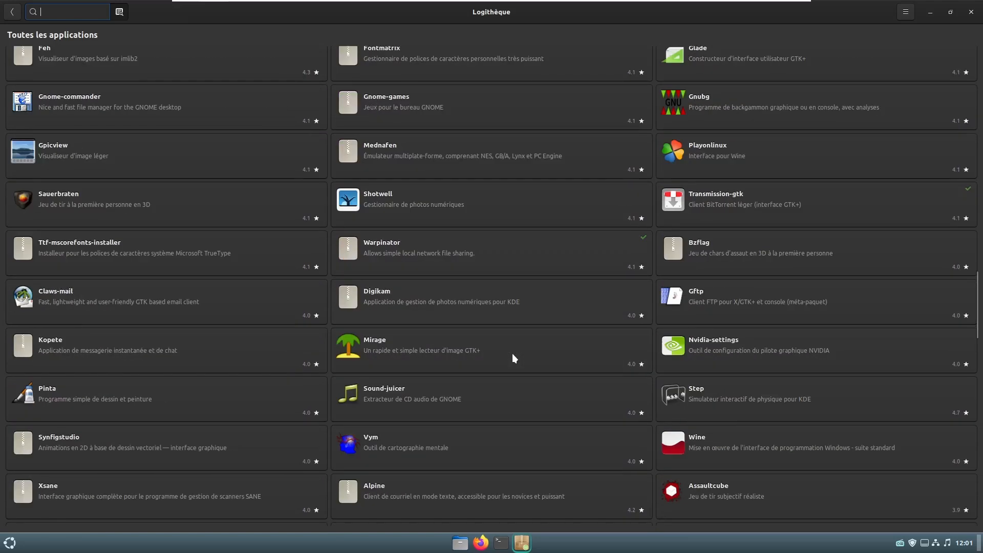
pyautogui.scroll(-2, 513, 354)
pyautogui.scroll(-2, 512, 352)
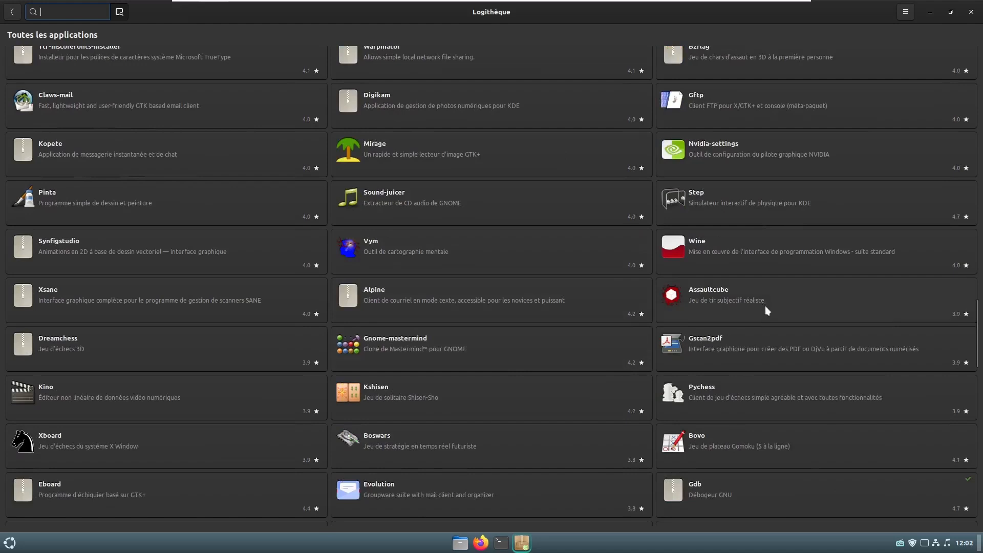
pyautogui.scroll(3, 764, 307)
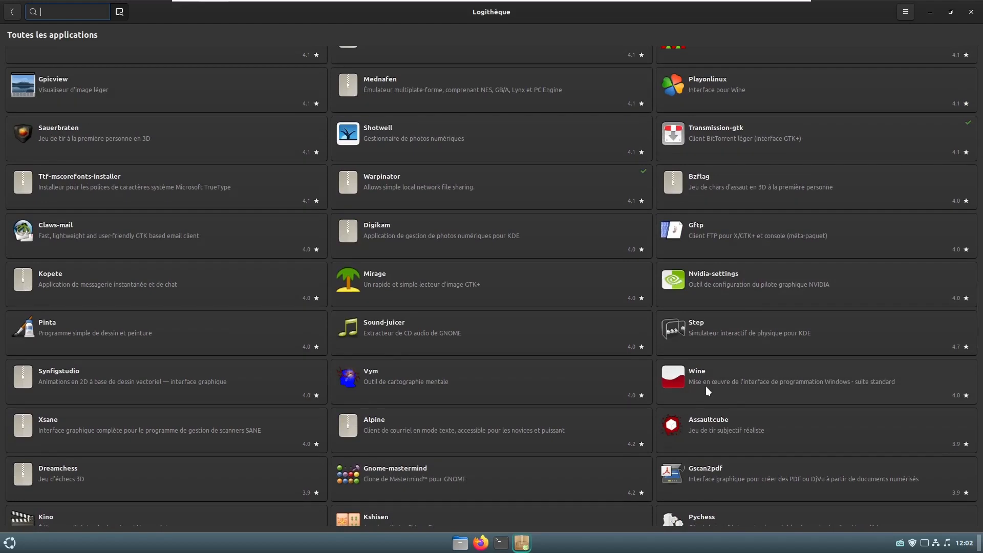
pyautogui.scroll(-7, 707, 384)
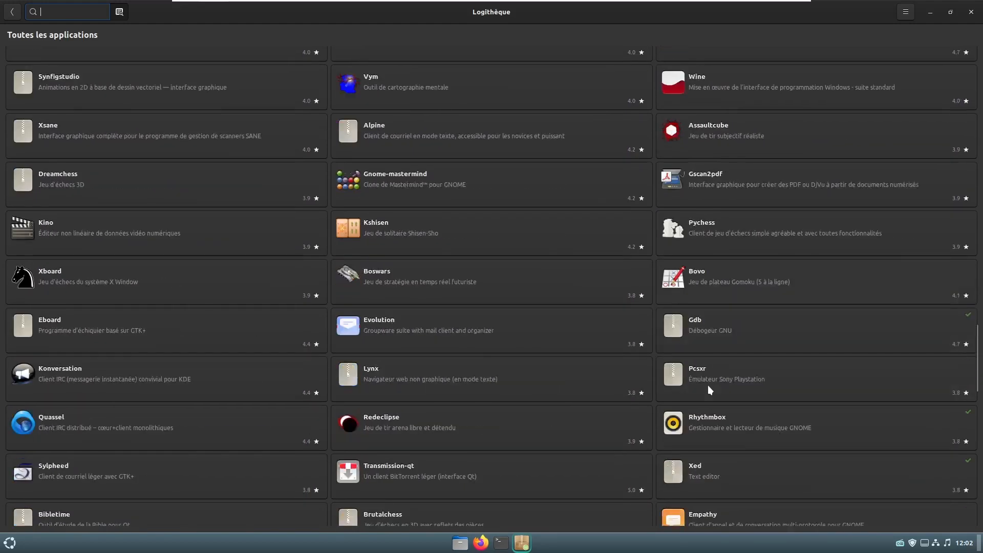
pyautogui.scroll(-3, 708, 386)
pyautogui.scroll(-1, 333, 434)
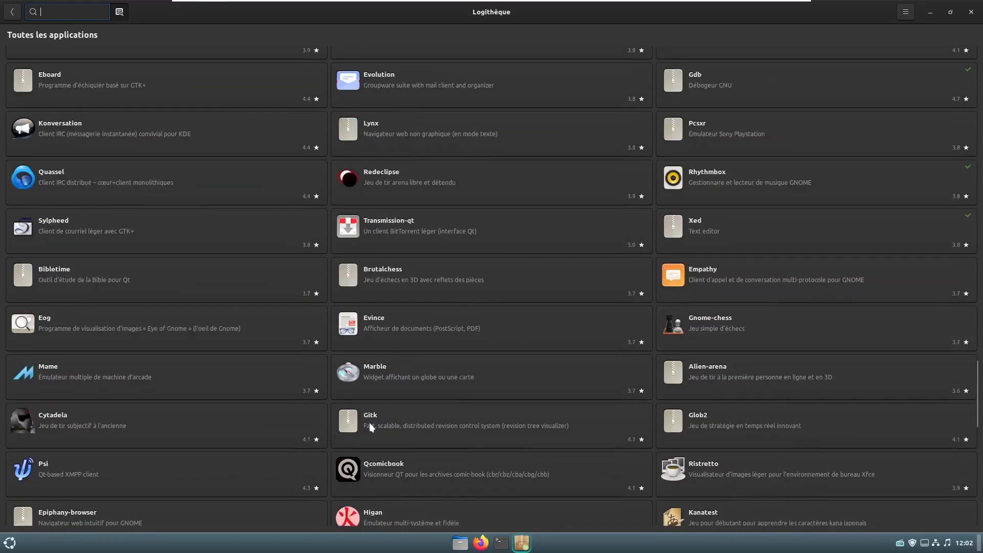
pyautogui.scroll(-6, 412, 419)
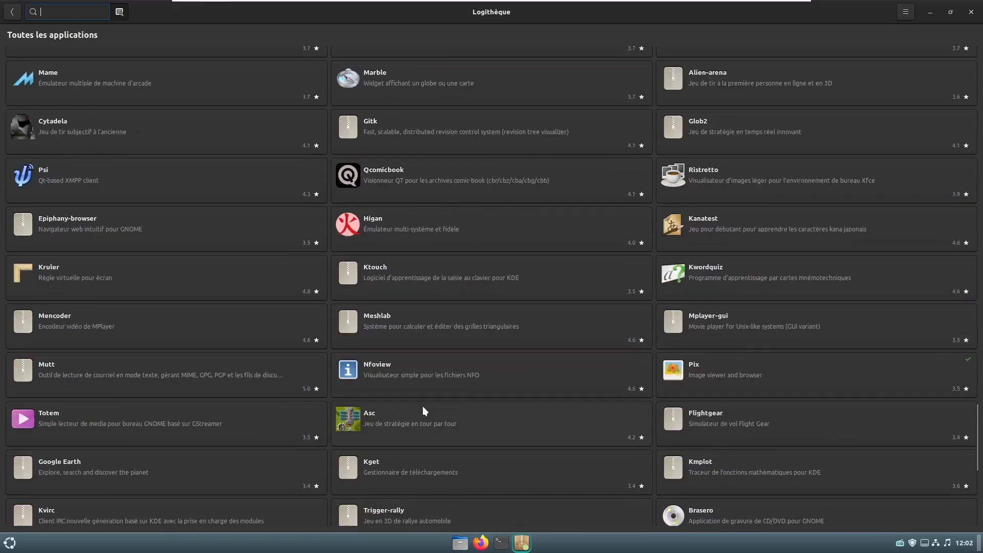
pyautogui.scroll(-7, 423, 411)
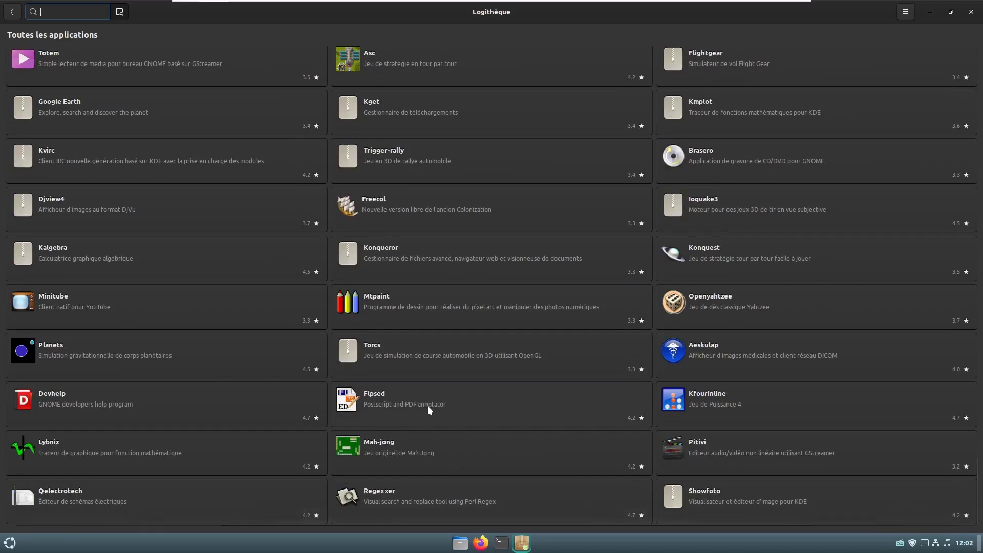
pyautogui.scroll(6, 429, 404)
pyautogui.scroll(-6, 429, 404)
pyautogui.scroll(18, 429, 404)
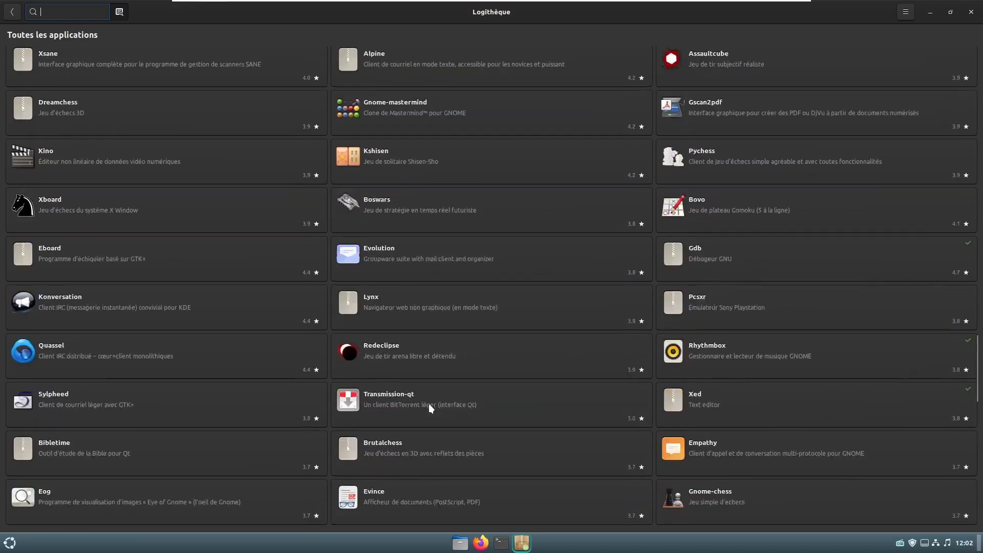
pyautogui.scroll(20, 429, 403)
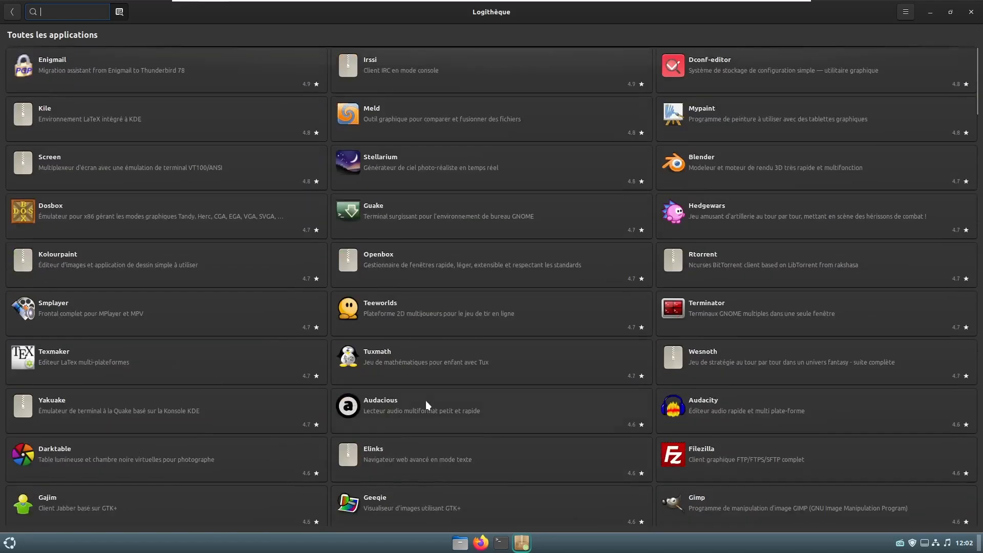
# - Go back to Logithèque's home page and view Les mieux noté(e)s
pyautogui.click(10, 14)
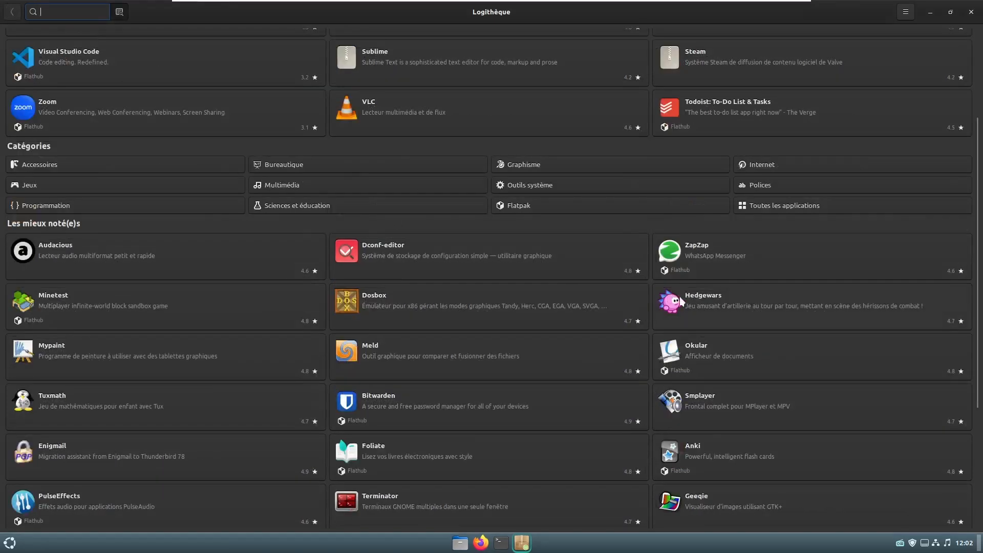
pyautogui.scroll(-3, 526, 333)
pyautogui.scroll(-1, 525, 333)
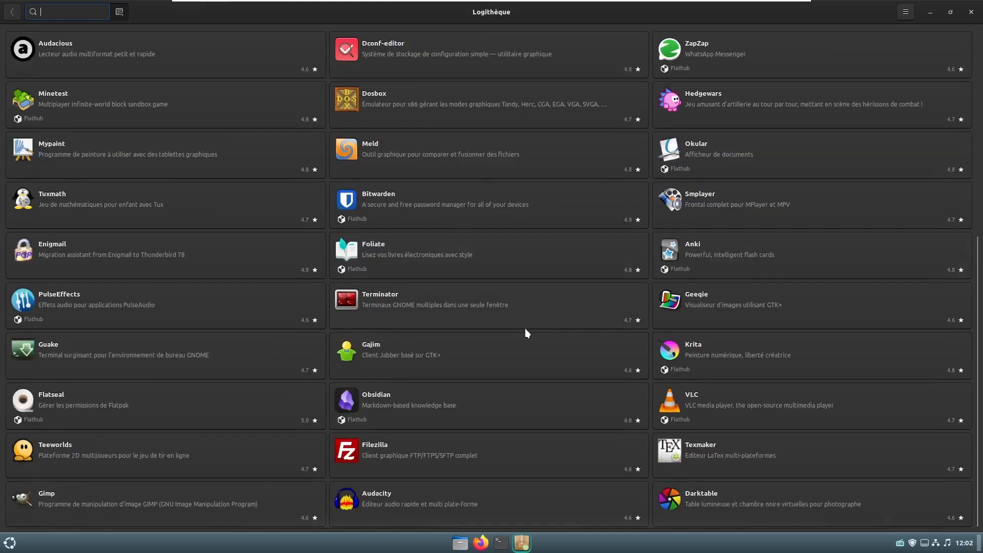
pyautogui.scroll(4, 529, 333)
# - Browse the Multimédia category apps such as Audacity, VLC and Spotify
pyautogui.click(289, 282)
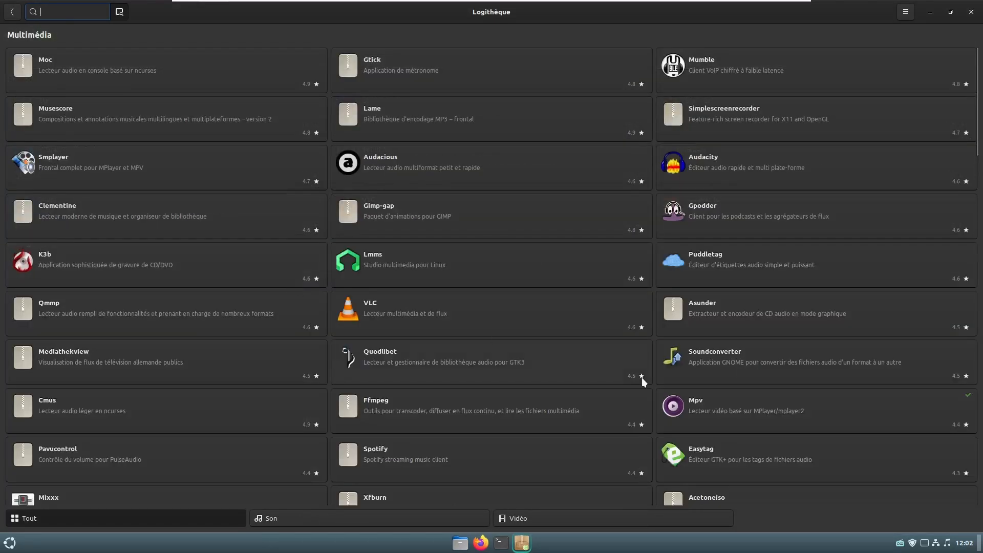
pyautogui.scroll(-3, 642, 377)
pyautogui.scroll(-3, 643, 378)
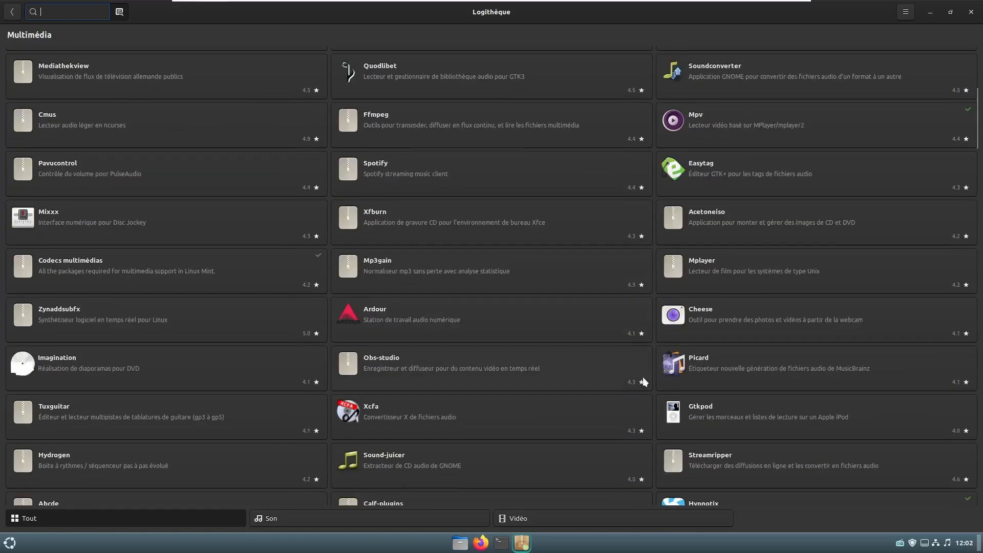
pyautogui.scroll(-4, 643, 378)
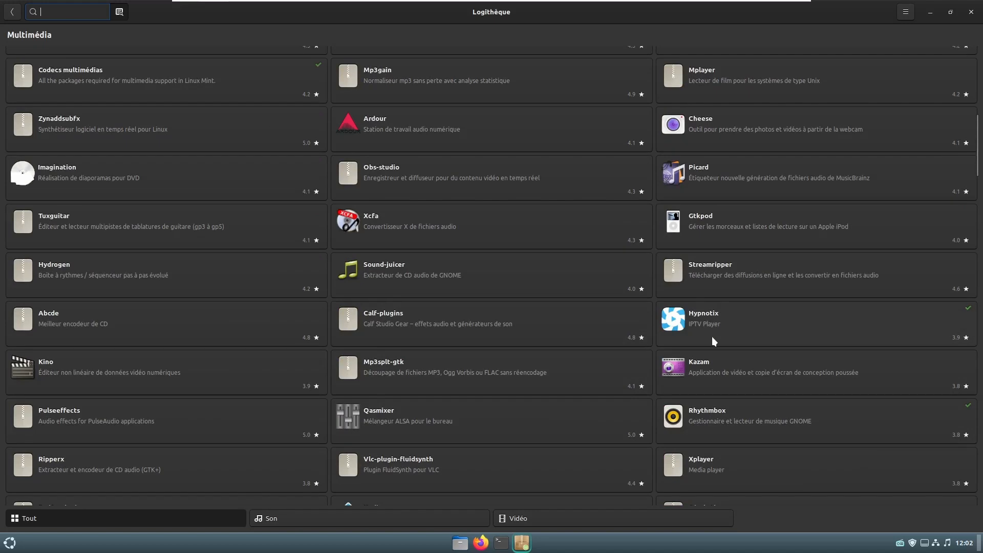
pyautogui.scroll(-6, 677, 391)
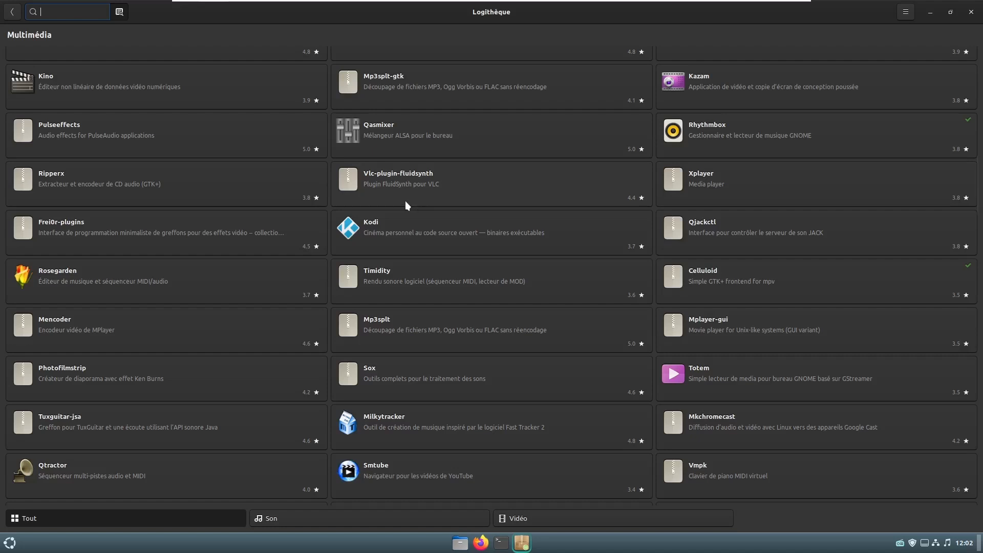
pyautogui.scroll(-10, 523, 352)
pyautogui.scroll(-10, 521, 353)
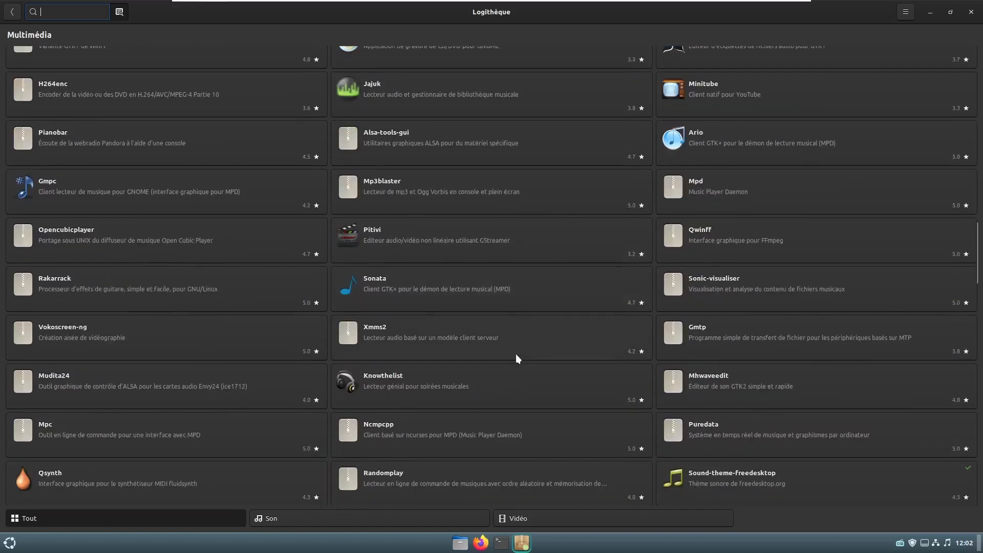
pyautogui.scroll(-10, 505, 353)
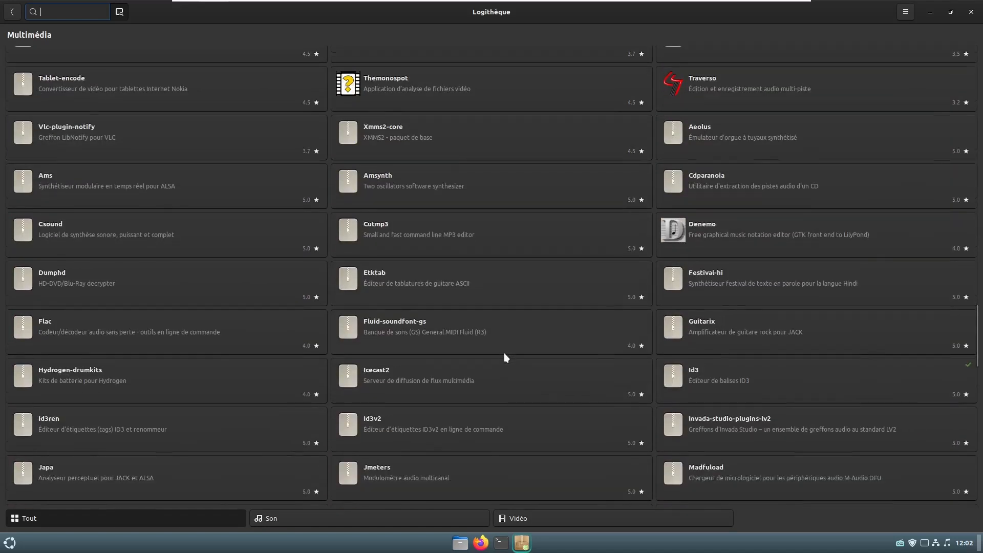
pyautogui.scroll(-3, 500, 355)
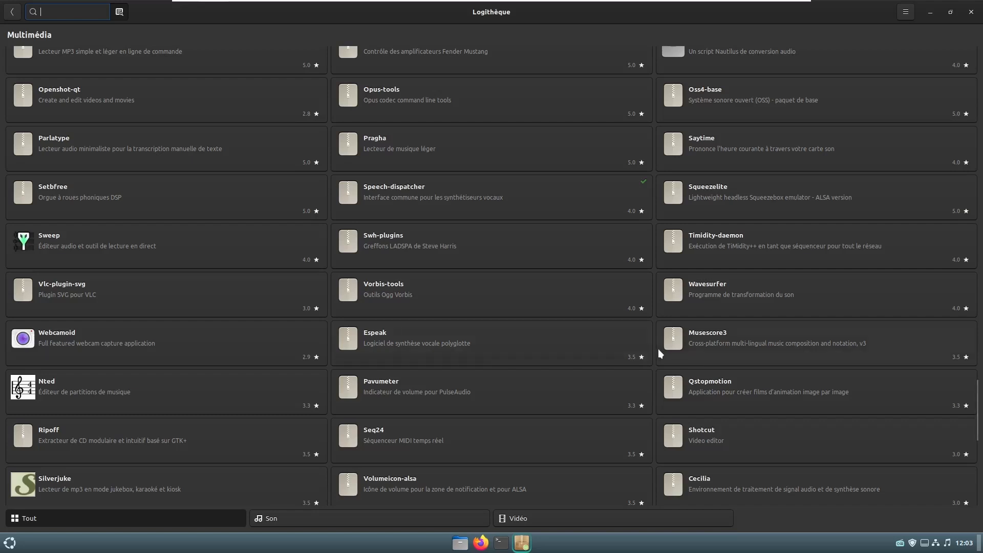
pyautogui.scroll(-3, 656, 349)
pyautogui.scroll(-1, 655, 356)
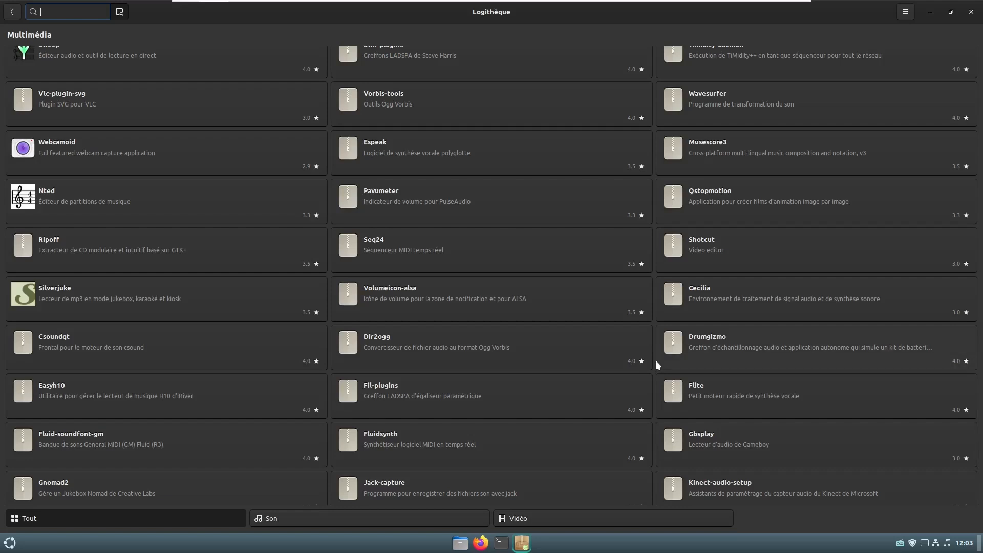
pyautogui.scroll(-5, 650, 353)
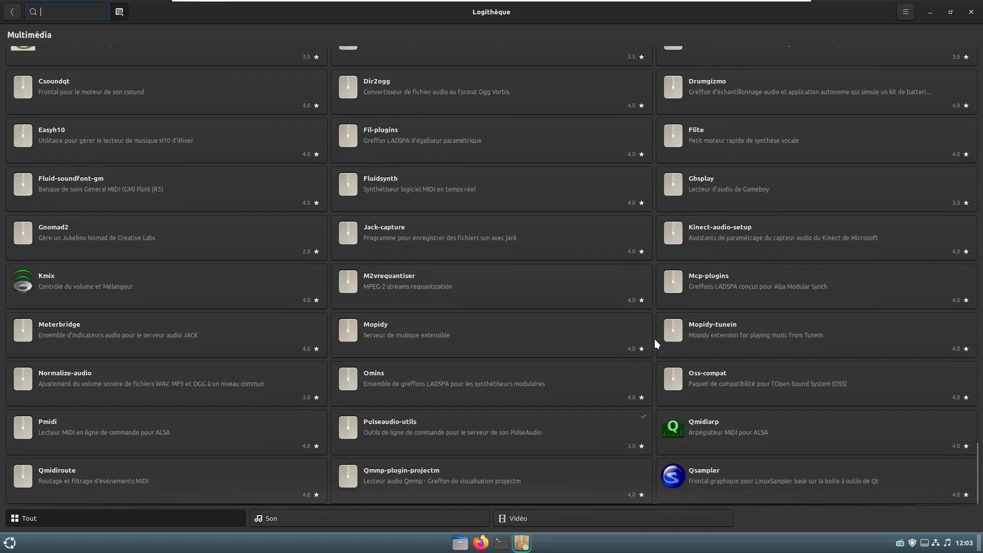
# - Return to Logithèque's home page and launch Firefox from the taskbar
pyautogui.scroll(2, 360, 400)
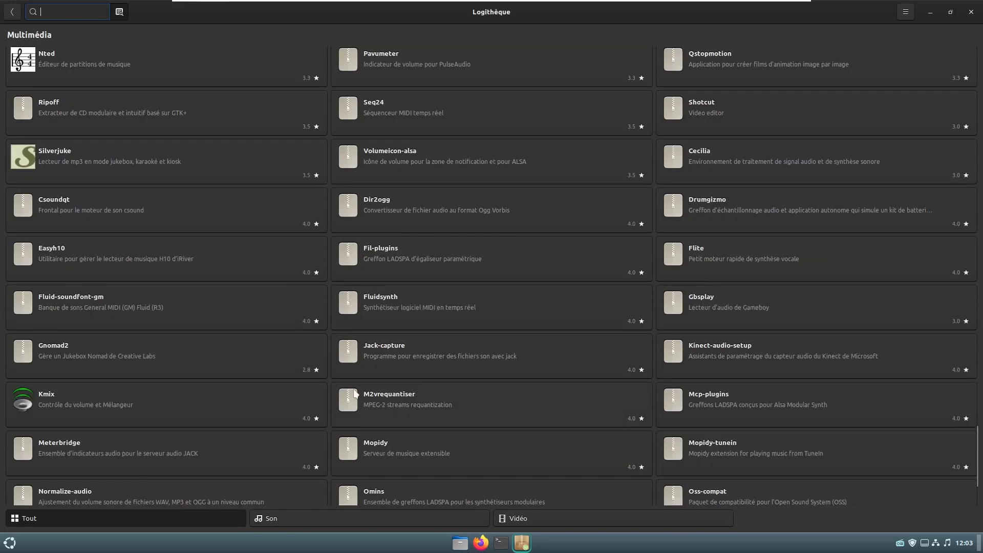
pyautogui.click(11, 14)
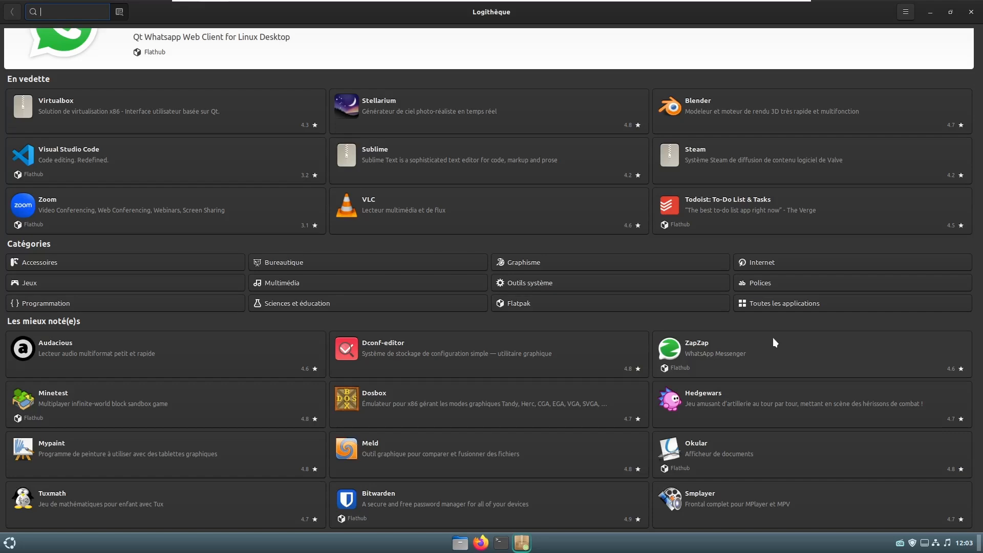
pyautogui.click(480, 542)
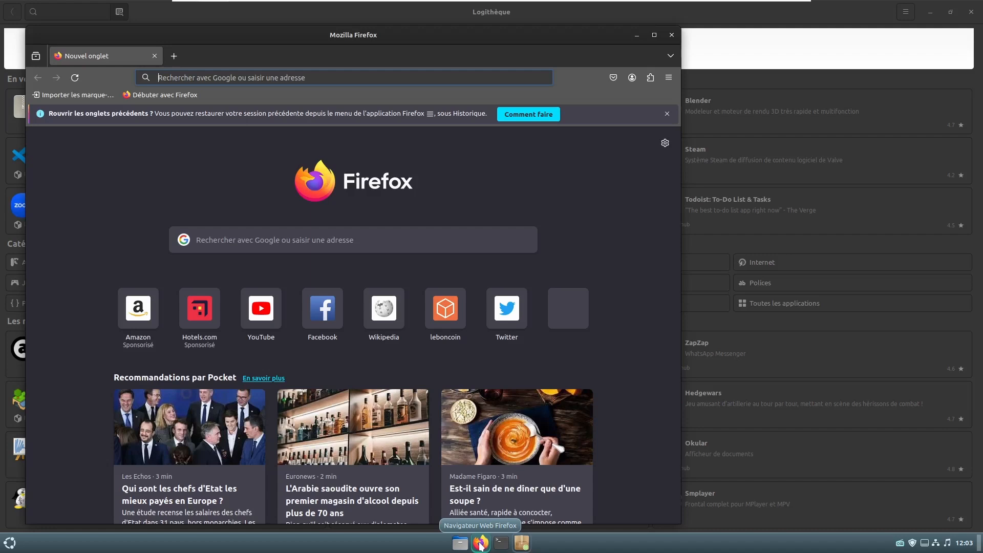
# - Google 'teamviewer gratuit', accept cookies, maximize Firefox, and open the sponsored TeamViewer result
pyautogui.click(410, 243)
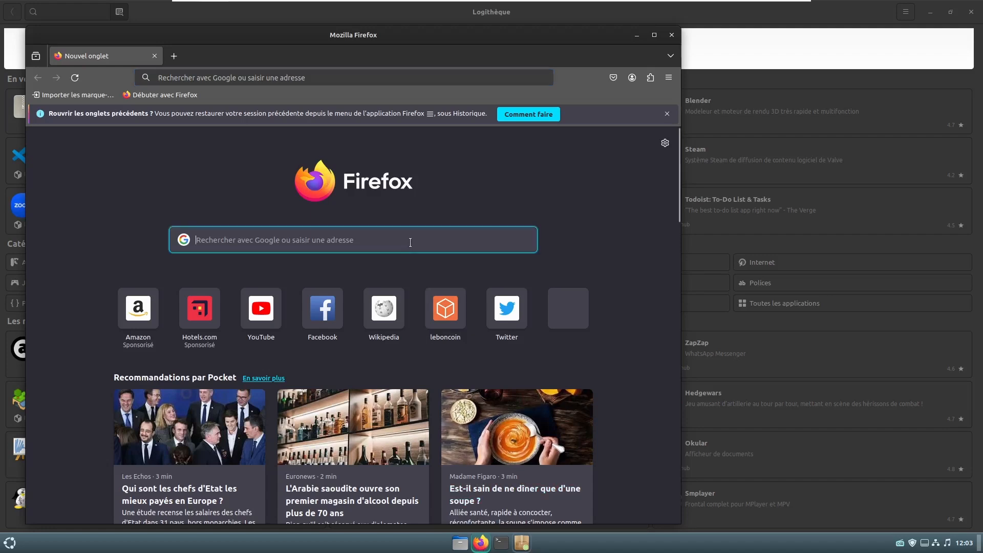
pyautogui.write('teamv')
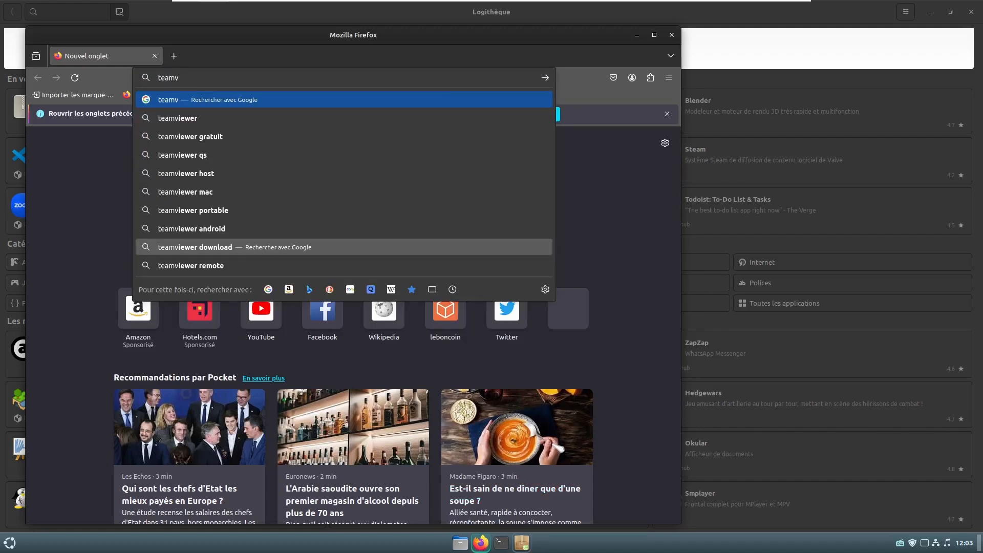
pyautogui.click(215, 137)
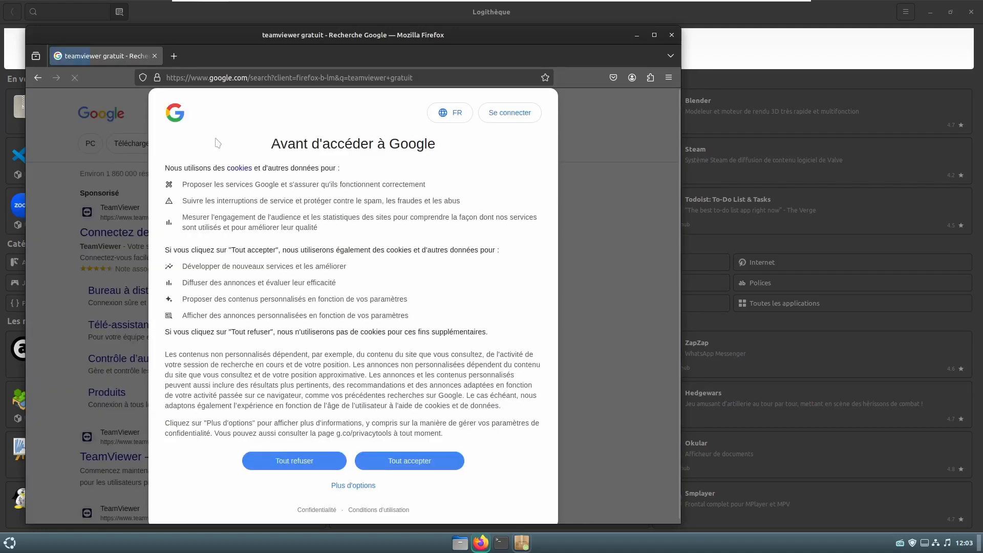
pyautogui.click(410, 460)
pyautogui.press('super+Up')
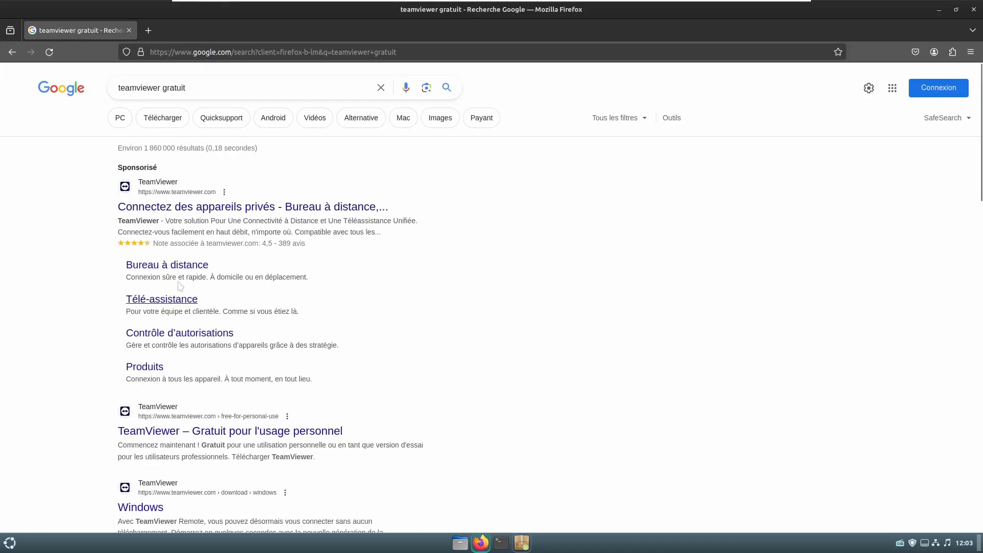
pyautogui.click(201, 207)
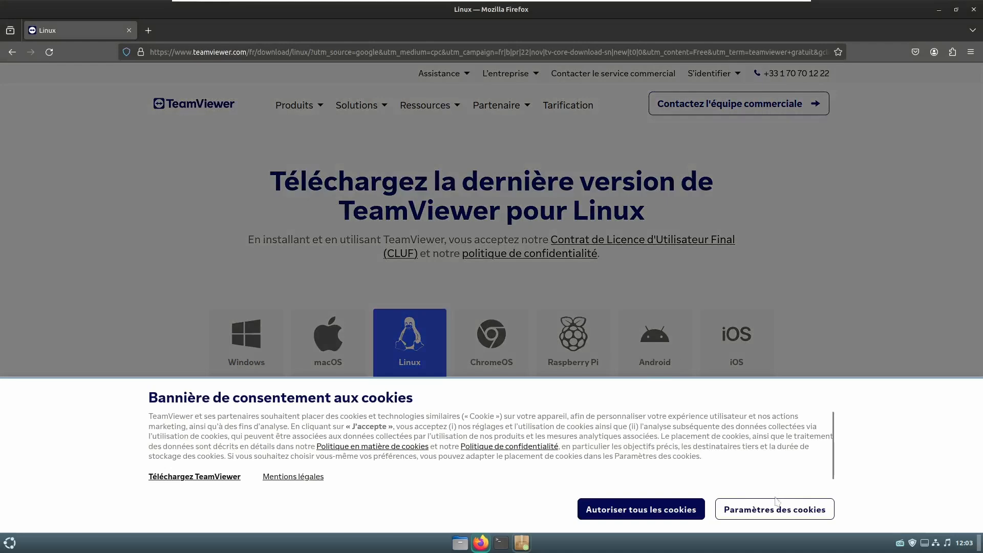
# - Download the x86-64bit Ubuntu/Debian TeamViewer .deb and open the Téléchargements folder
pyautogui.click(666, 509)
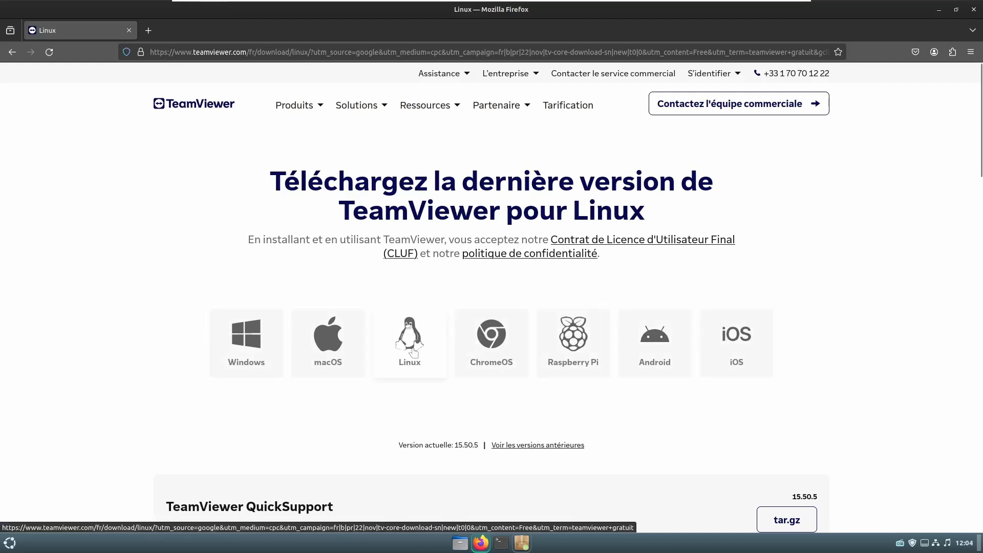
pyautogui.scroll(-5, 413, 352)
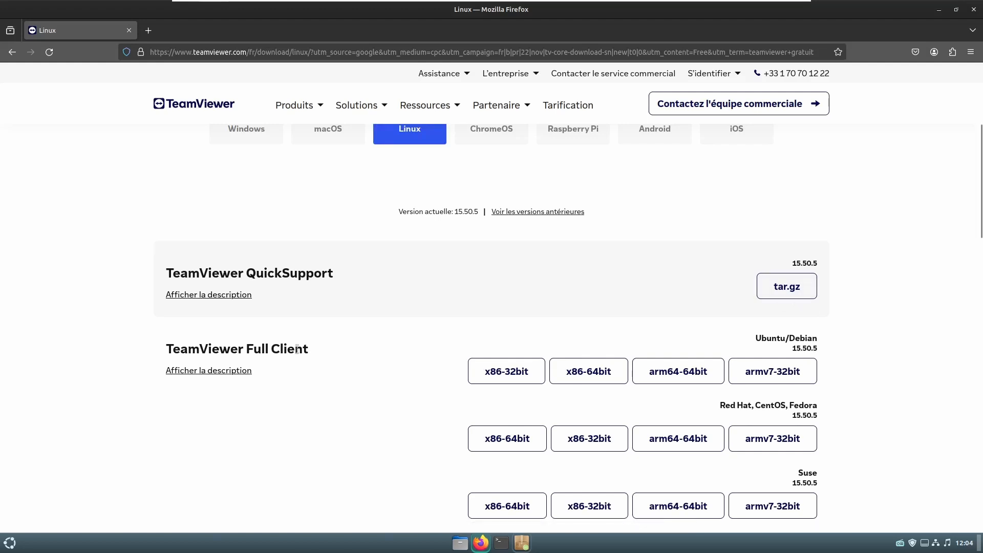
pyautogui.scroll(-3, 310, 345)
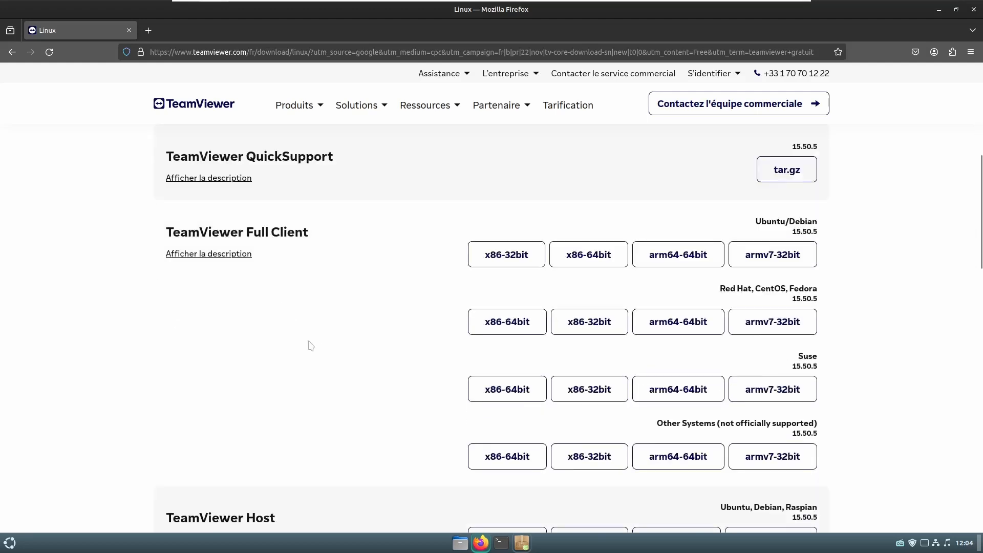
pyautogui.scroll(-3, 310, 346)
pyautogui.scroll(1, 309, 345)
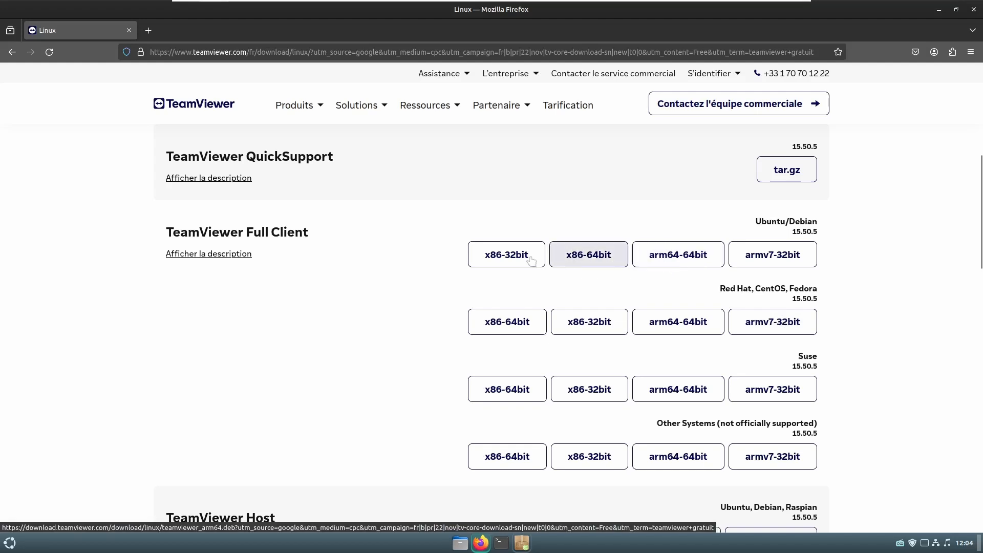
pyautogui.click(592, 262)
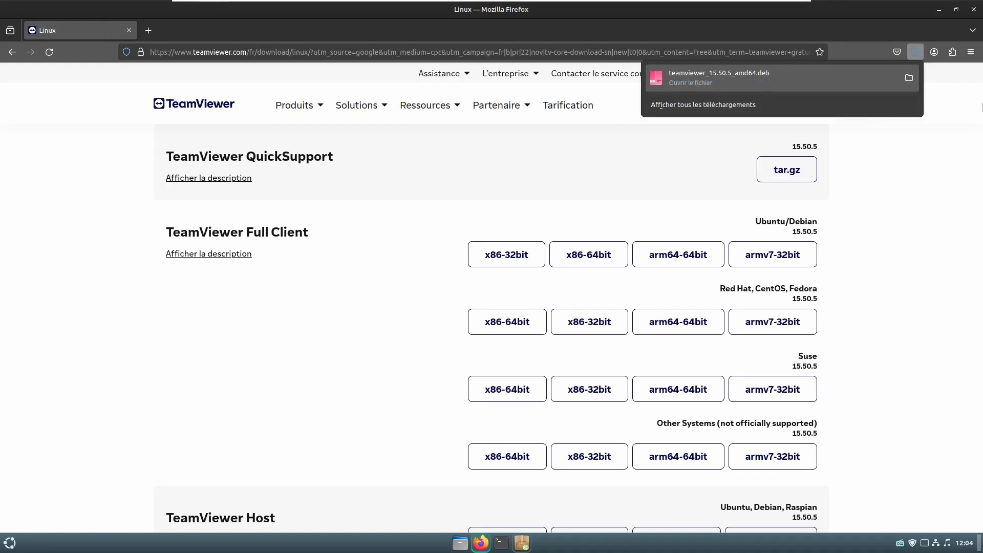
pyautogui.click(909, 78)
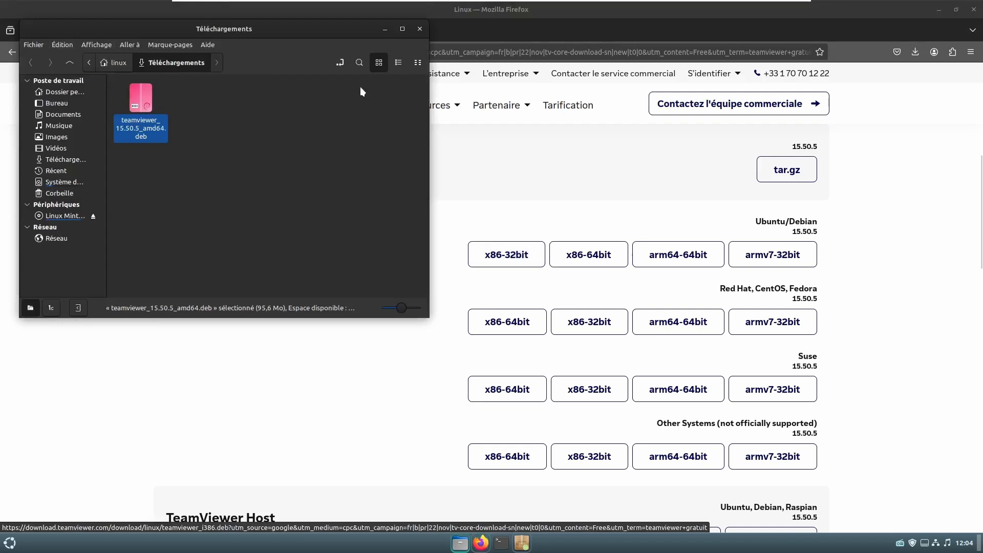
# - Install teamviewer_15.50.5_amd64.deb with libminizip1 through GDebi, then close the installer
pyautogui.click(400, 27)
pyautogui.doubleClick(120, 91)
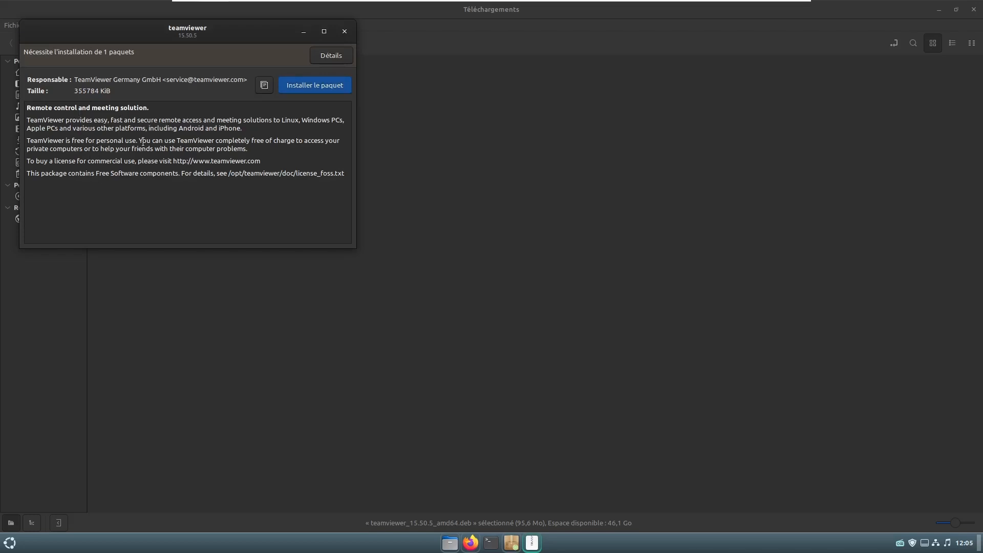
pyautogui.click(301, 88)
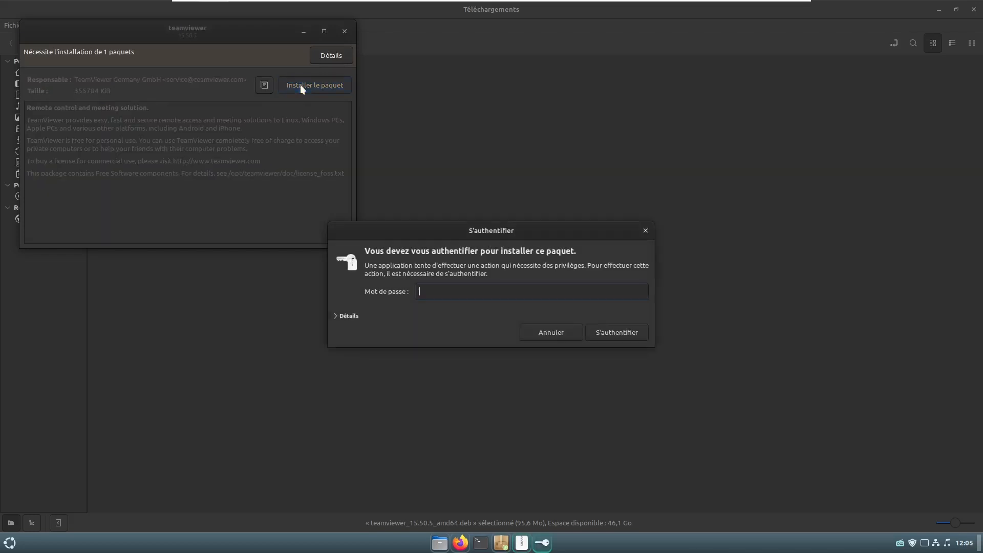
pyautogui.write('•')
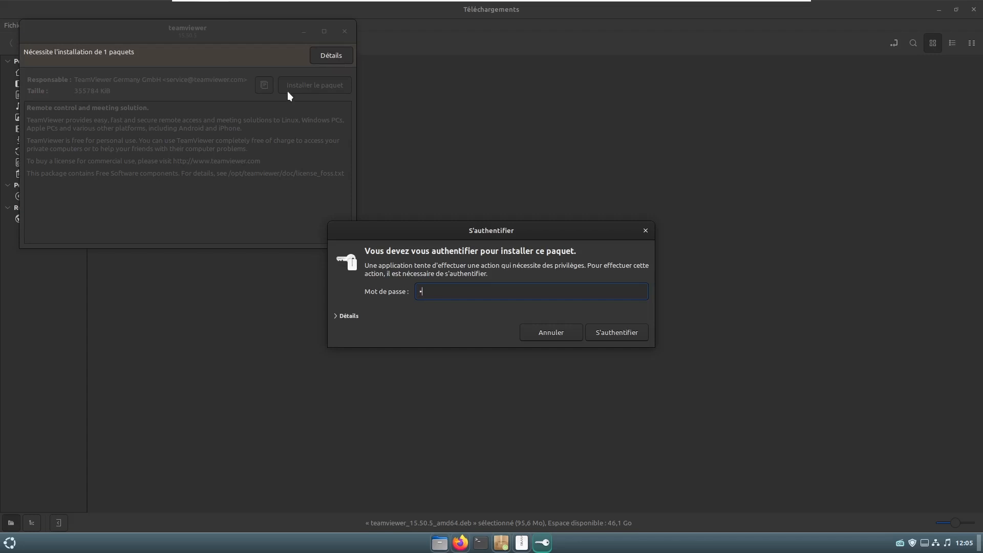
pyautogui.press('Return')
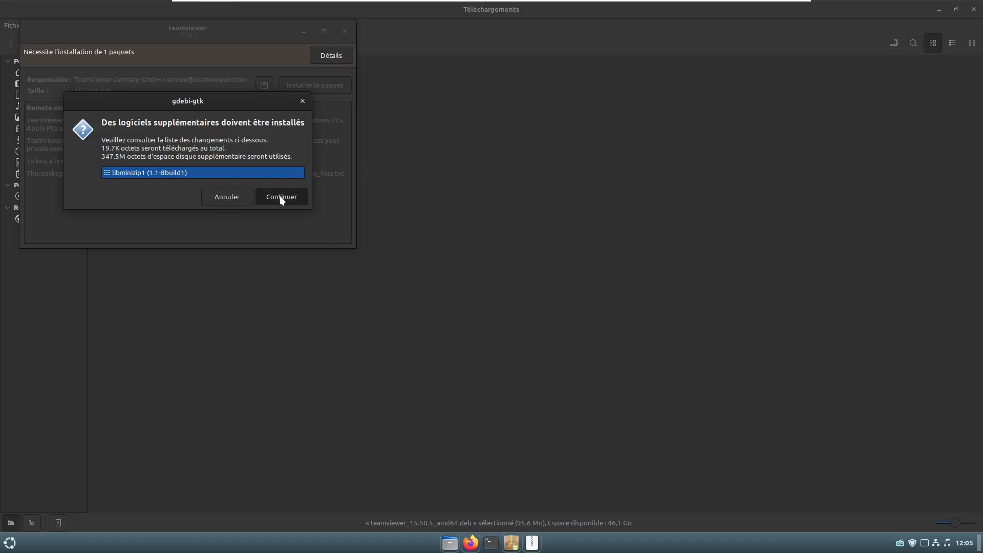
pyautogui.click(281, 197)
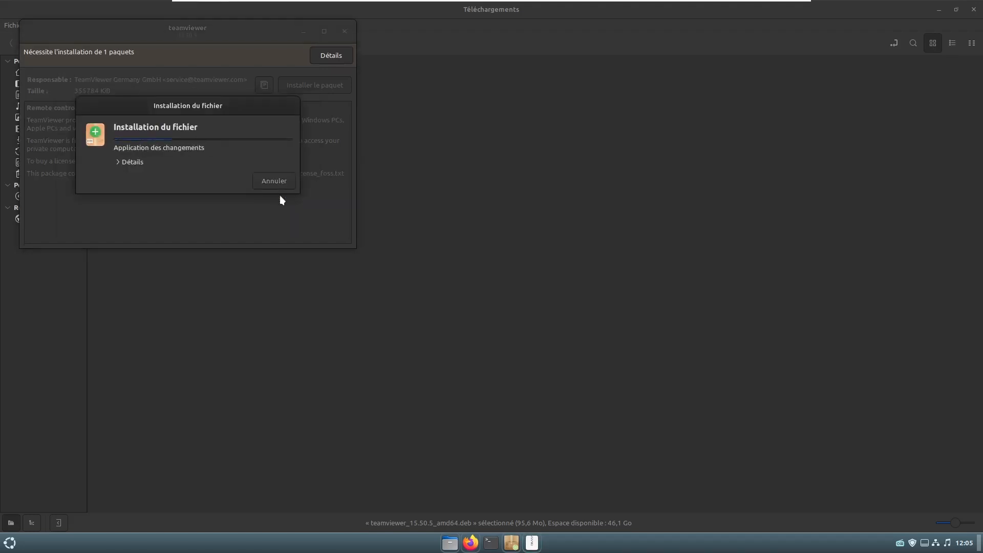
pyautogui.click(118, 162)
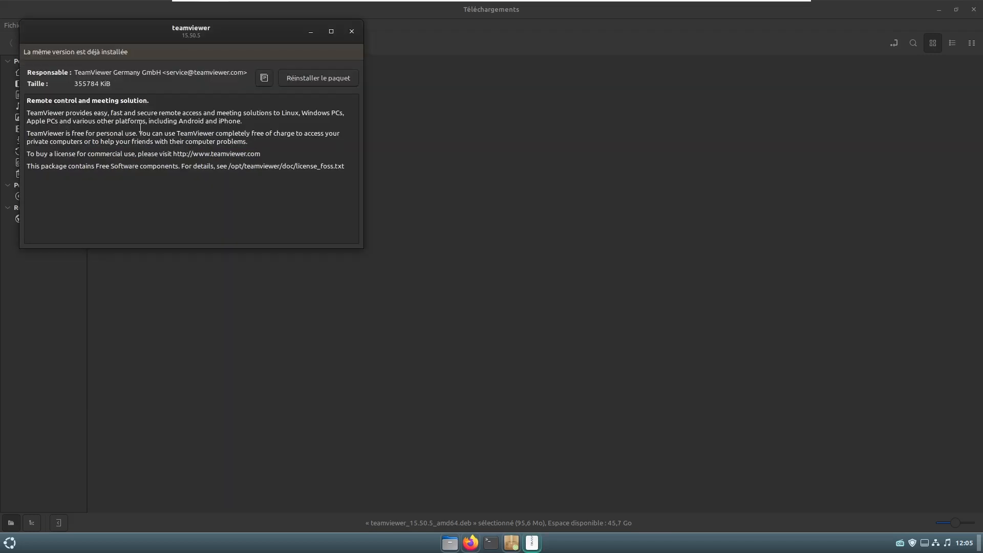
pyautogui.click(352, 31)
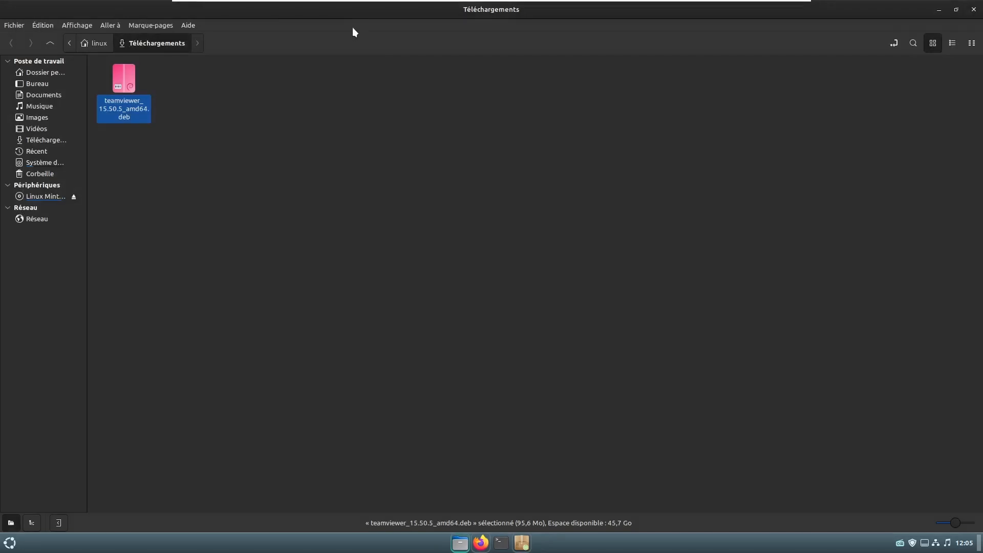
pyautogui.click(973, 9)
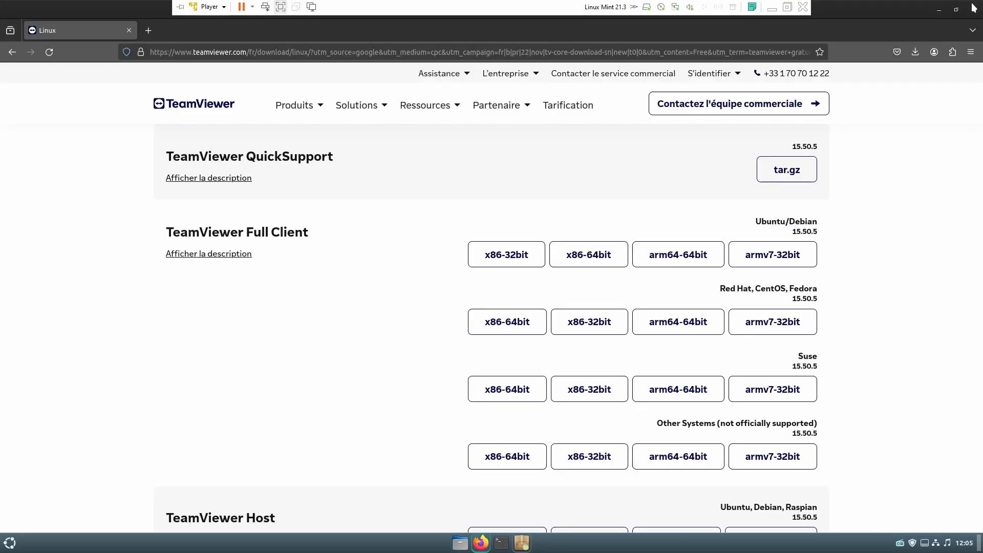
pyautogui.click(9, 543)
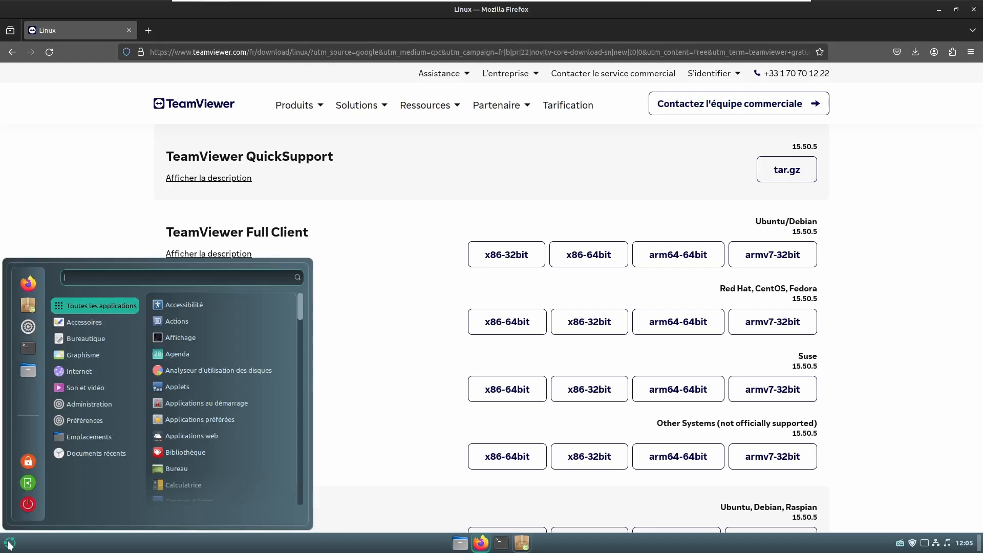
pyautogui.write('team')
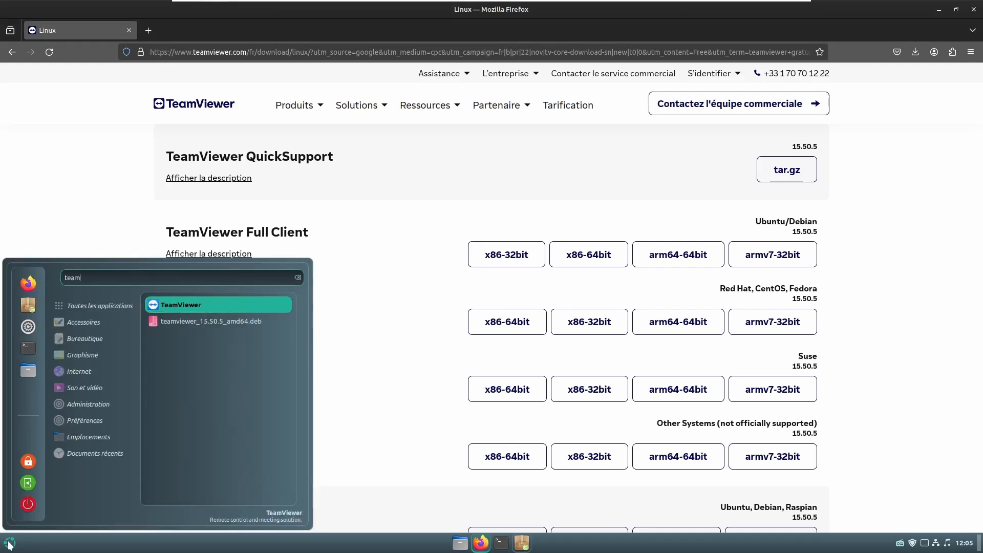
pyautogui.click(197, 306)
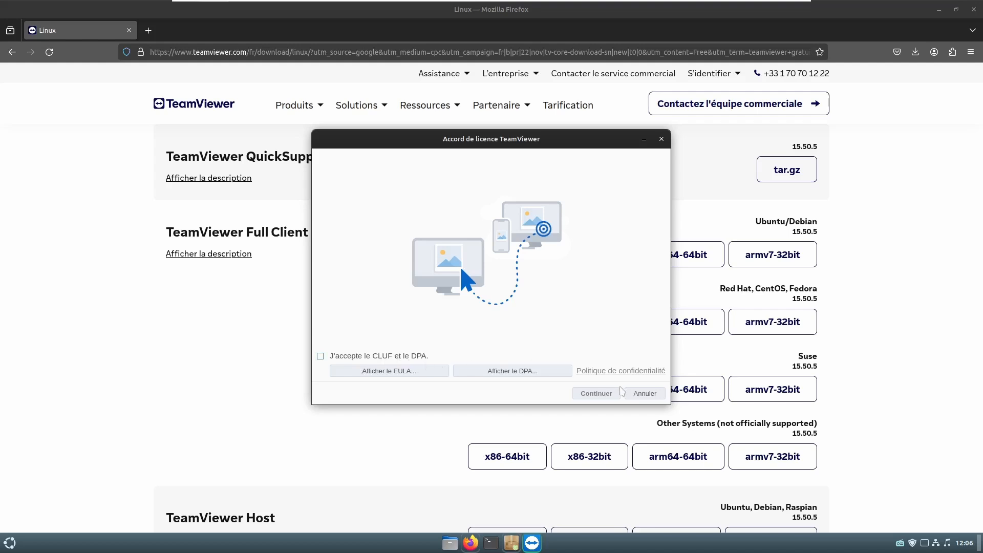
pyautogui.click(661, 139)
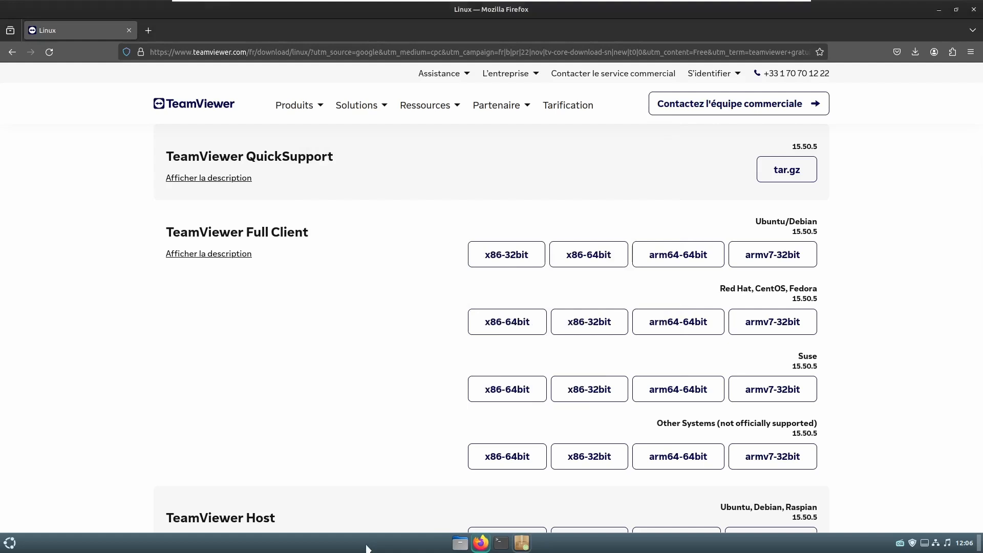
# - Inspect the TeamViewer menu entry's launcher properties and close them unchanged
pyautogui.click(11, 544)
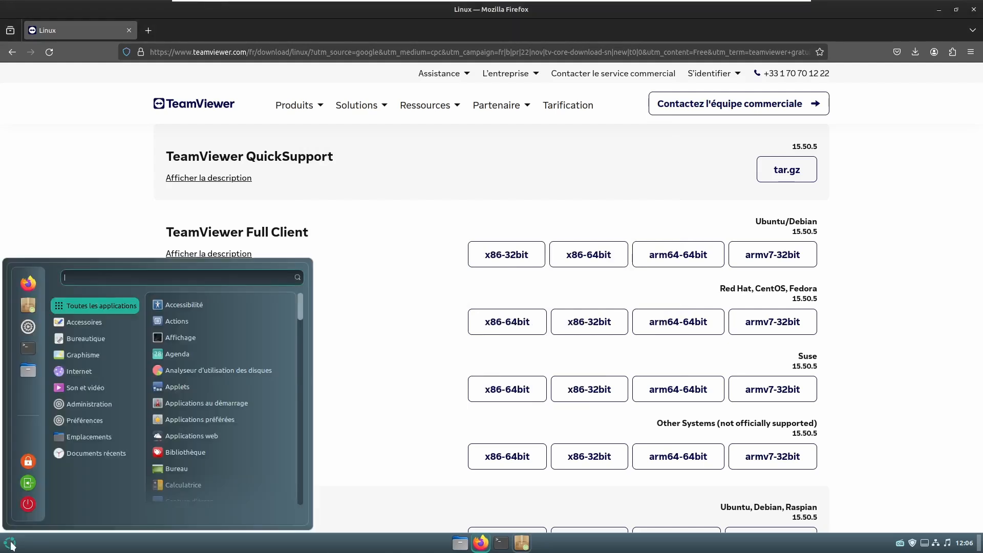
pyautogui.write('tea')
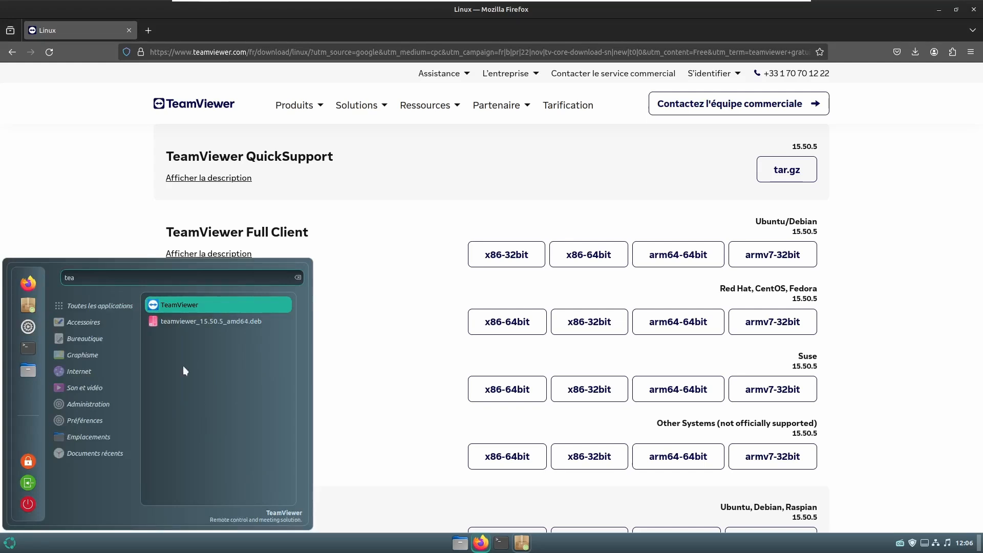
pyautogui.rightClick(192, 304)
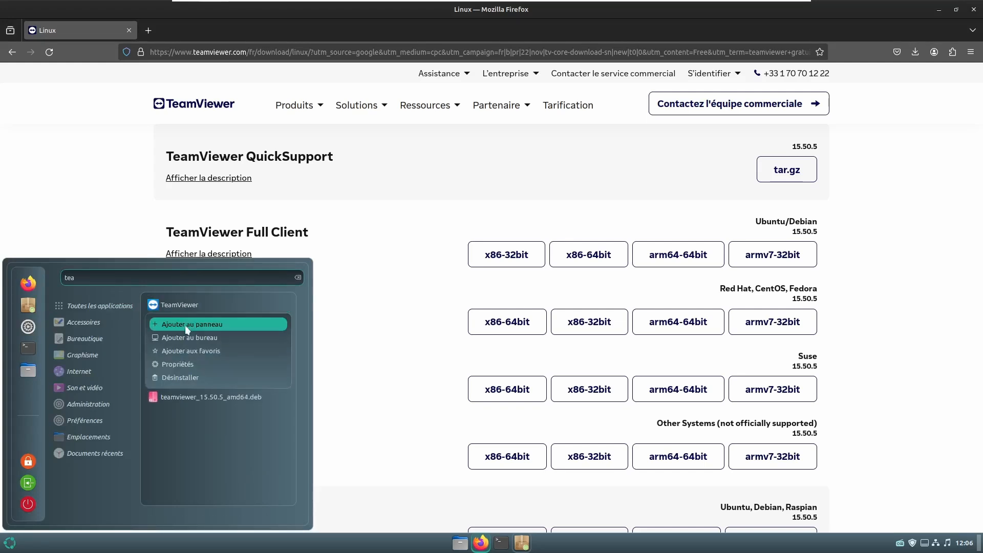
pyautogui.click(176, 364)
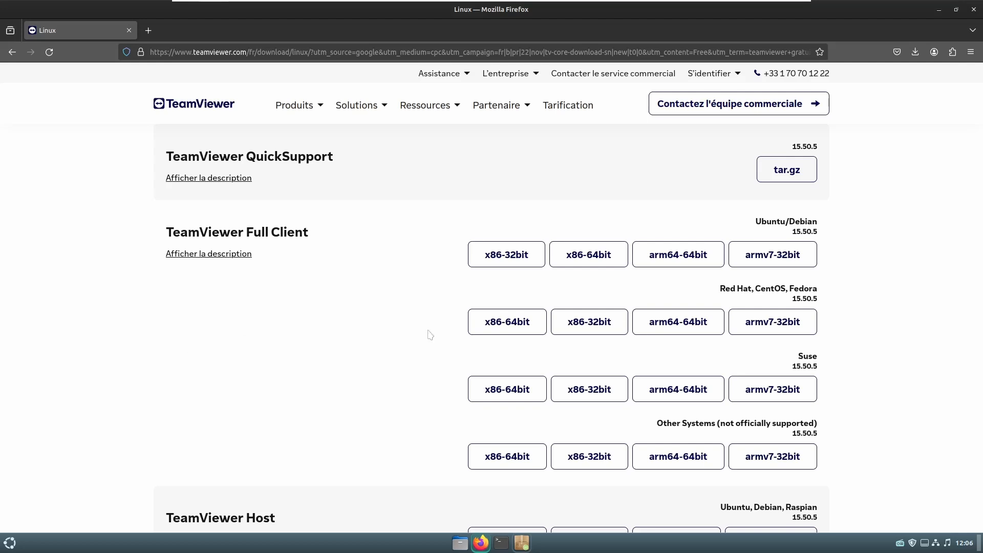
pyautogui.scroll(-2, 430, 335)
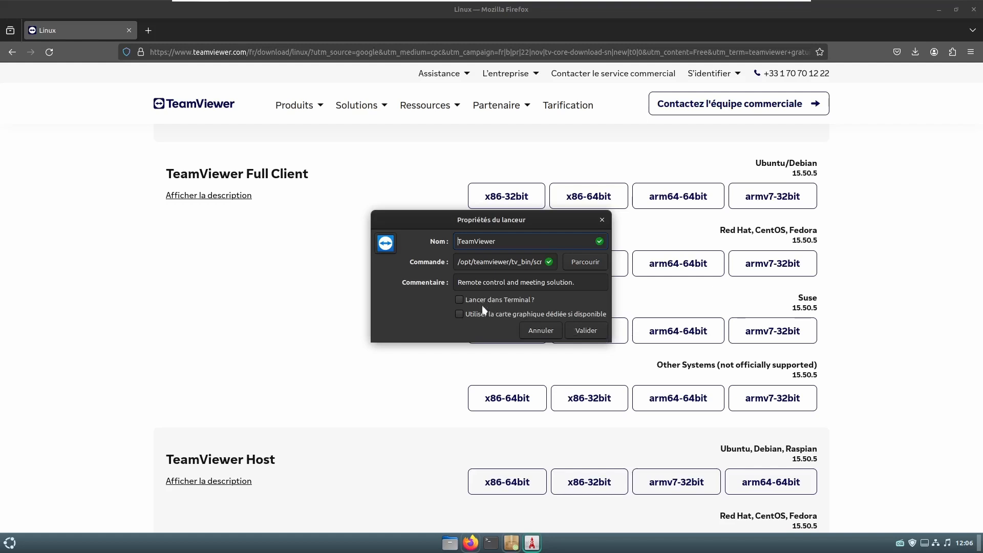
pyautogui.click(532, 333)
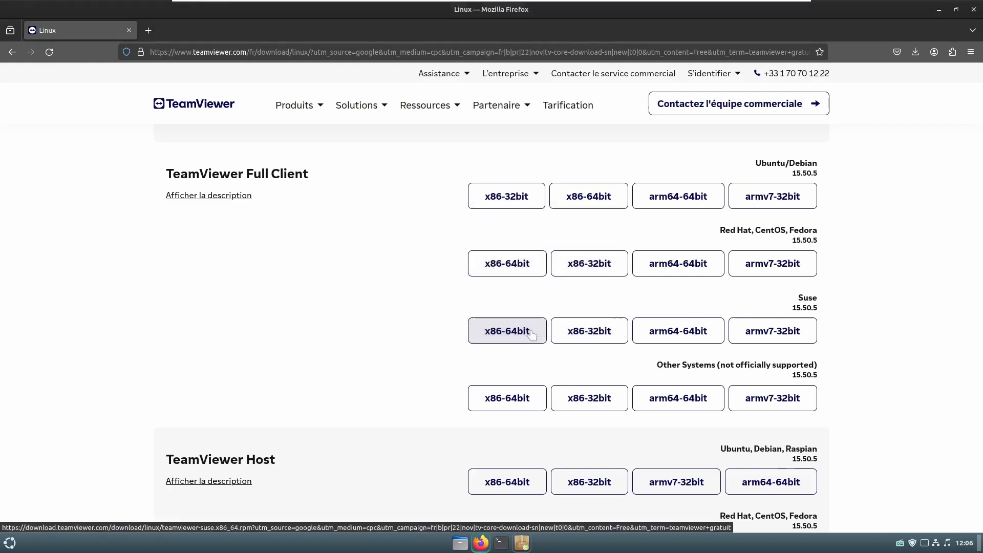
# - Search the menu for 'team' and add TeamViewer to the panel
pyautogui.click(9, 542)
pyautogui.write('team')
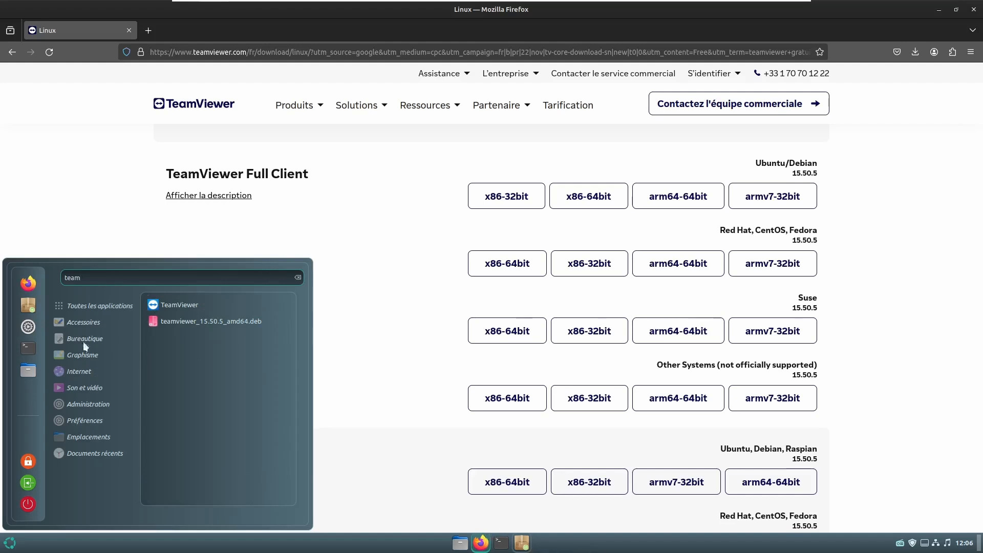
pyautogui.rightClick(194, 310)
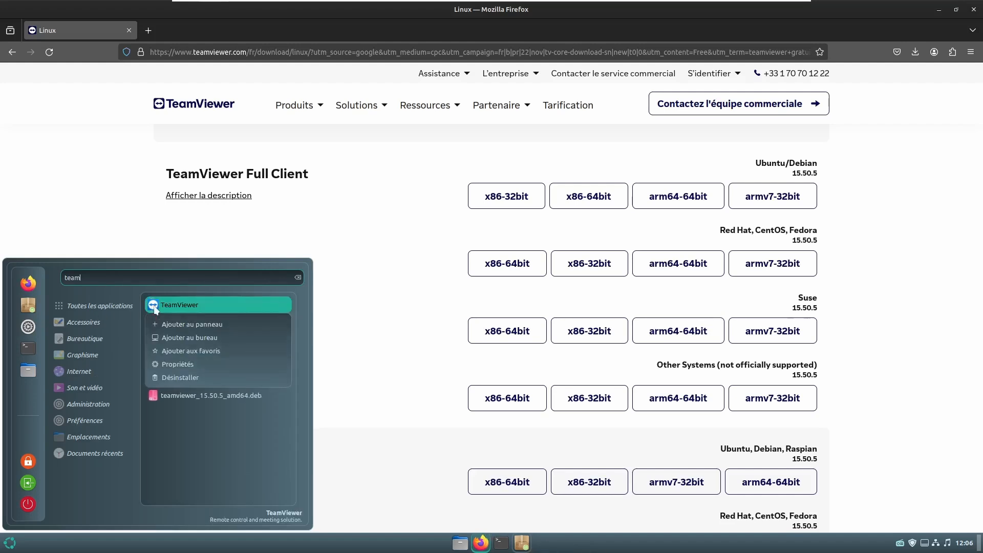
pyautogui.click(203, 324)
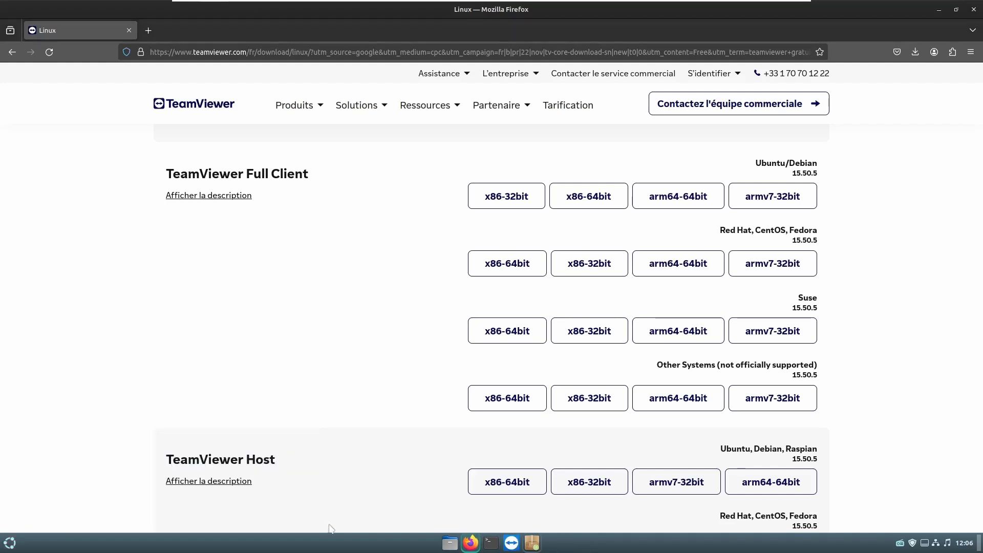
# - Start TeamViewer from the panel and accept the EULA and DPA
pyautogui.click(512, 542)
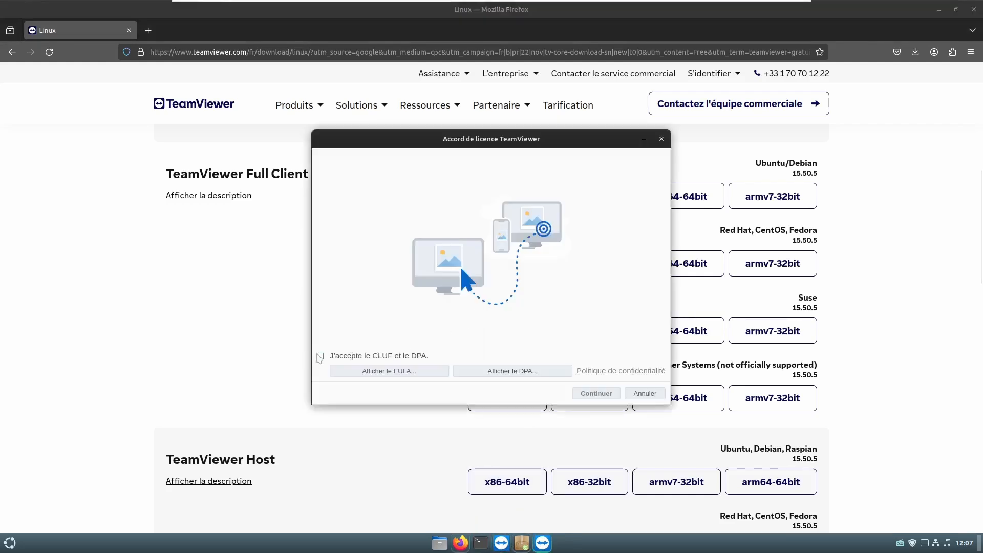
pyautogui.click(320, 356)
pyautogui.click(596, 393)
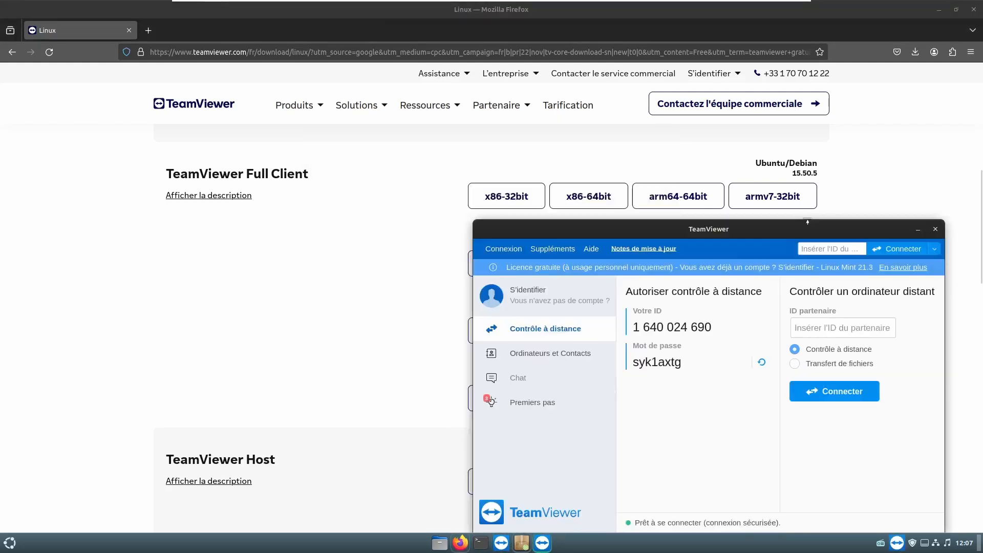
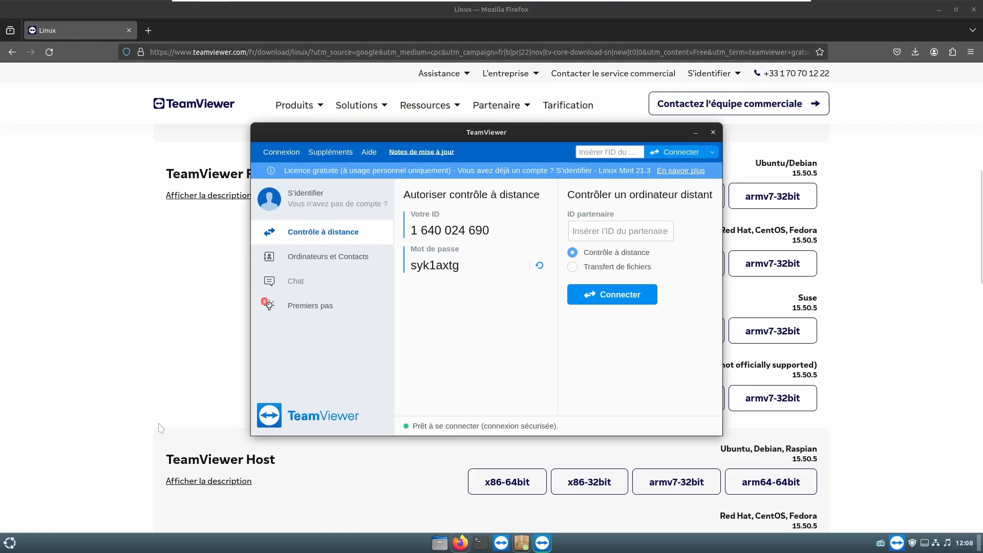
# - Scroll the TeamViewer Linux download page and close the TeamViewer window
pyautogui.scroll(-6, 462, 460)
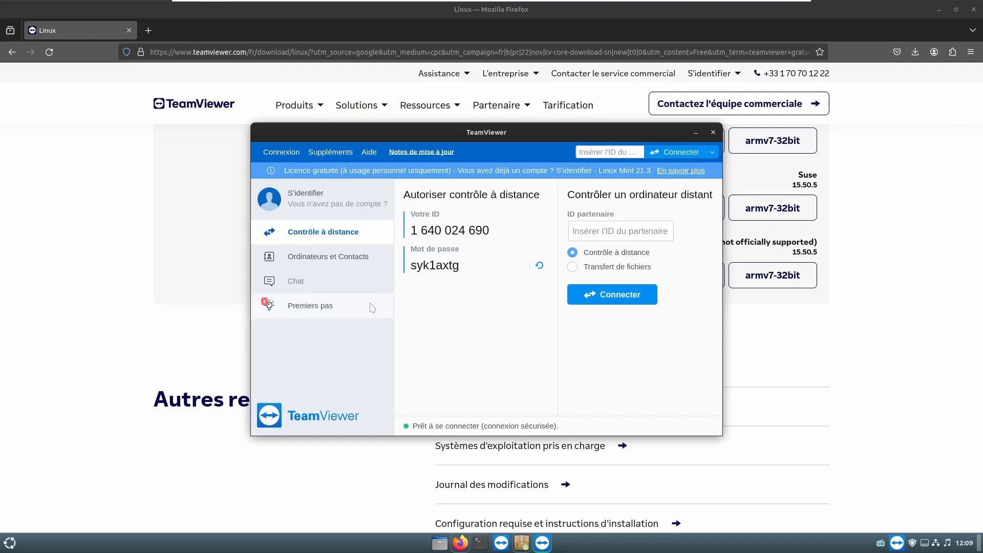
pyautogui.click(713, 133)
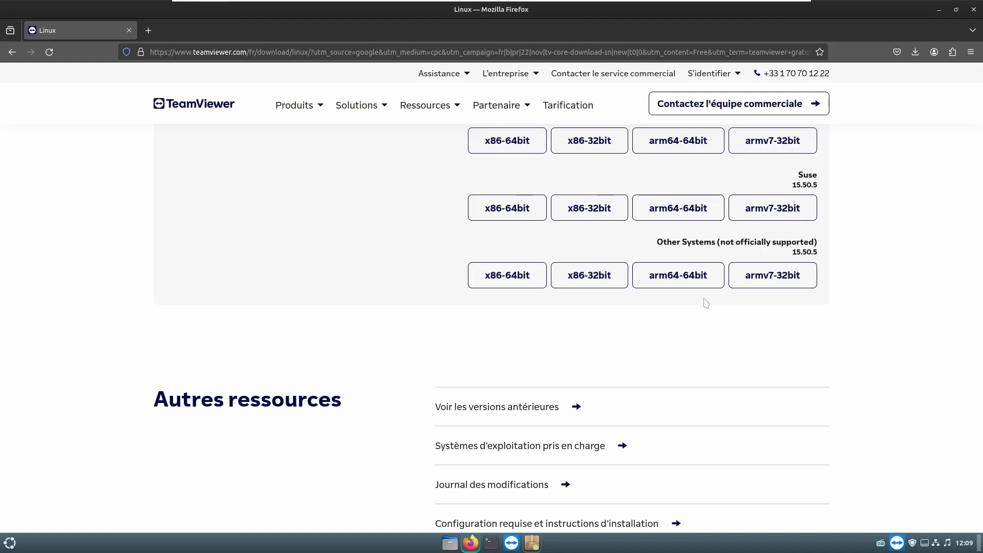
# - Decline the local mirror in Update Manager, then browse the Options, Paquets and Automatisation preferences
pyautogui.click(912, 543)
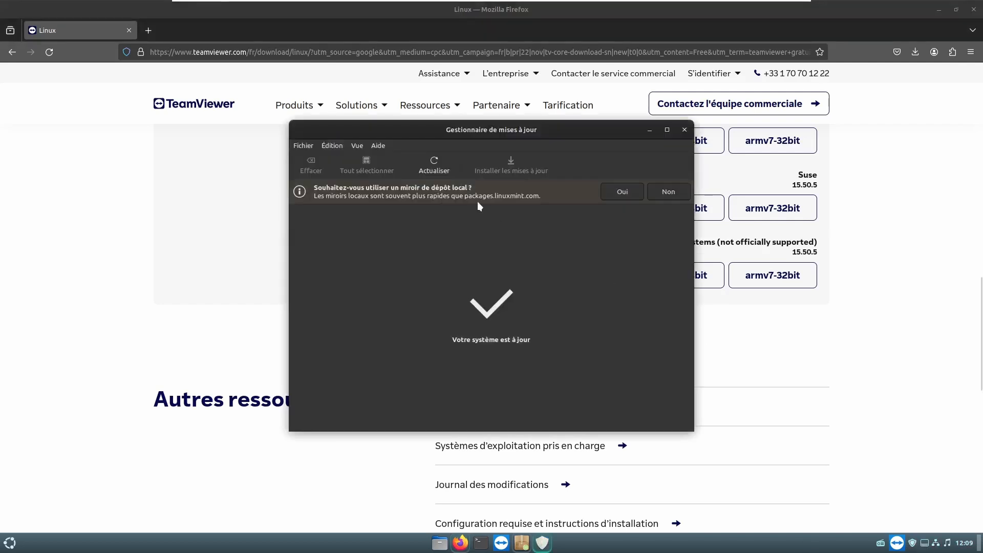
pyautogui.click(669, 191)
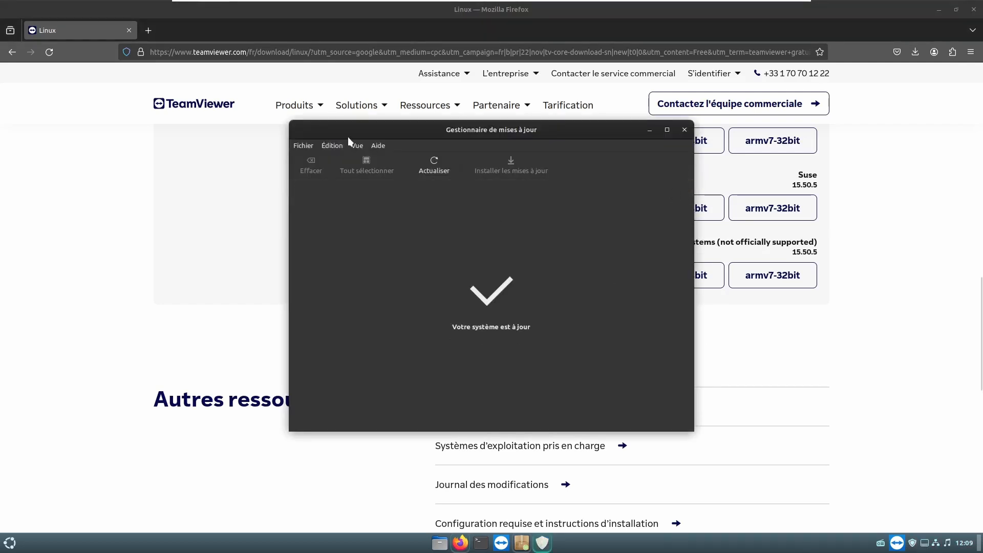
pyautogui.click(302, 145)
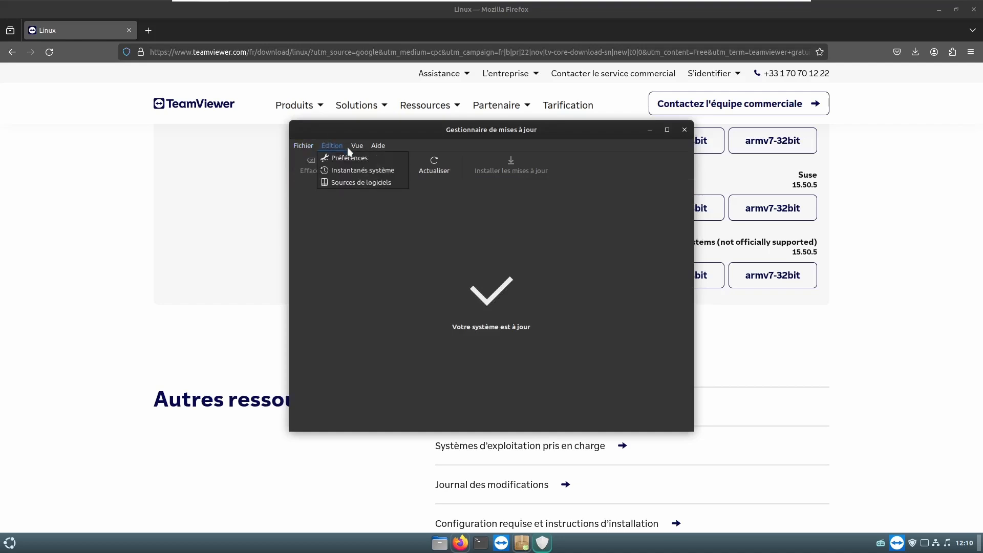
pyautogui.click(340, 158)
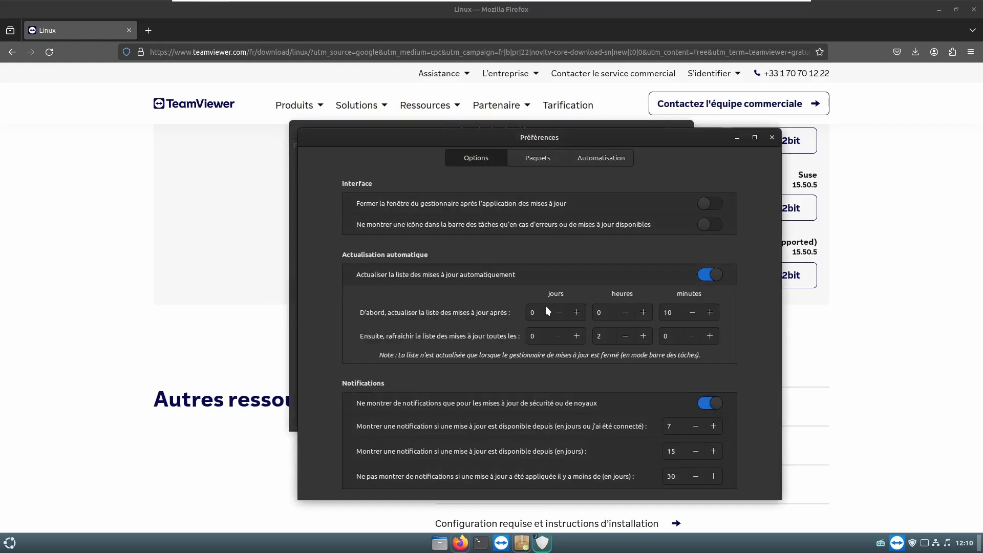
pyautogui.click(536, 156)
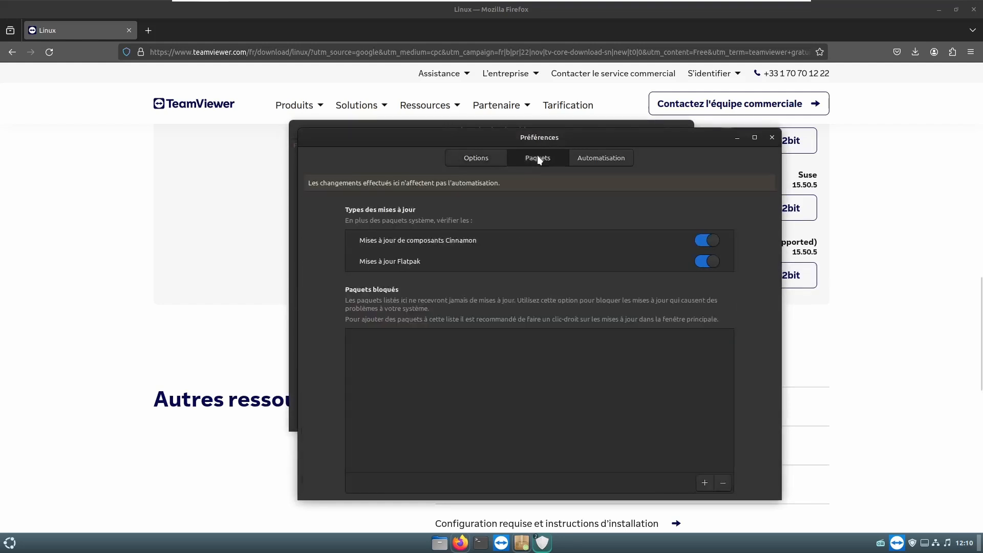
pyautogui.click(470, 161)
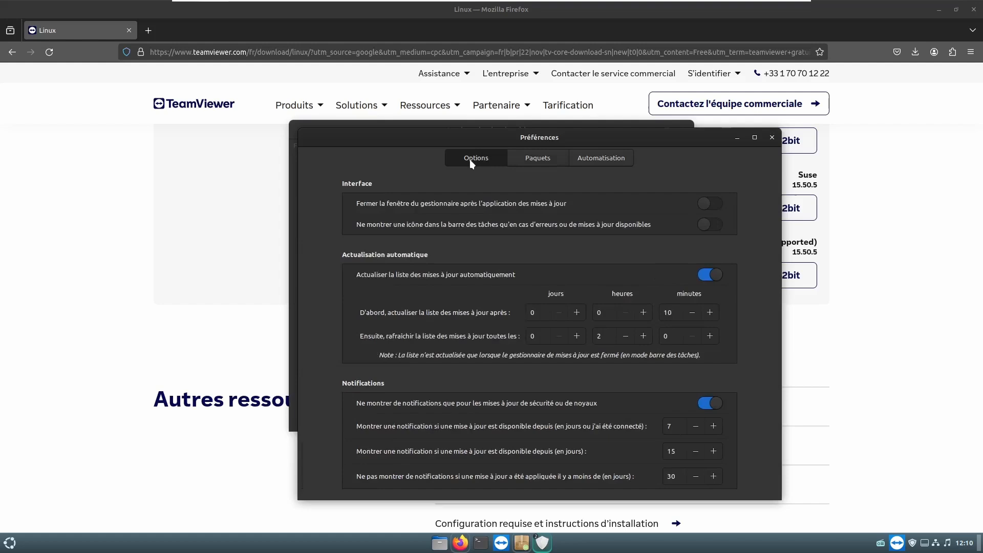
pyautogui.click(579, 330)
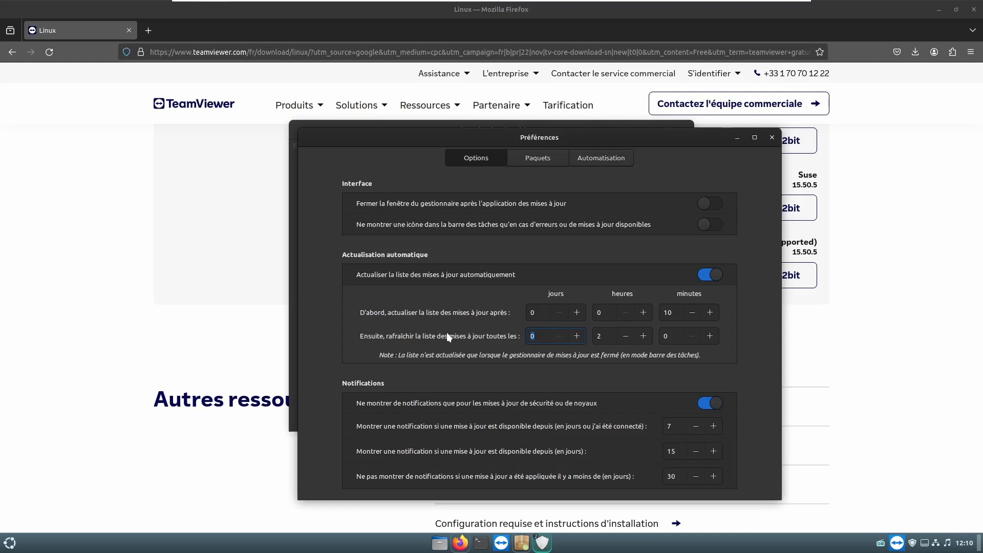
pyautogui.click(609, 159)
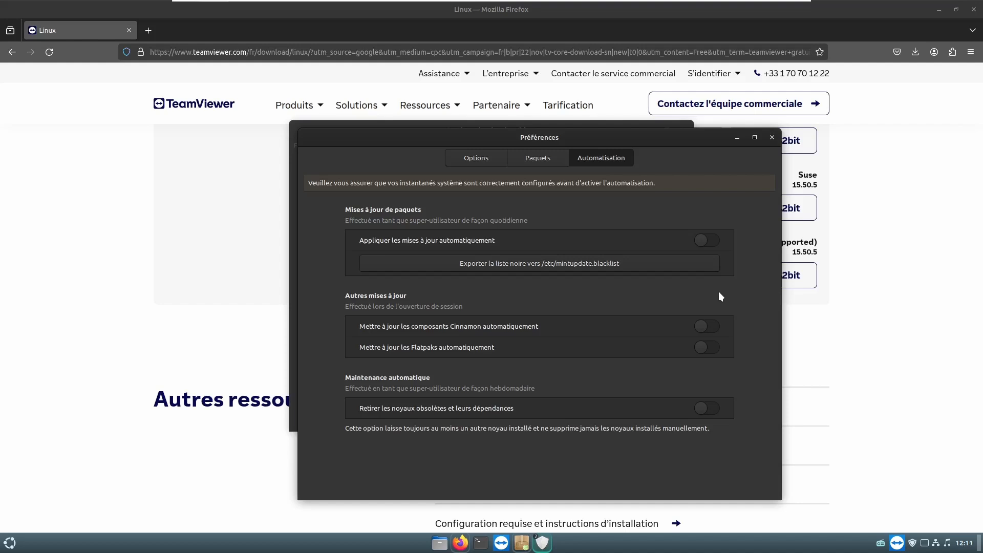
pyautogui.click(773, 136)
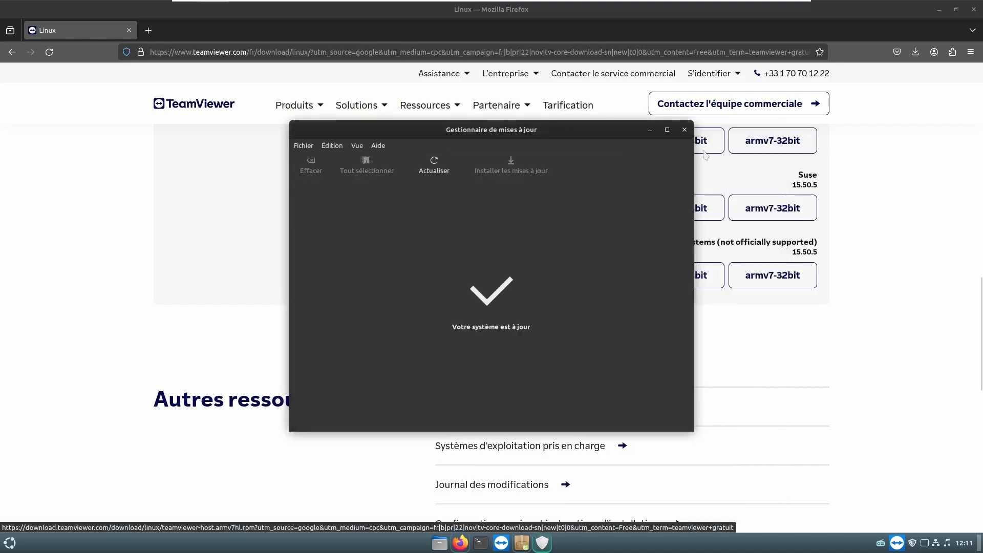
# - Close Update Manager, launch Timeshift with the admin password, check its empty snapshot list, and close it
pyautogui.click(683, 126)
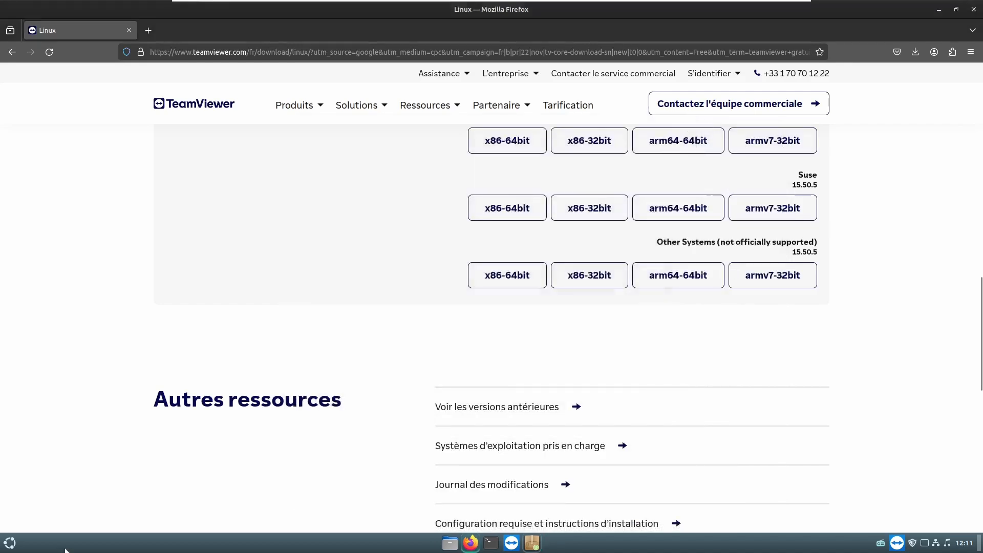
pyautogui.click(7, 545)
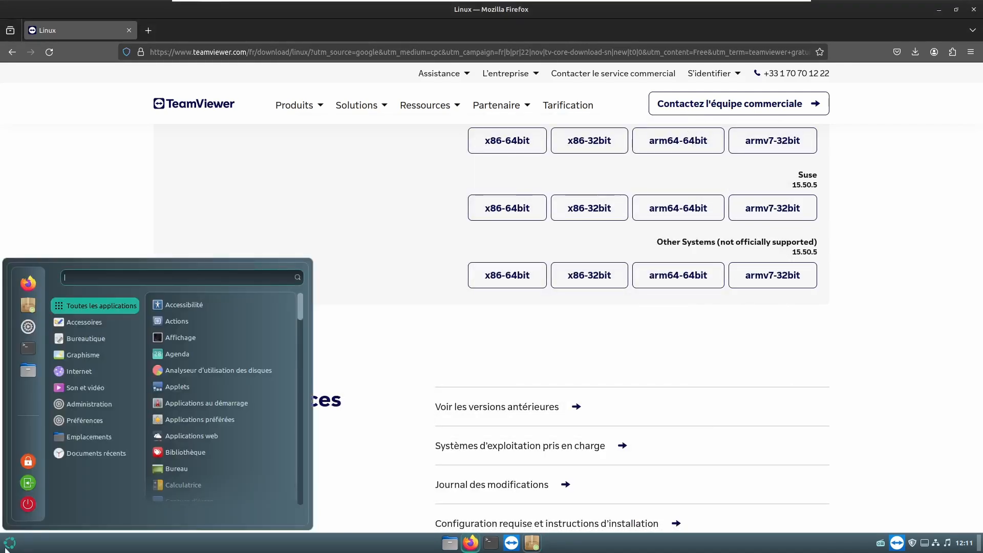
pyautogui.moveTo(89, 404)
pyautogui.scroll(-3, 211, 440)
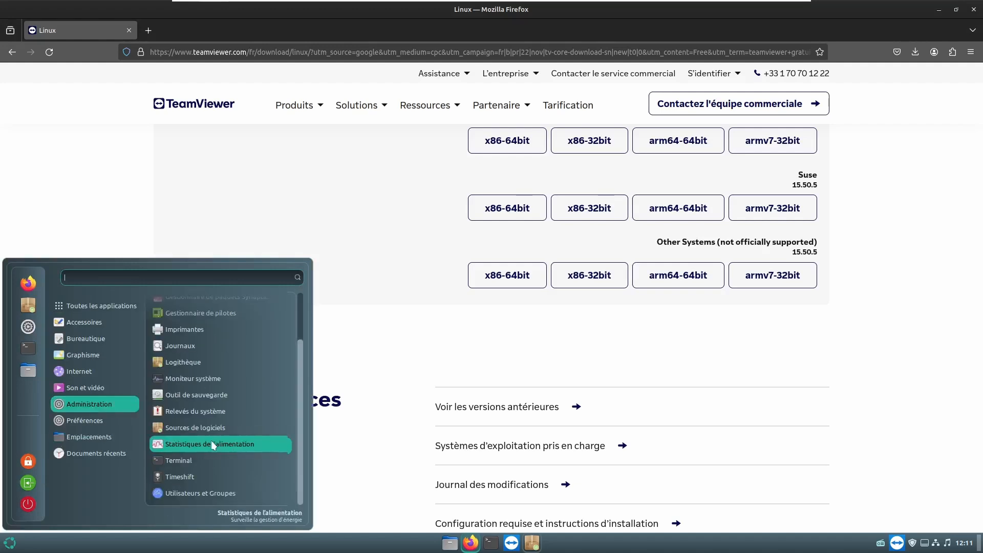
pyautogui.click(186, 476)
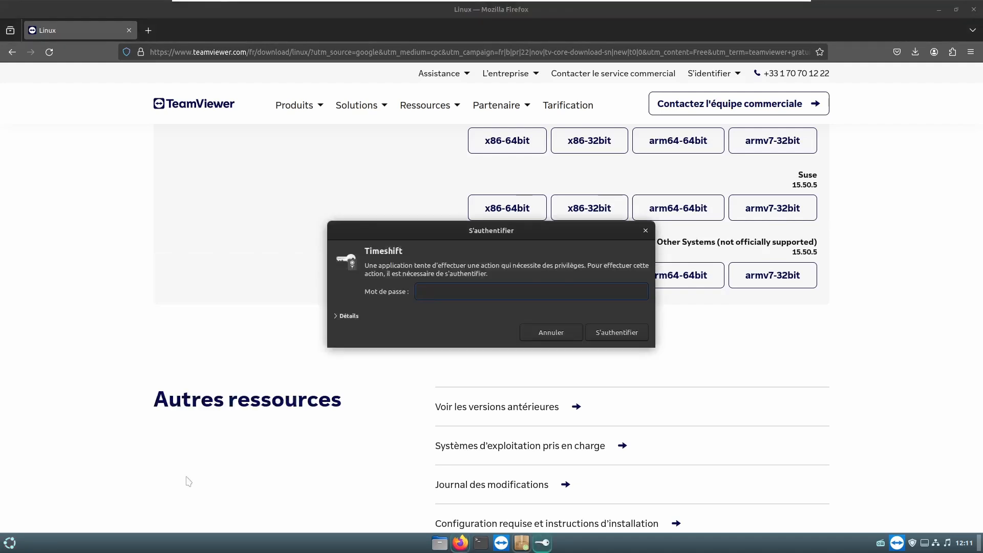
pyautogui.press('Return')
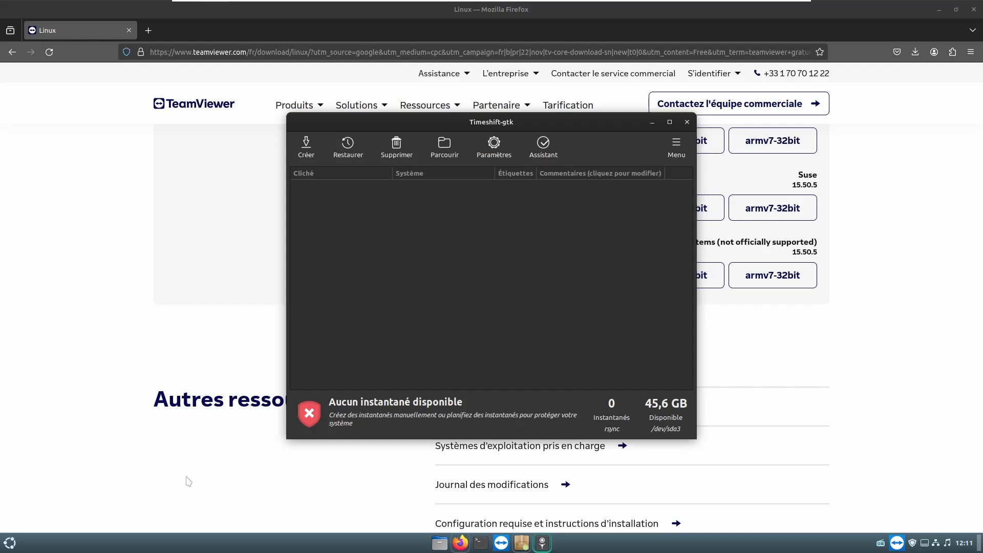
pyautogui.click(687, 122)
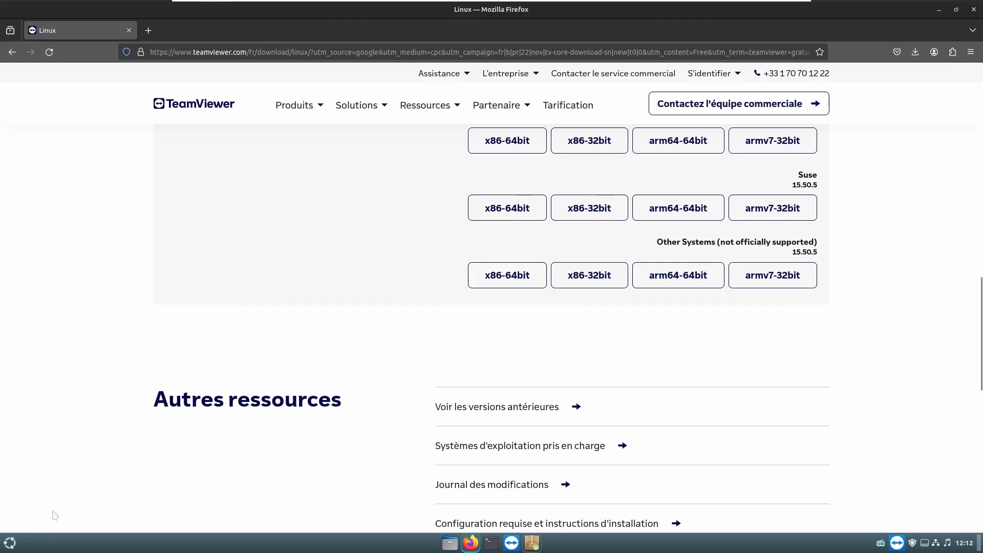
# - Open System Settings from the panel's context menu and show the Comptes en ligne provider list
pyautogui.click(10, 543)
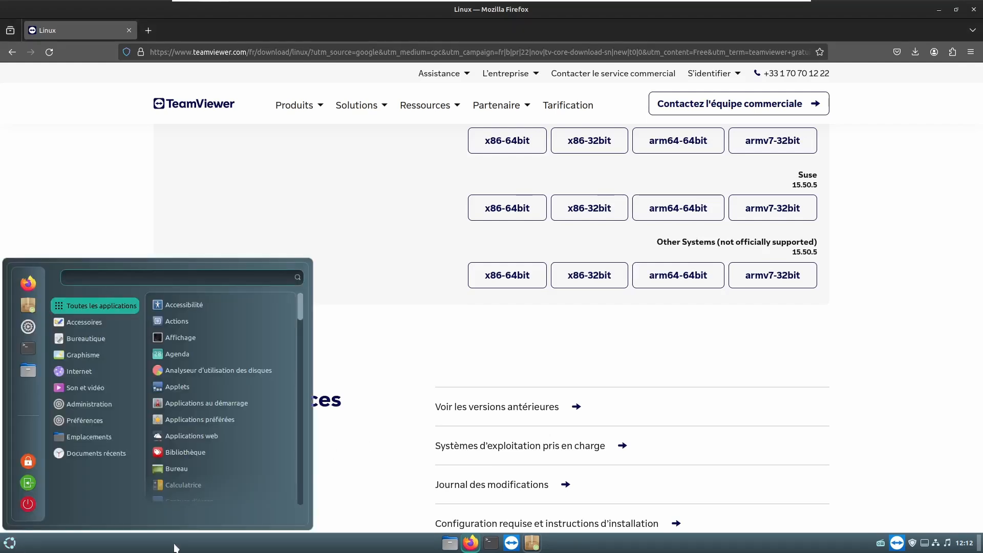
pyautogui.click(175, 547)
pyautogui.rightClick(174, 547)
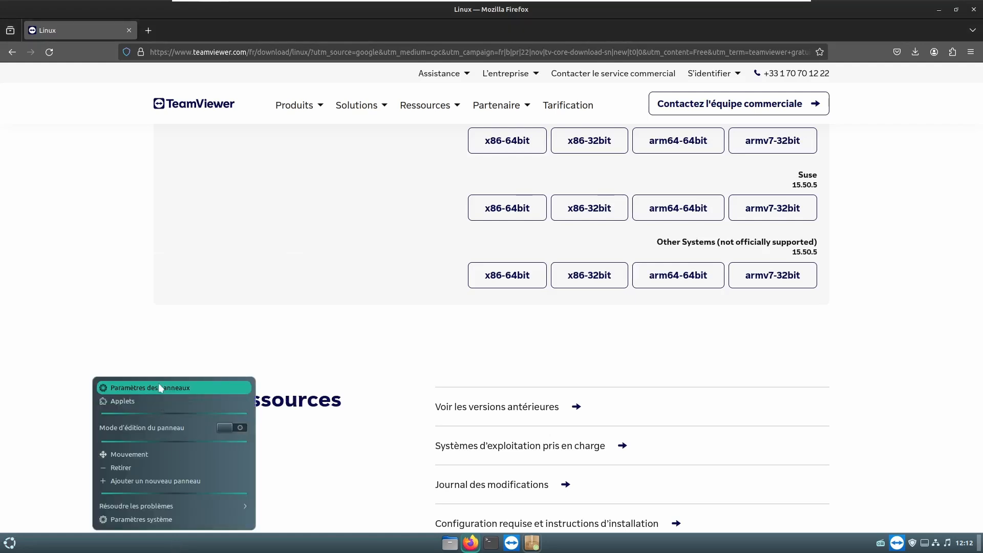
pyautogui.click(144, 519)
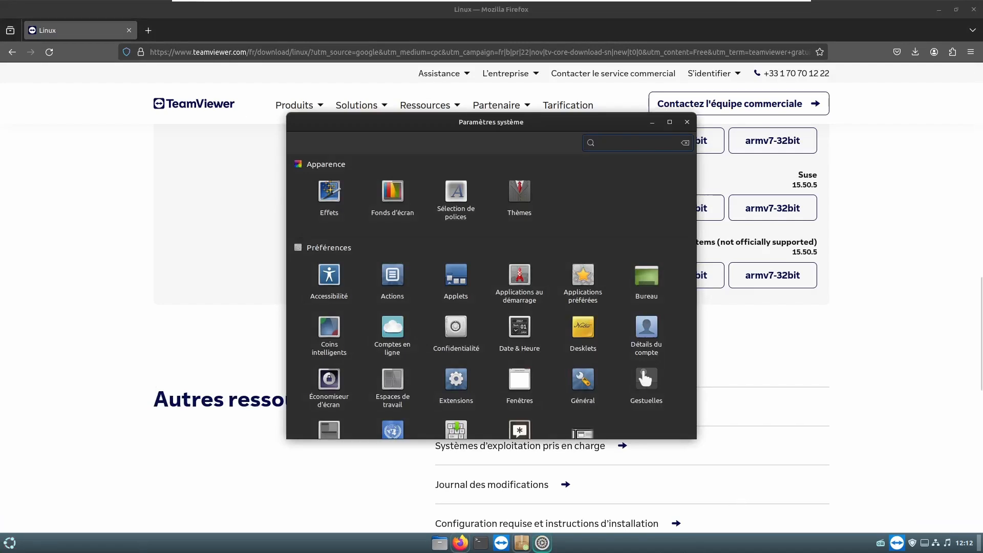
pyautogui.scroll(-5, 486, 358)
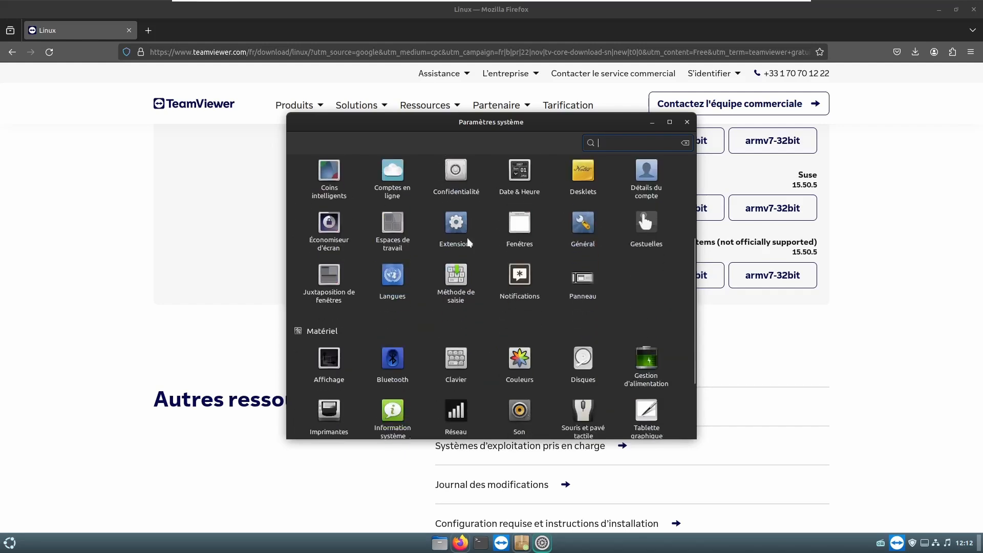
pyautogui.scroll(2, 442, 266)
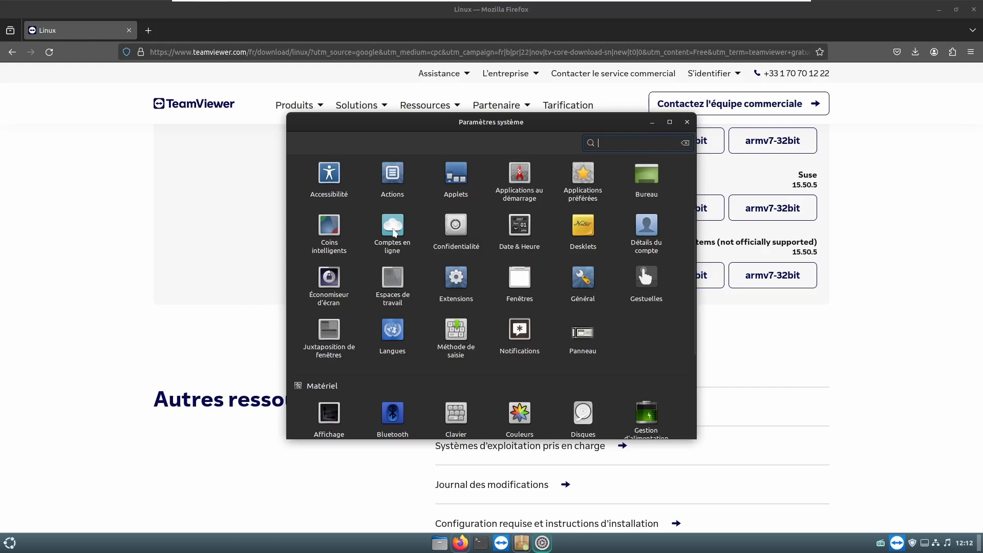
pyautogui.click(394, 229)
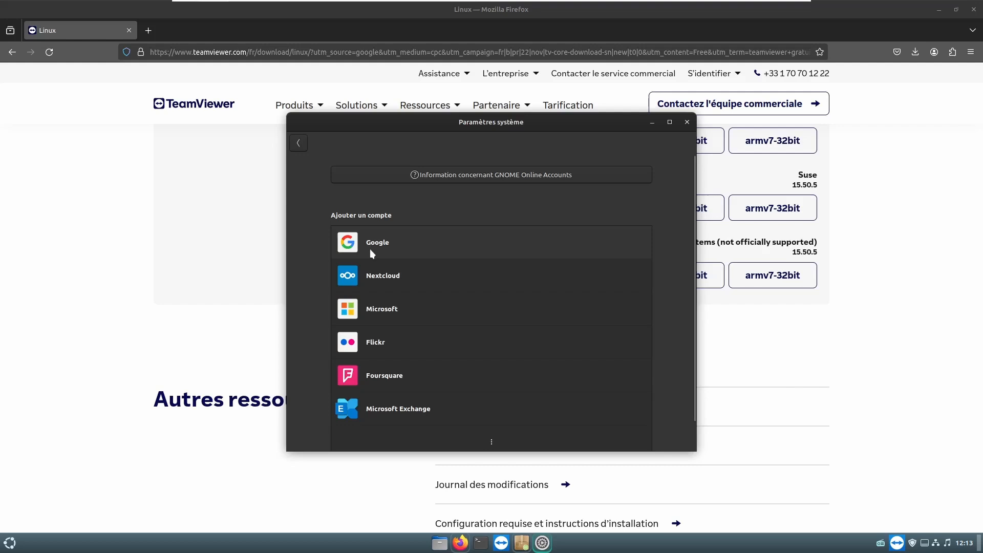
pyautogui.click(11, 543)
pyautogui.click(28, 369)
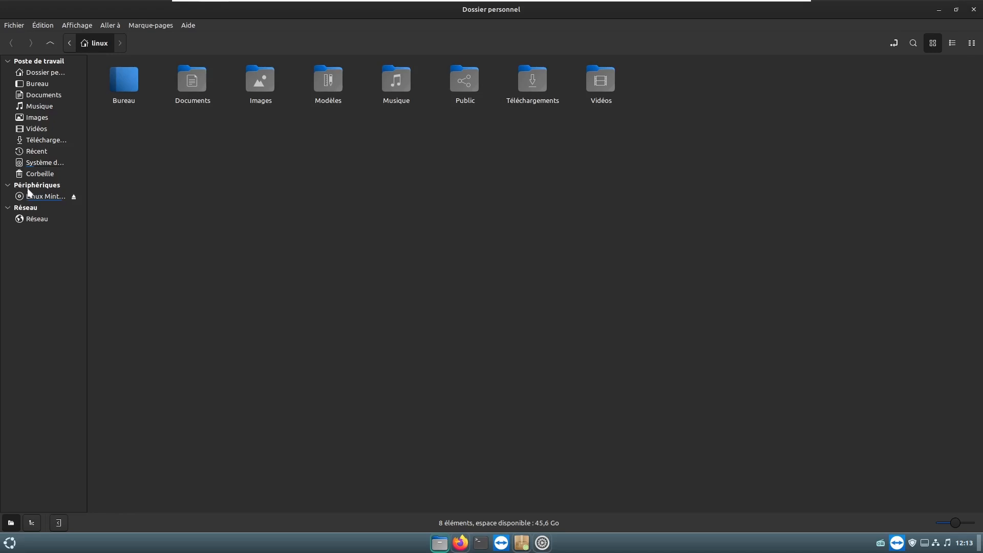
pyautogui.rightClick(35, 219)
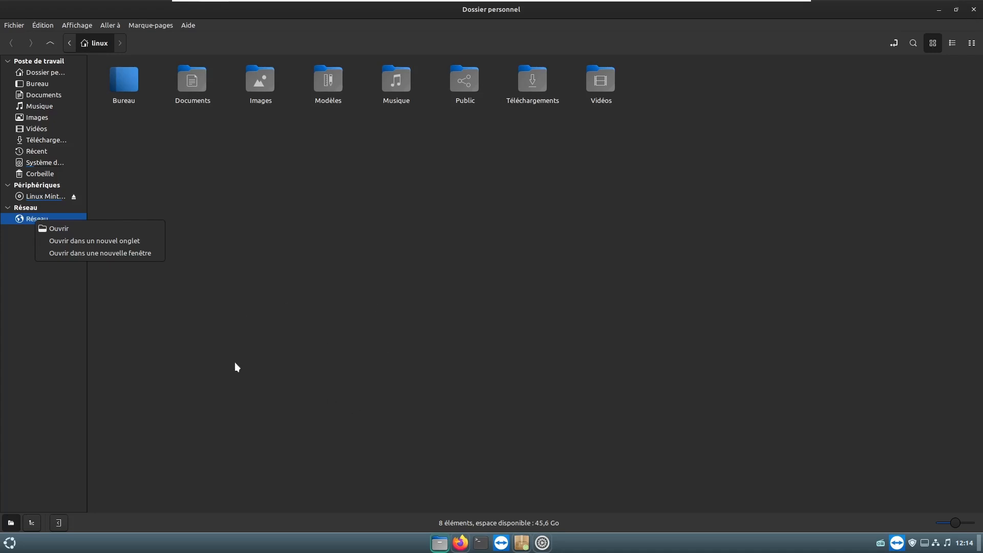
pyautogui.click(973, 13)
pyautogui.click(973, 13)
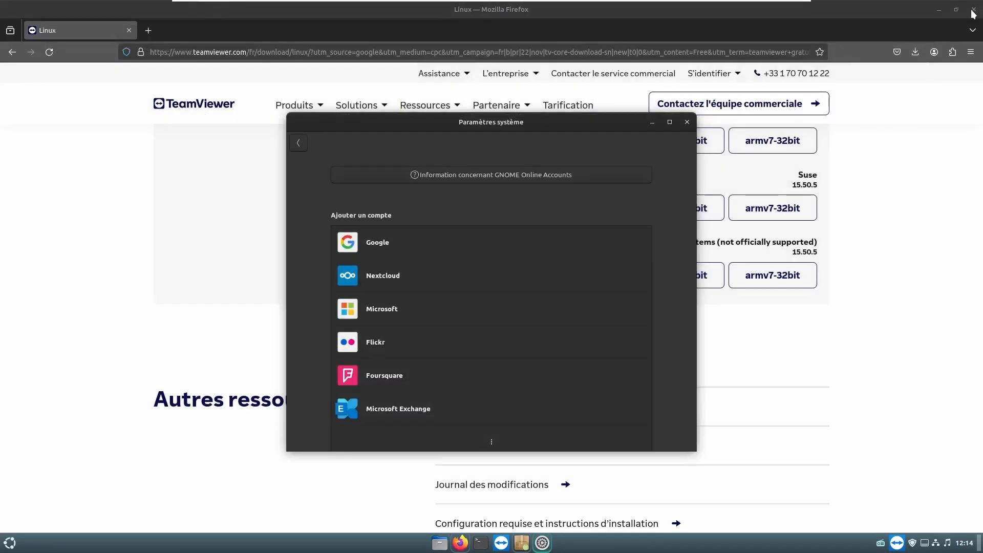
# - Close online accounts, reopen System Settings maximized, and select Utilisateurs et Groupes
pyautogui.click(686, 122)
pyautogui.scroll(-3, 397, 375)
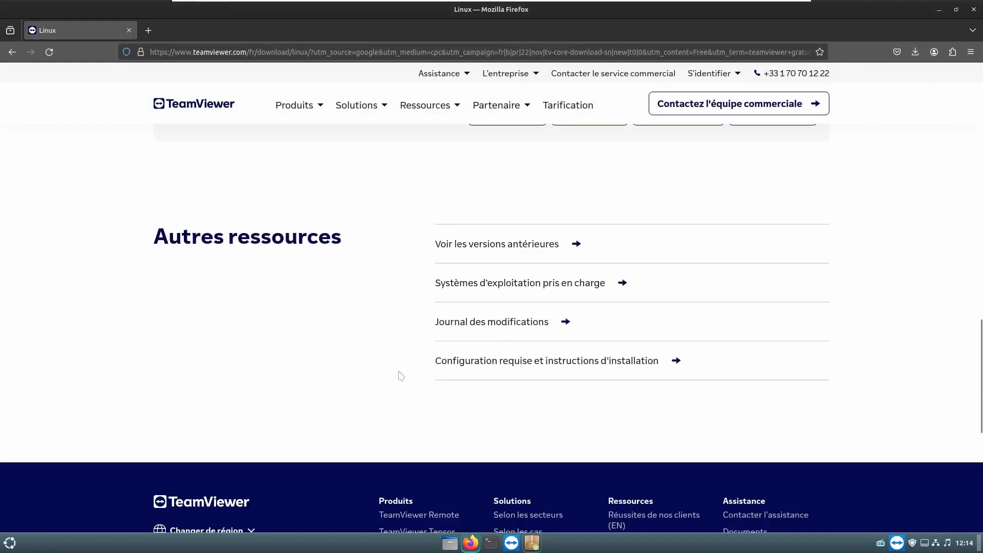
pyautogui.click(11, 544)
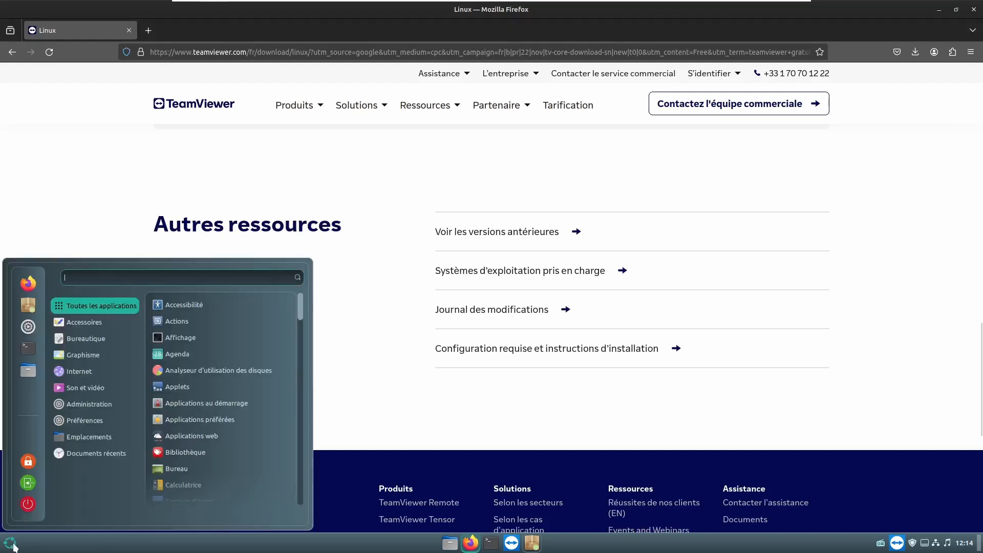
pyautogui.click(71, 546)
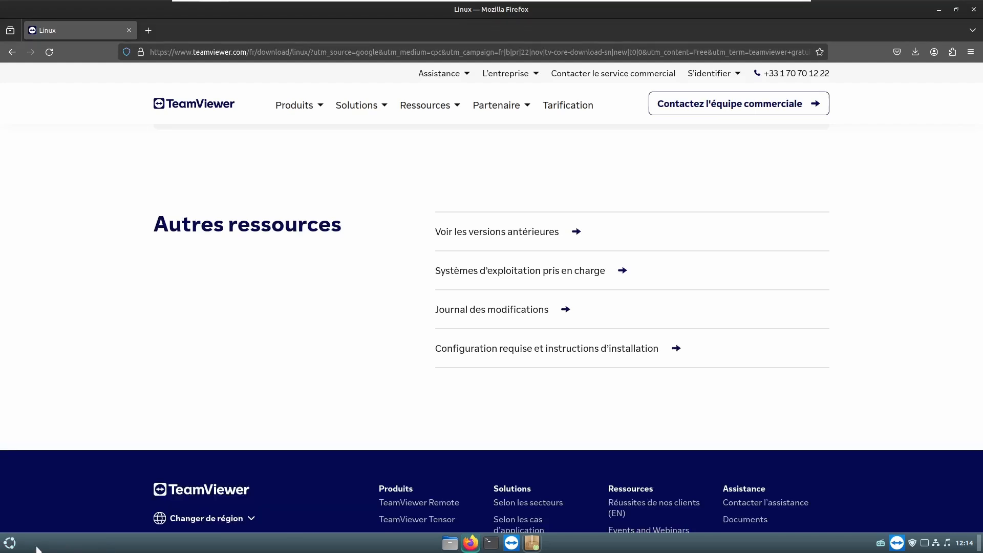
pyautogui.rightClick(39, 548)
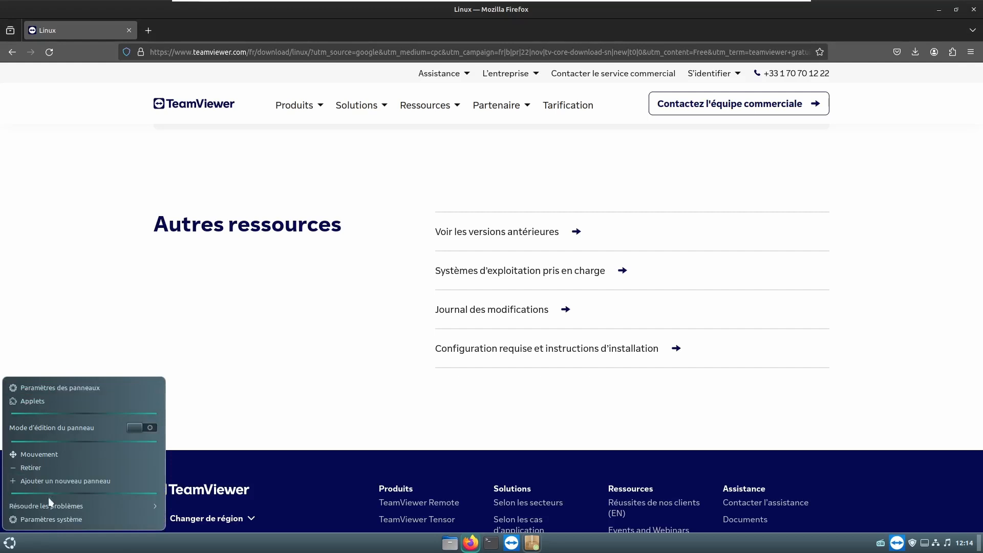
pyautogui.click(45, 519)
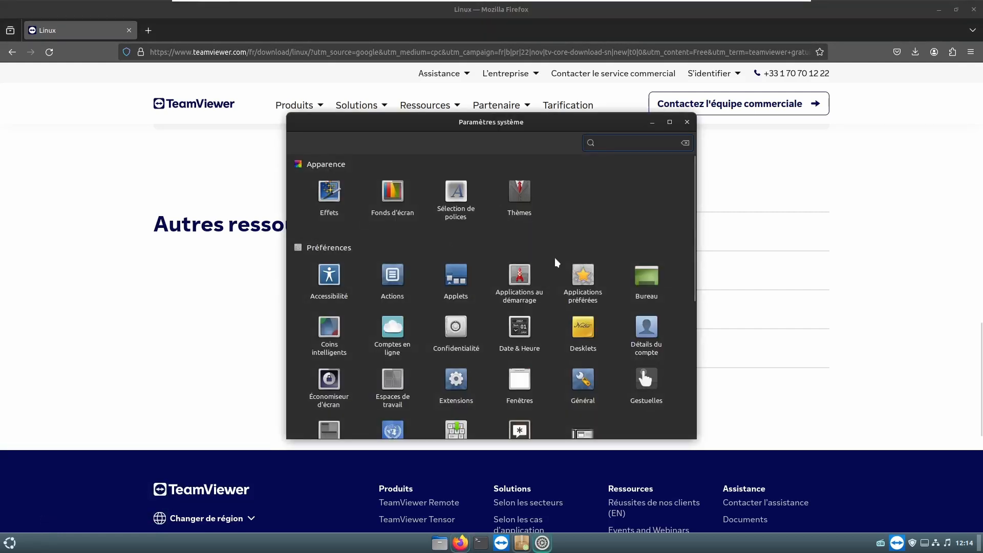
pyautogui.click(669, 122)
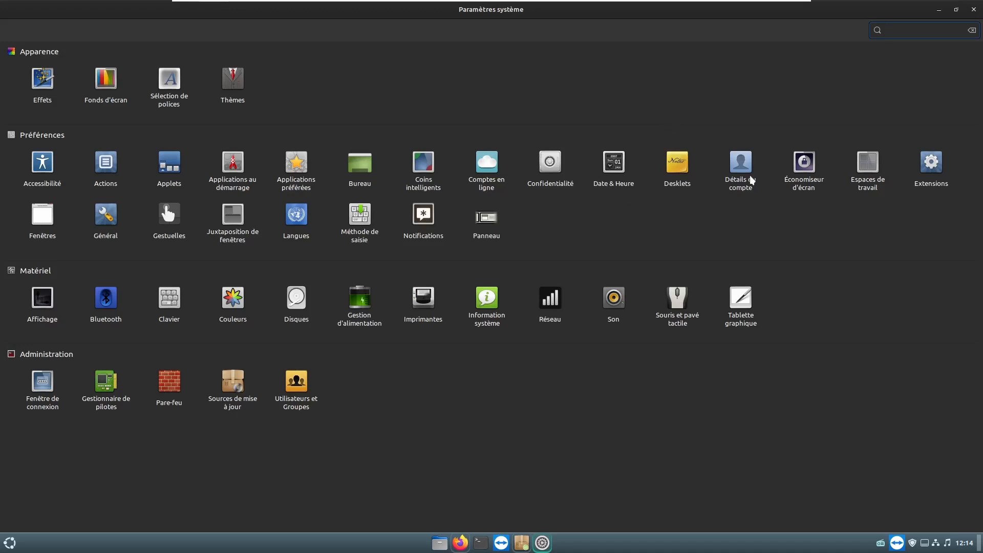
pyautogui.click(301, 385)
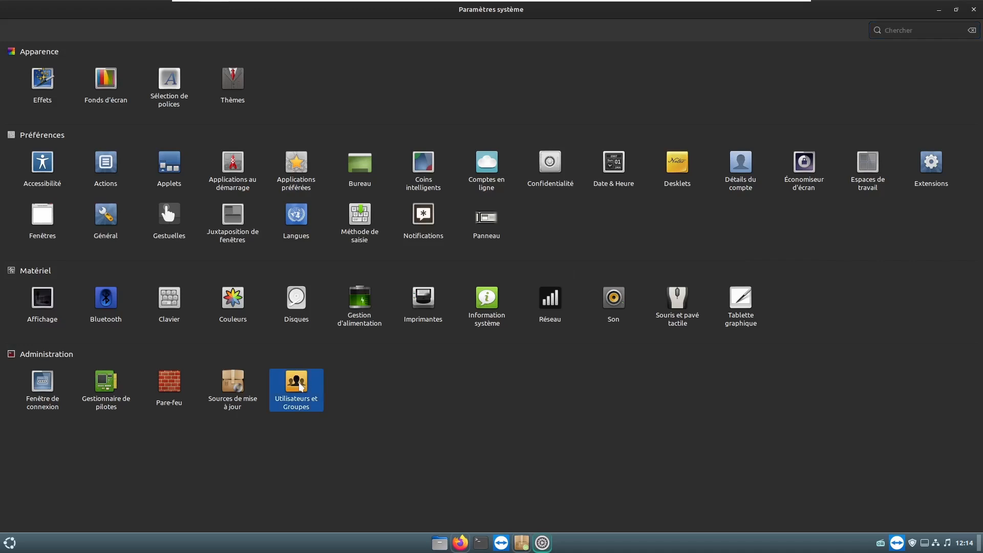
# - Authenticate in Users and Groups and look over the groups list
pyautogui.press('Return')
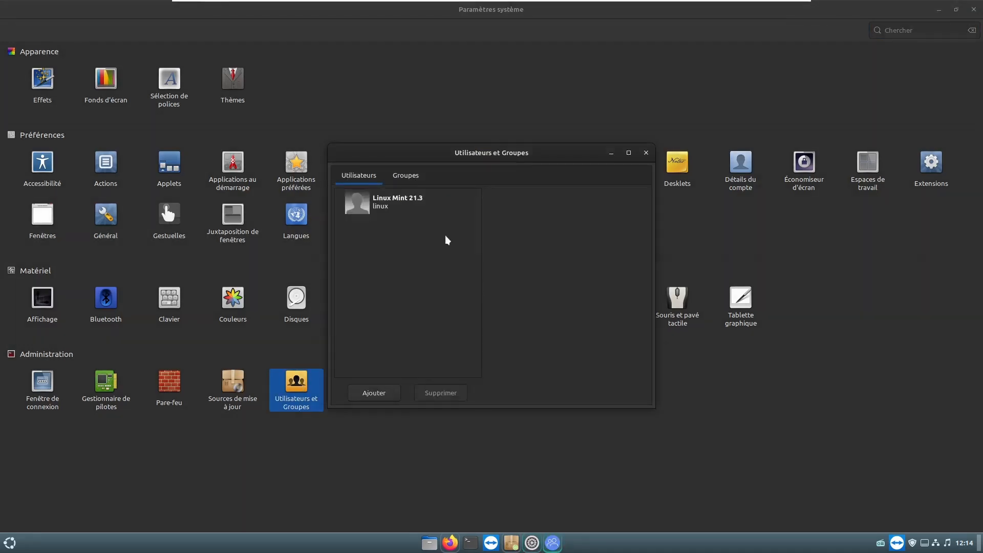
pyautogui.click(410, 174)
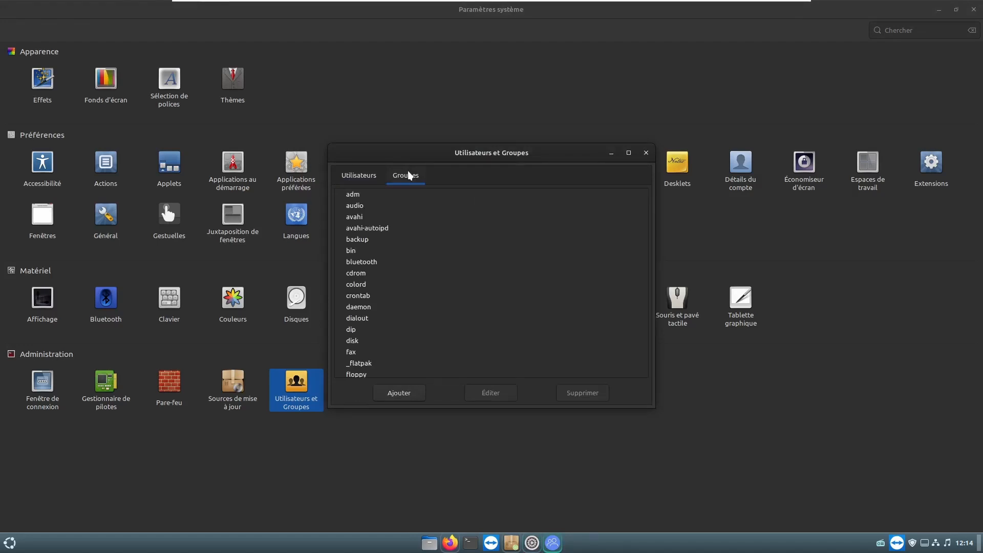
pyautogui.click(373, 179)
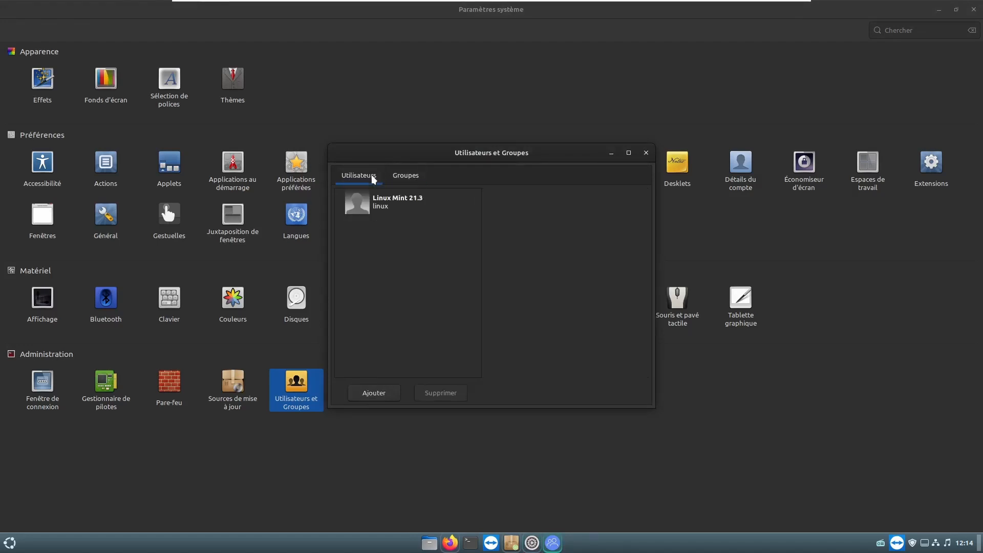
# - Add a standard account with full name and username 'test' and review its details
pyautogui.click(371, 392)
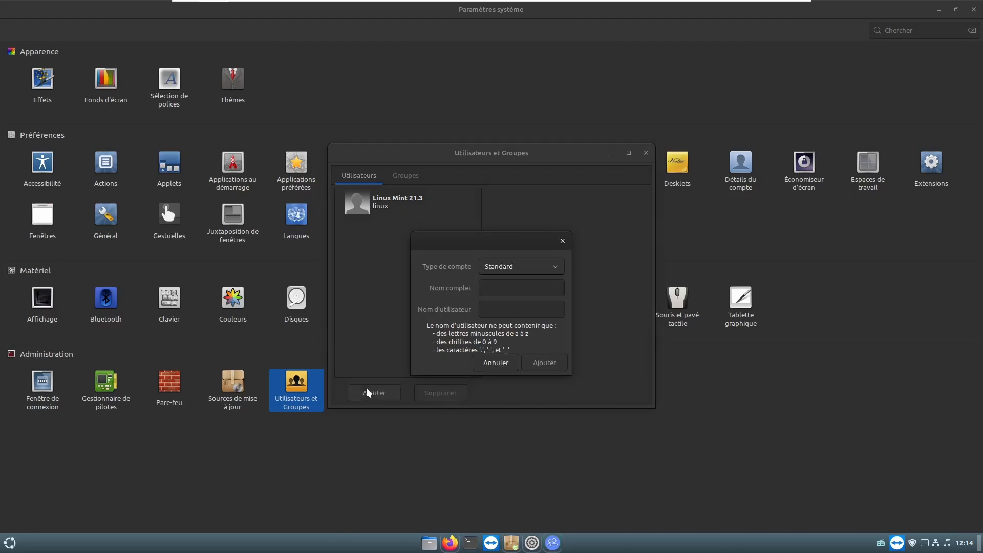
pyautogui.click(497, 290)
pyautogui.write('test')
pyautogui.click(492, 306)
pyautogui.write('test')
pyautogui.click(556, 360)
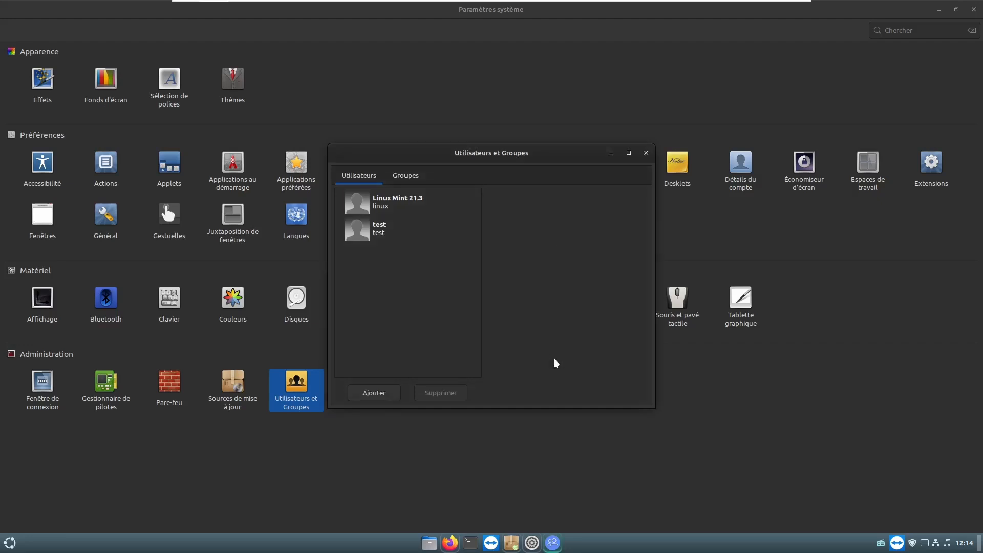
pyautogui.click(383, 234)
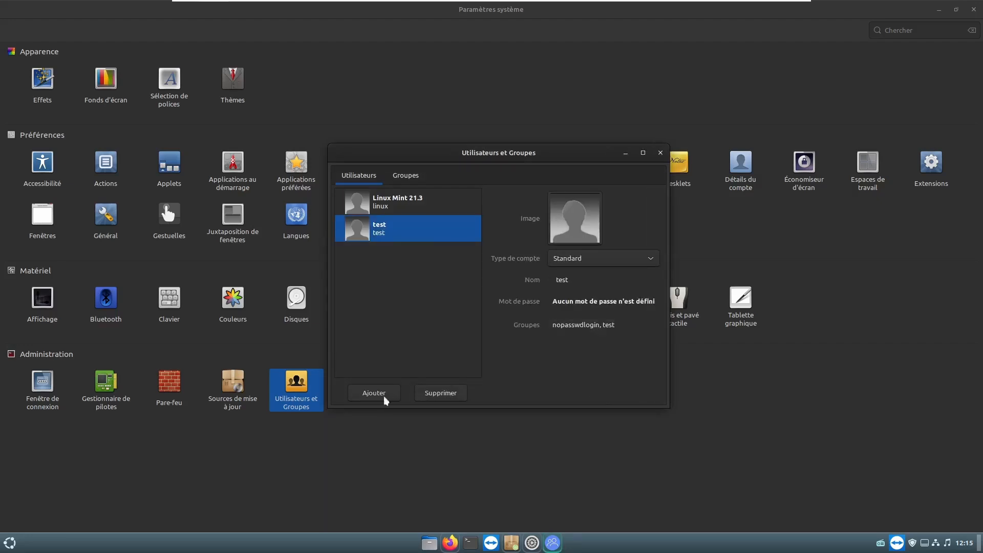
# - Close Users and Groups and choose Changer d'utilisateur from the menu's log-out options
pyautogui.click(660, 153)
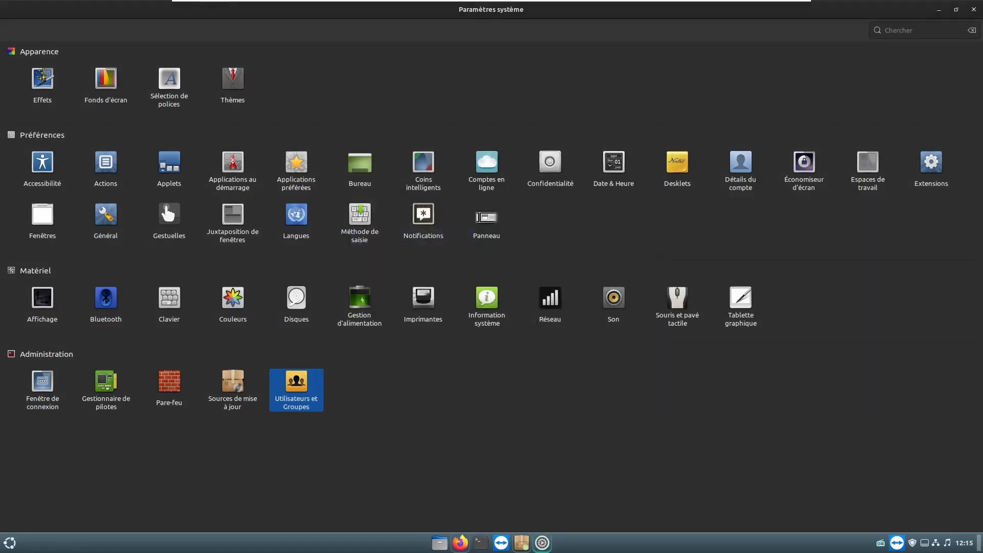
pyautogui.click(12, 541)
pyautogui.click(33, 486)
pyautogui.click(383, 308)
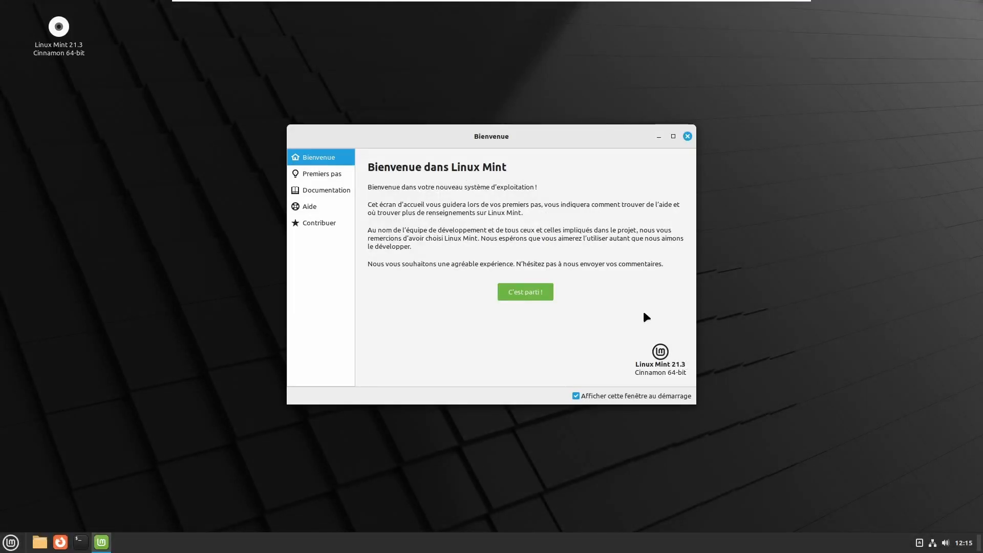
# - Close the Bienvenue dans Linux Mint window and browse the application menu
pyautogui.click(687, 136)
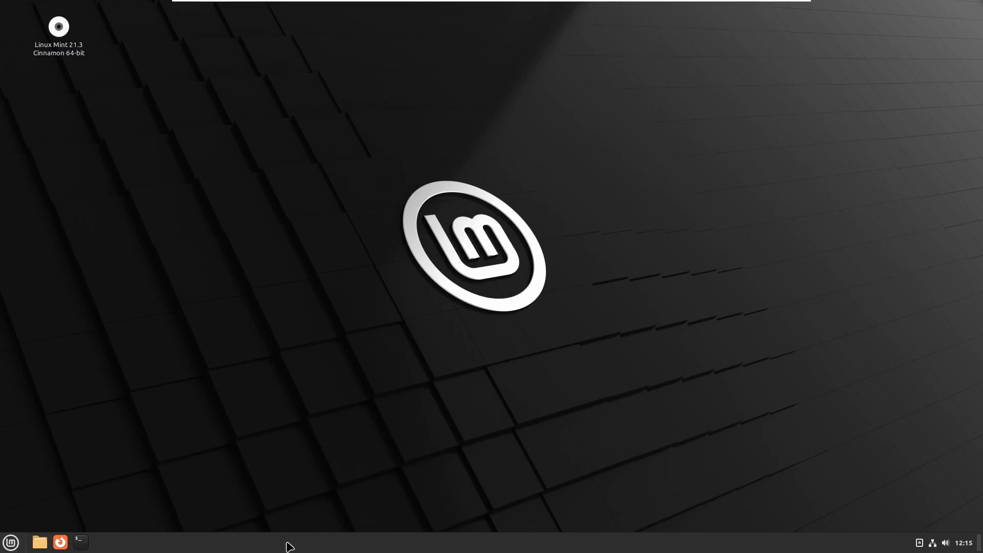
pyautogui.click(11, 545)
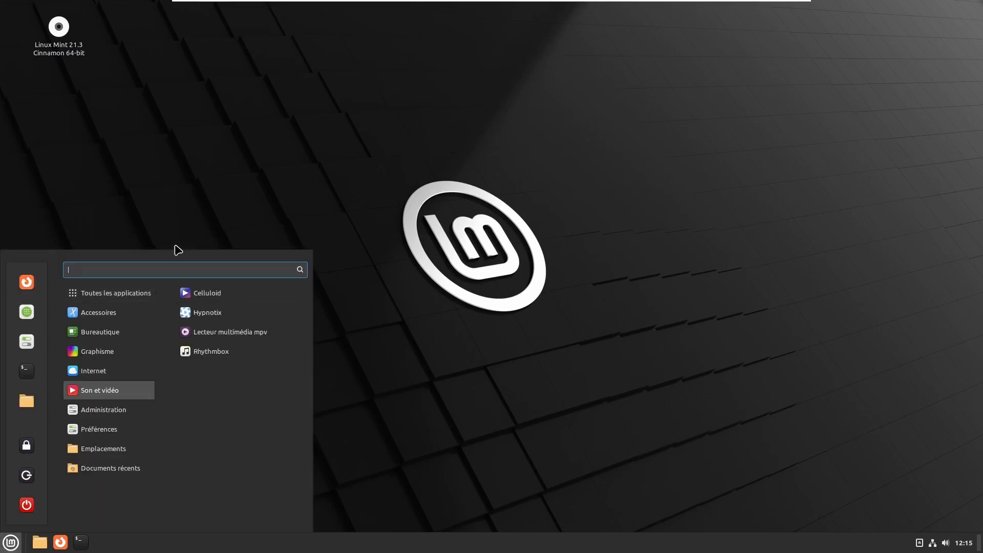
pyautogui.scroll(-5, 236, 520)
pyautogui.click(560, 344)
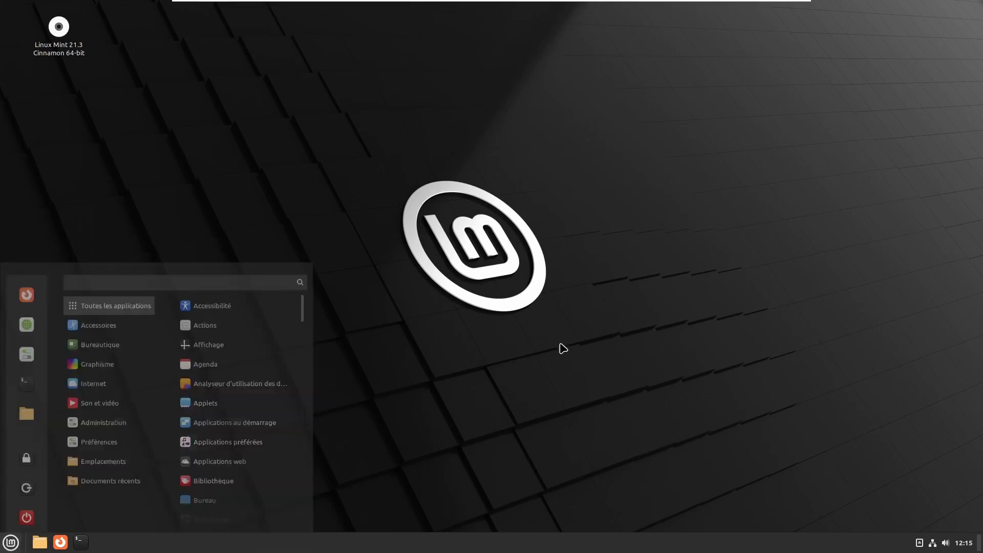
# - Cancel the shutdown prompt and request the log-out confirmation from the menu
pyautogui.click(10, 543)
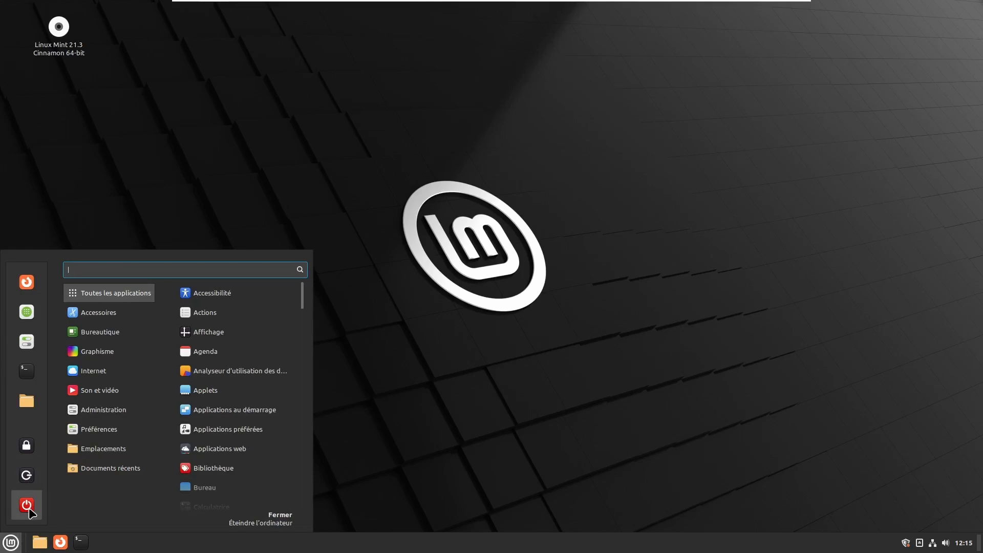
pyautogui.click(27, 505)
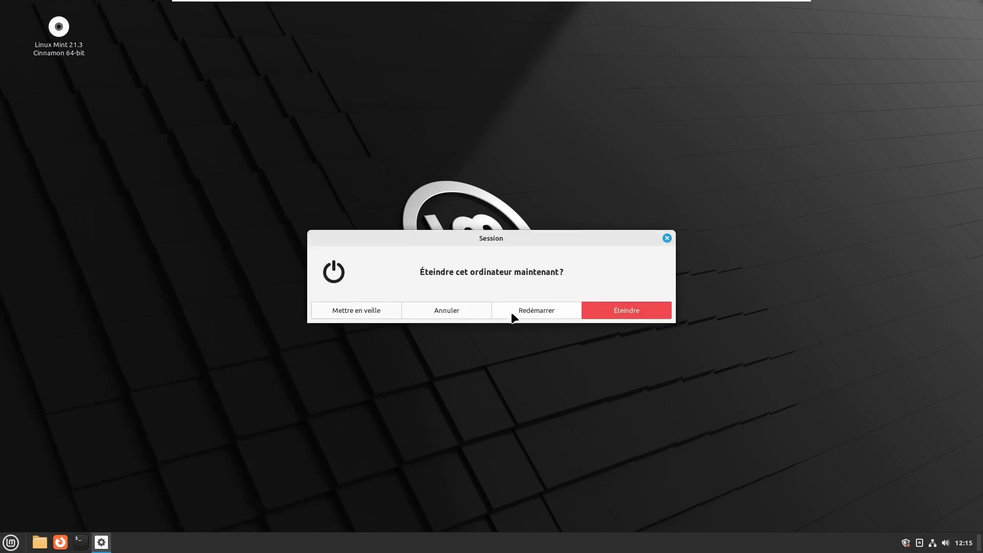
pyautogui.click(667, 238)
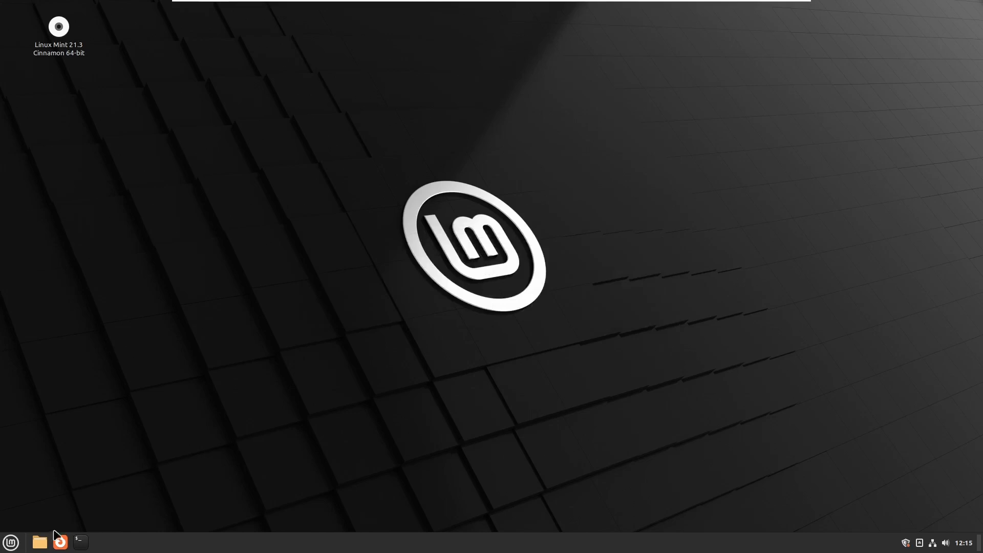
pyautogui.click(11, 543)
pyautogui.click(25, 481)
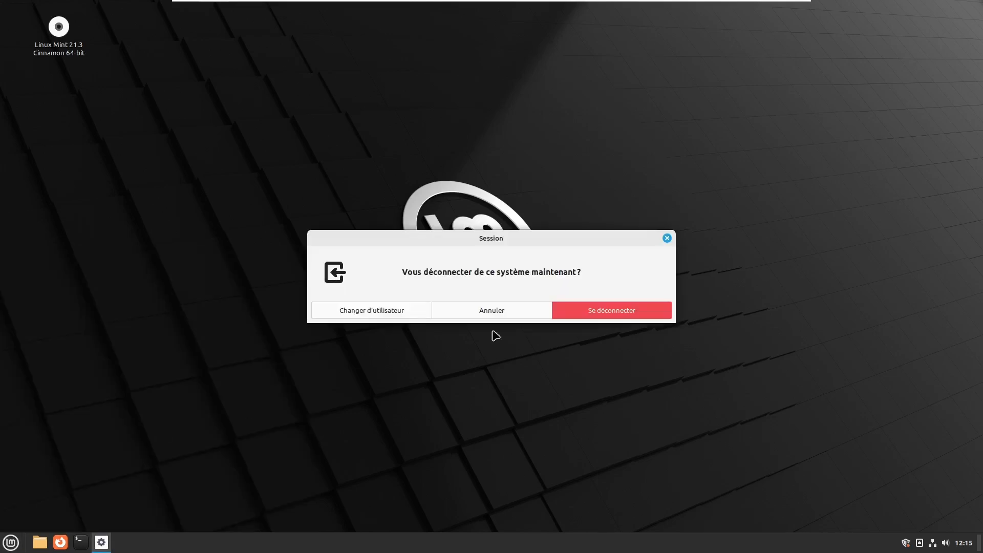
# - Log out, sign back in with the user's password, and open the system information page
pyautogui.click(632, 317)
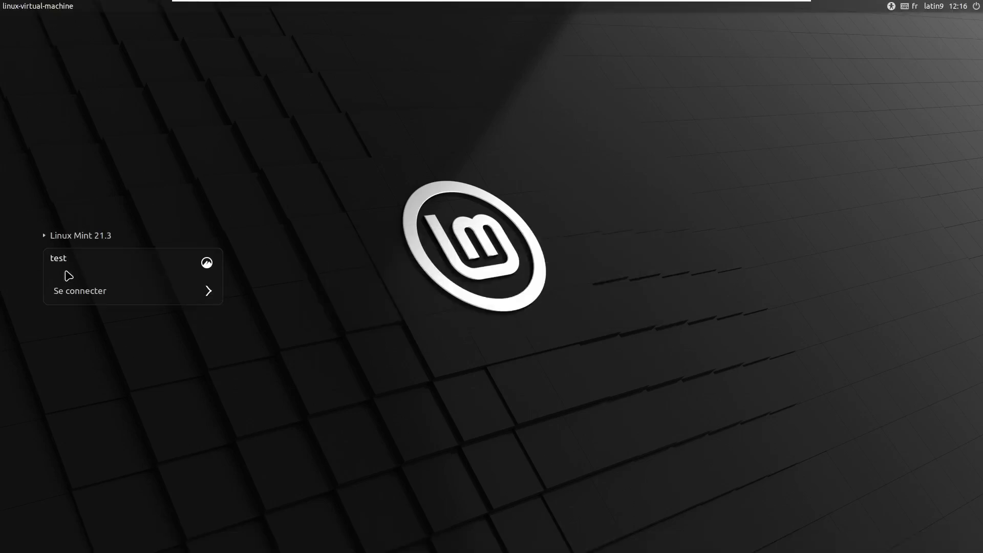
pyautogui.click(76, 235)
pyautogui.press('Return')
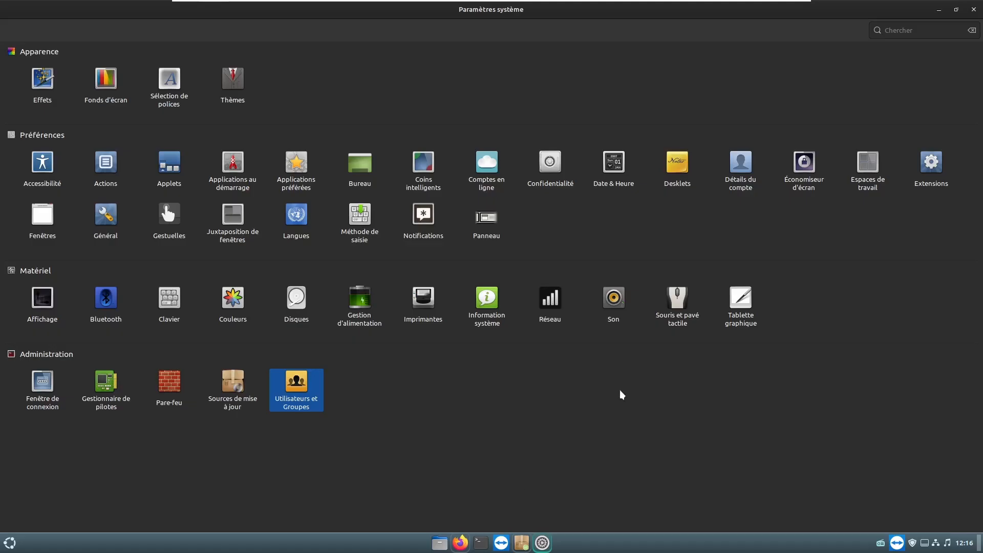
pyautogui.click(494, 302)
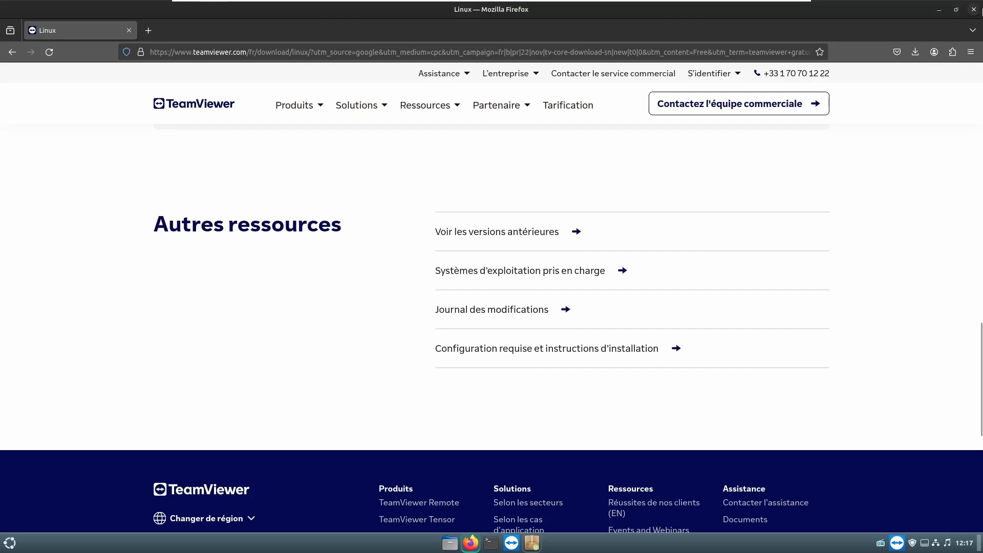
# - Close Firefox, install the Bitwarden Flatpak (1,1 Go) in Logithèque, and return to Les mieux noté(e)s
pyautogui.click(974, 10)
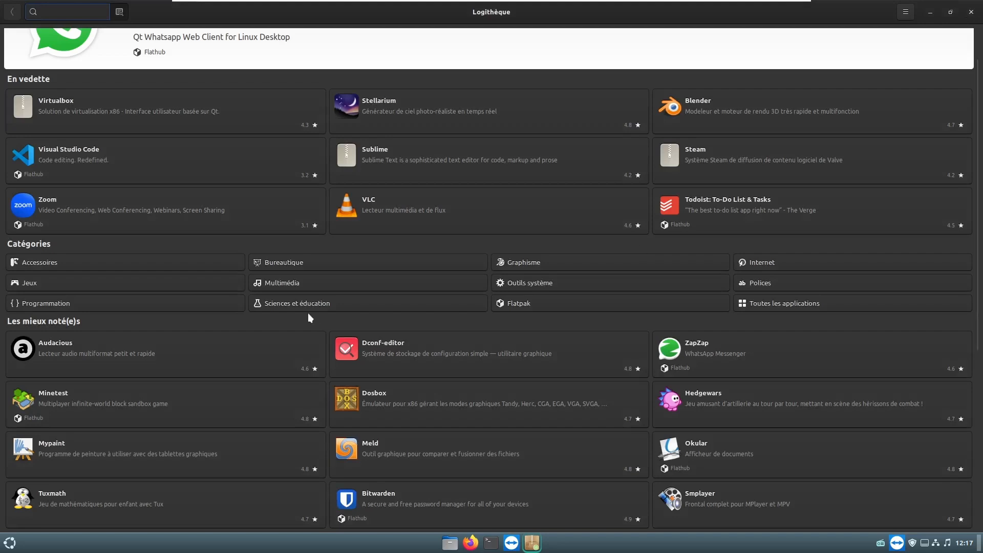
pyautogui.scroll(-3, 318, 404)
pyautogui.scroll(-5, 318, 404)
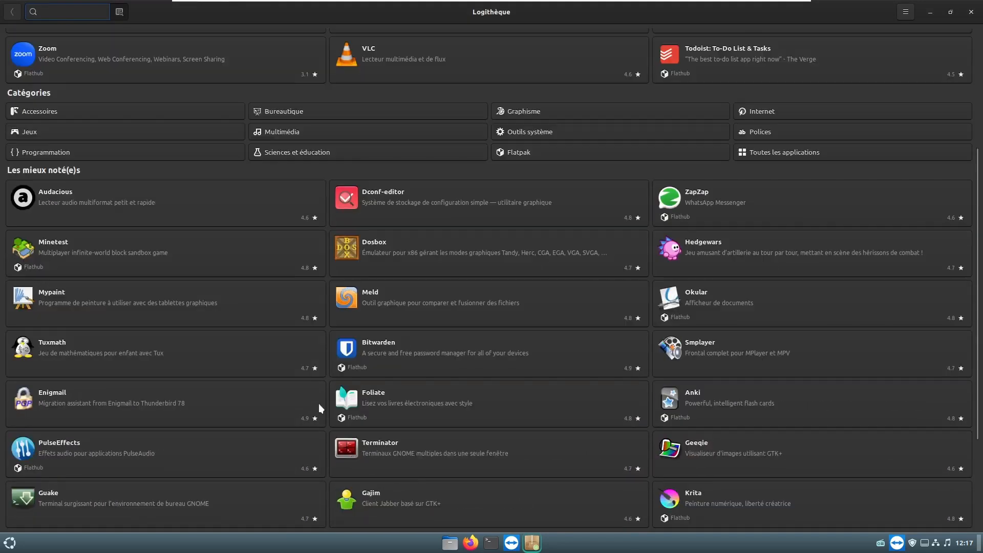
pyautogui.scroll(-2, 319, 404)
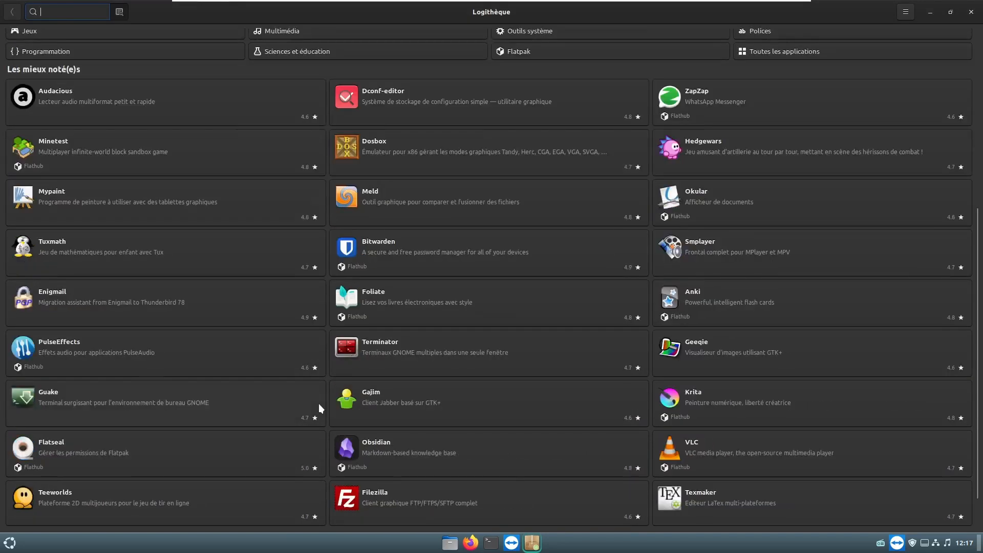
pyautogui.click(401, 249)
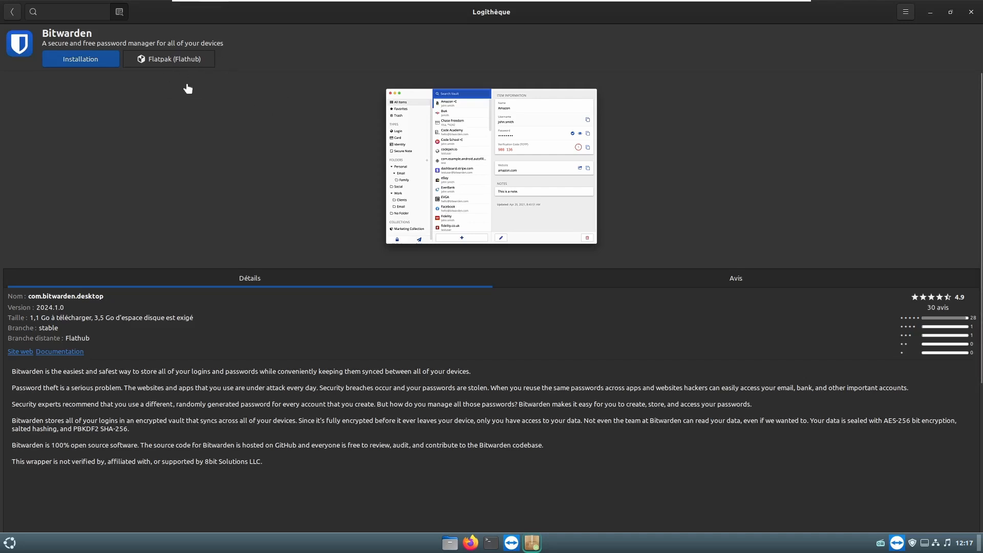
pyautogui.click(84, 56)
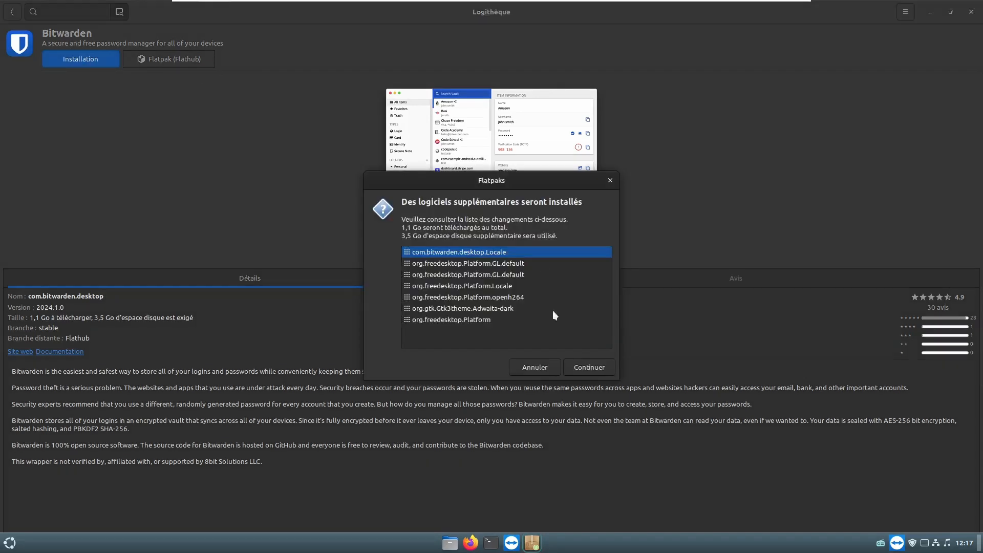
pyautogui.click(591, 368)
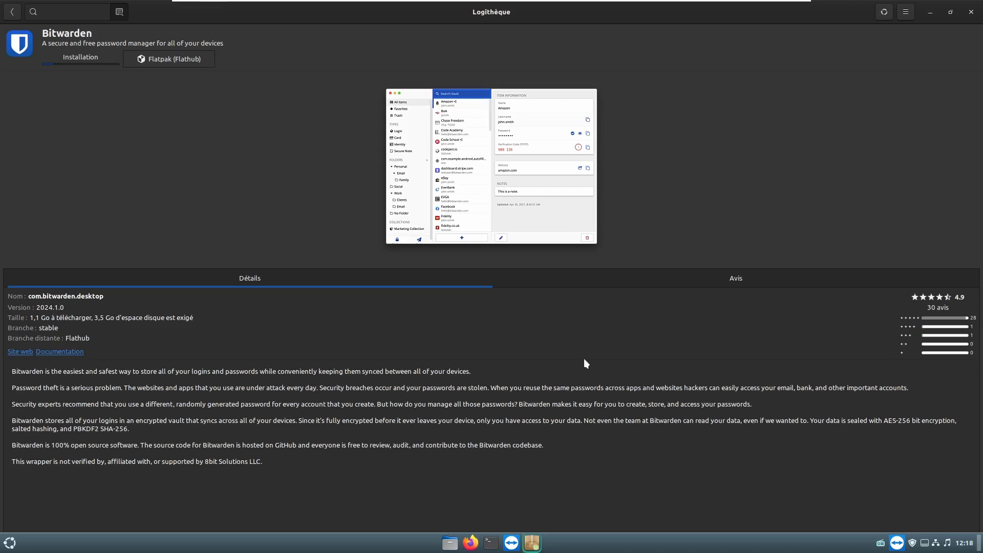
pyautogui.click(14, 14)
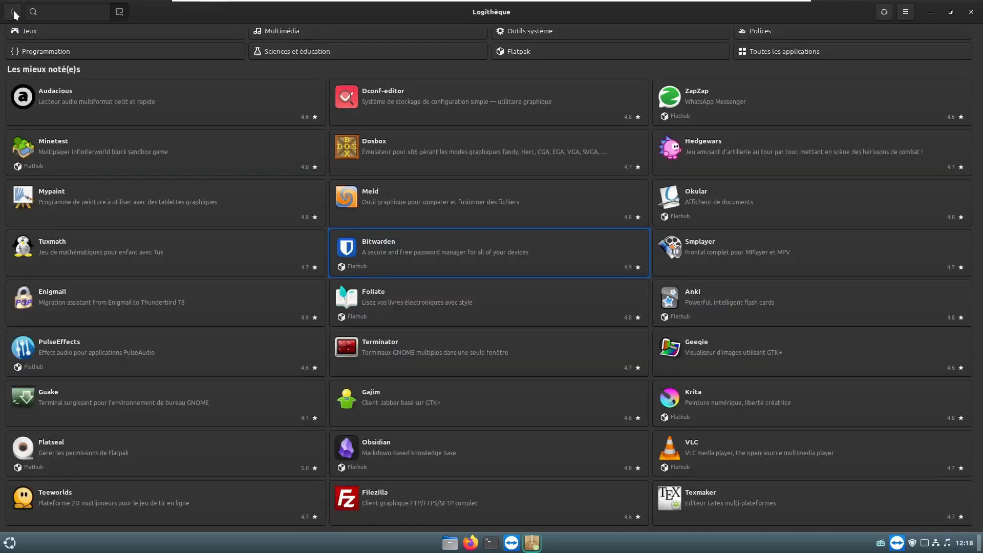
# - Search the Logithèque catalogue for 'obs' and browse the results
pyautogui.click(64, 10)
pyautogui.write('obs')
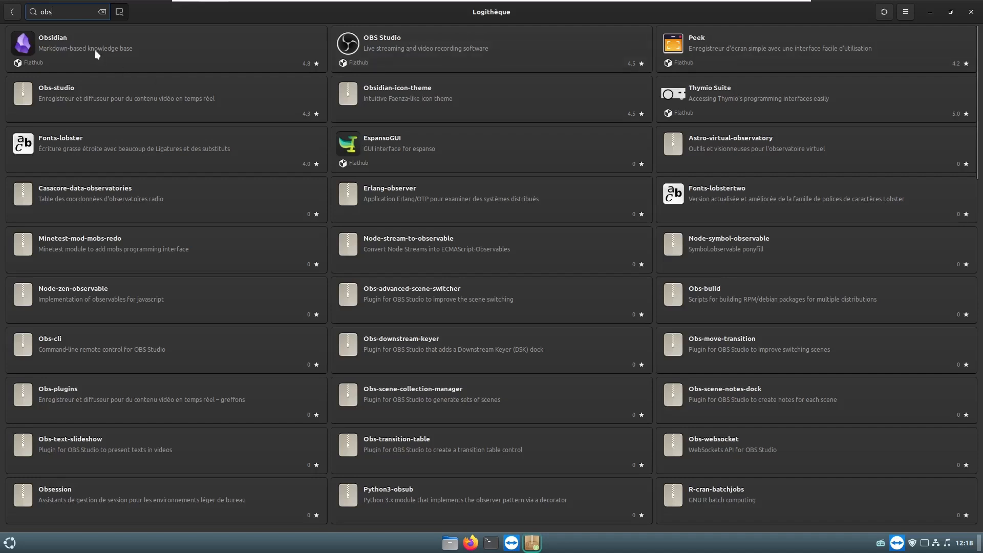
pyautogui.scroll(-5, 591, 436)
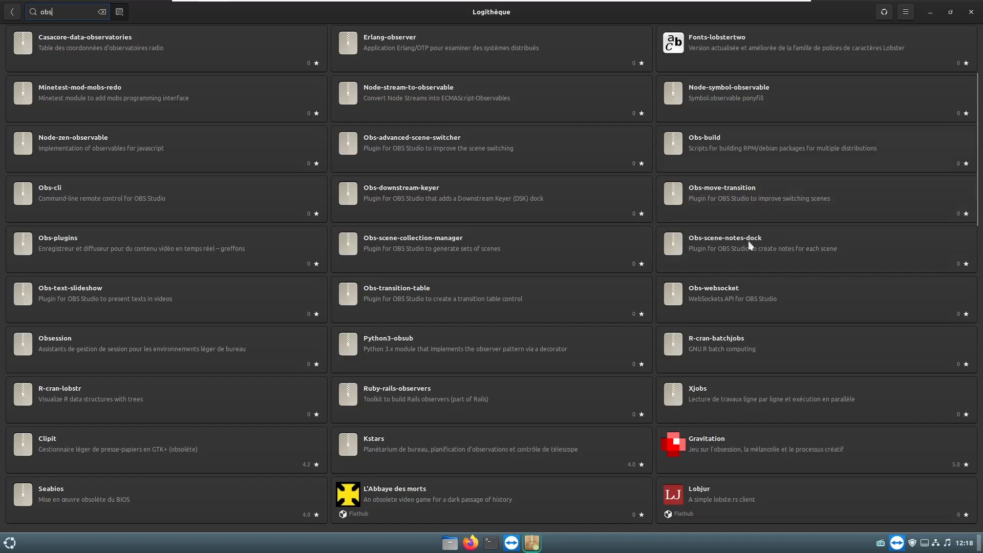
pyautogui.scroll(-2, 567, 371)
pyautogui.scroll(5, 558, 361)
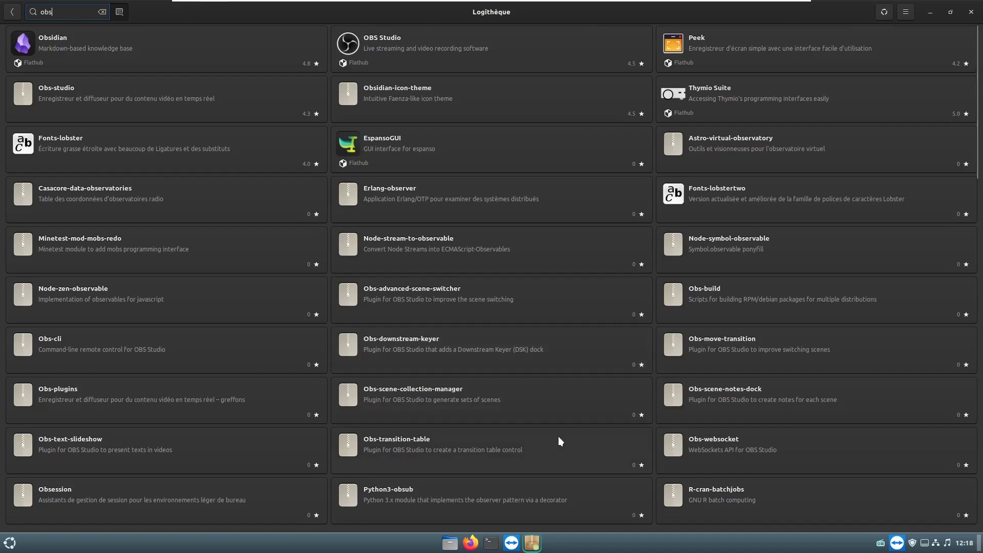
pyautogui.scroll(-10, 171, 387)
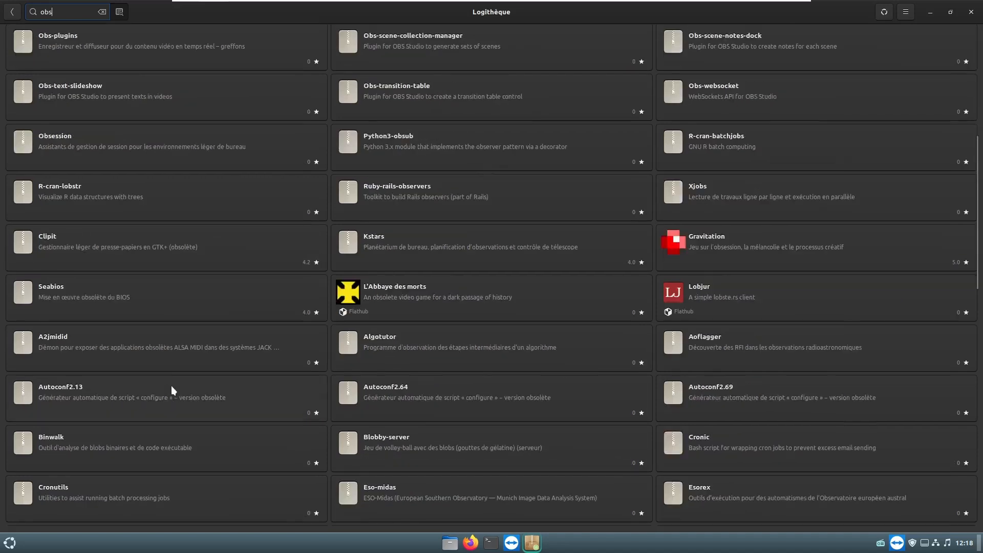
# - Quit Logithèque, answering Oui to quit despite the installation in progress
pyautogui.scroll(4, 172, 389)
pyautogui.scroll(5, 176, 390)
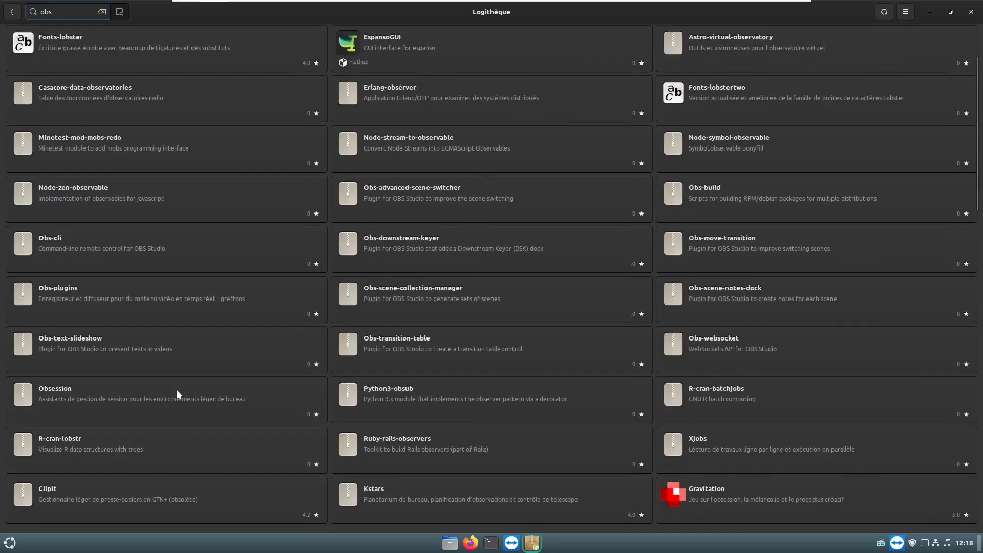
pyautogui.click(971, 12)
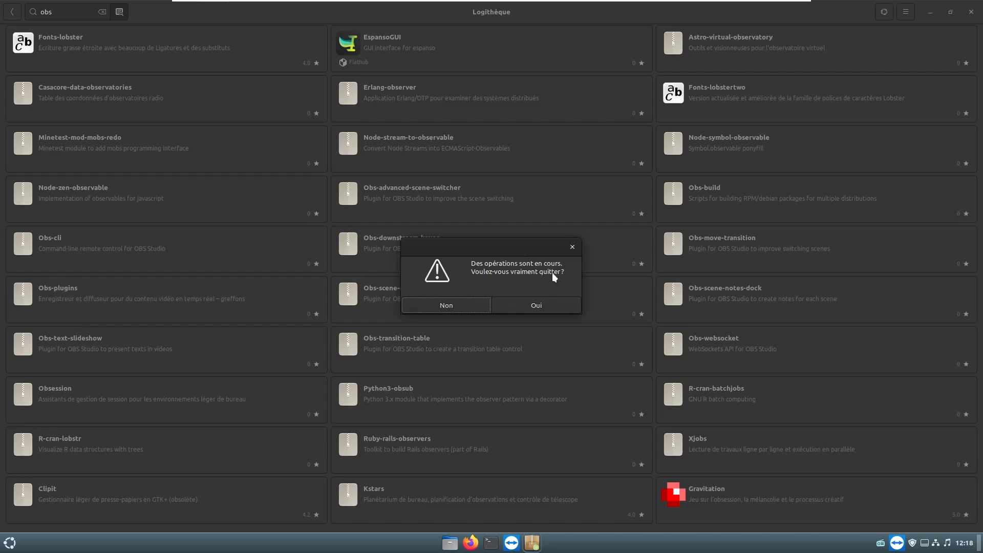
pyautogui.click(537, 305)
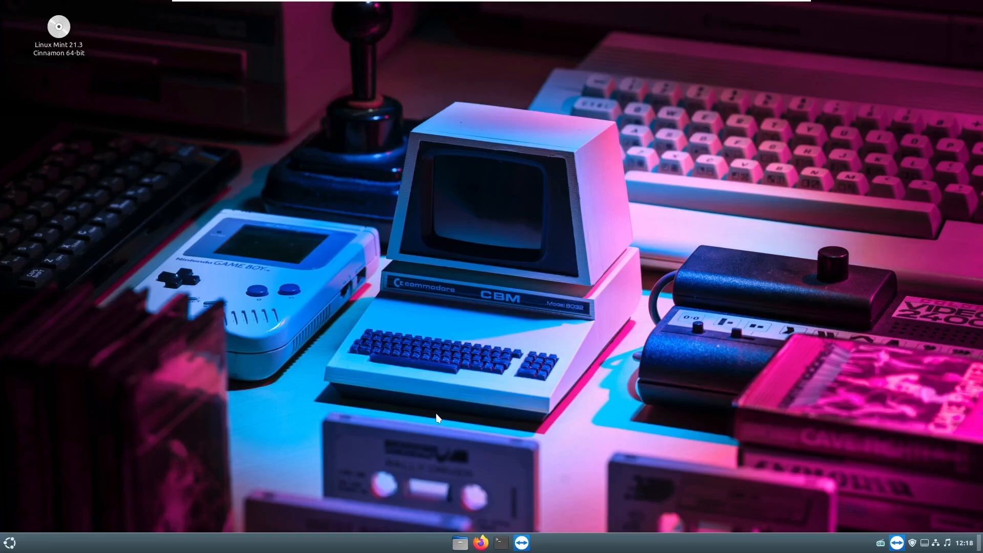